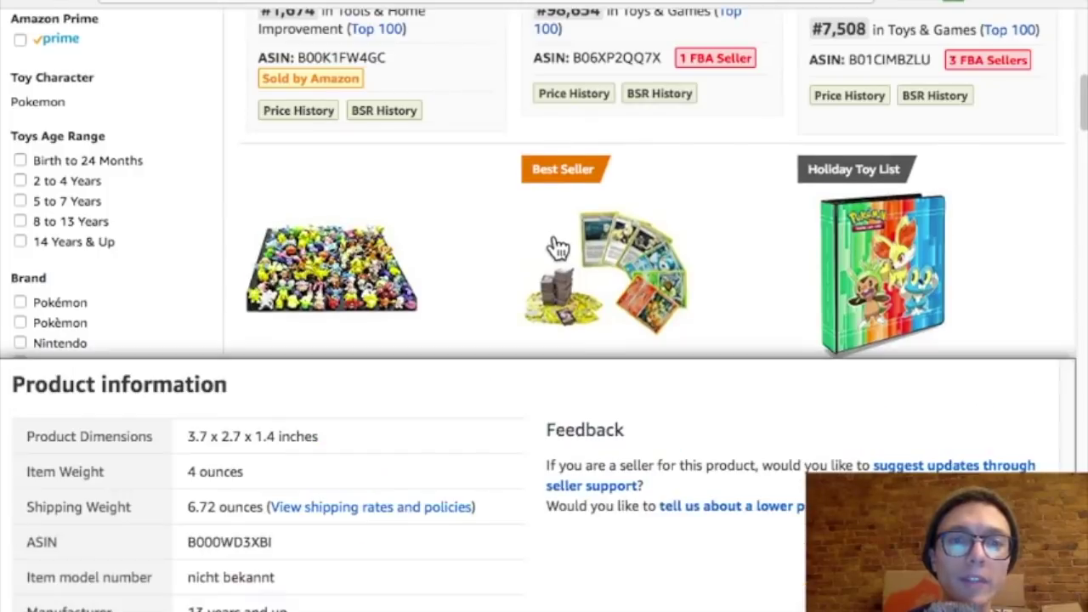
Step: Browse the Amazon pokemon toy results and open the RioRand Pokemon Action Figures, 144-Piece product page
scroll(559, 243, up, 2)
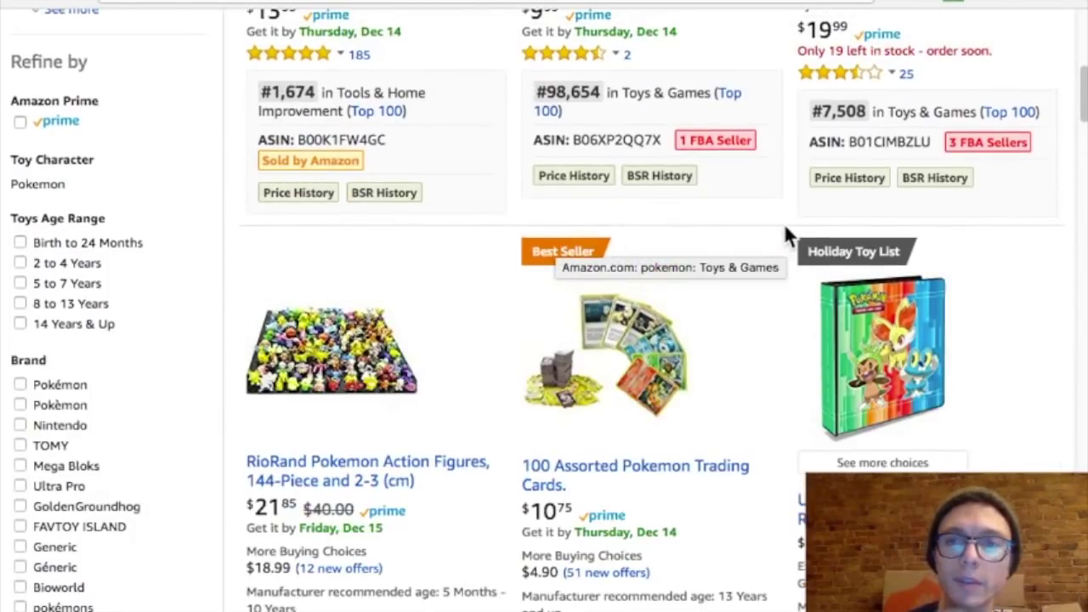
scroll(788, 212, up, 3)
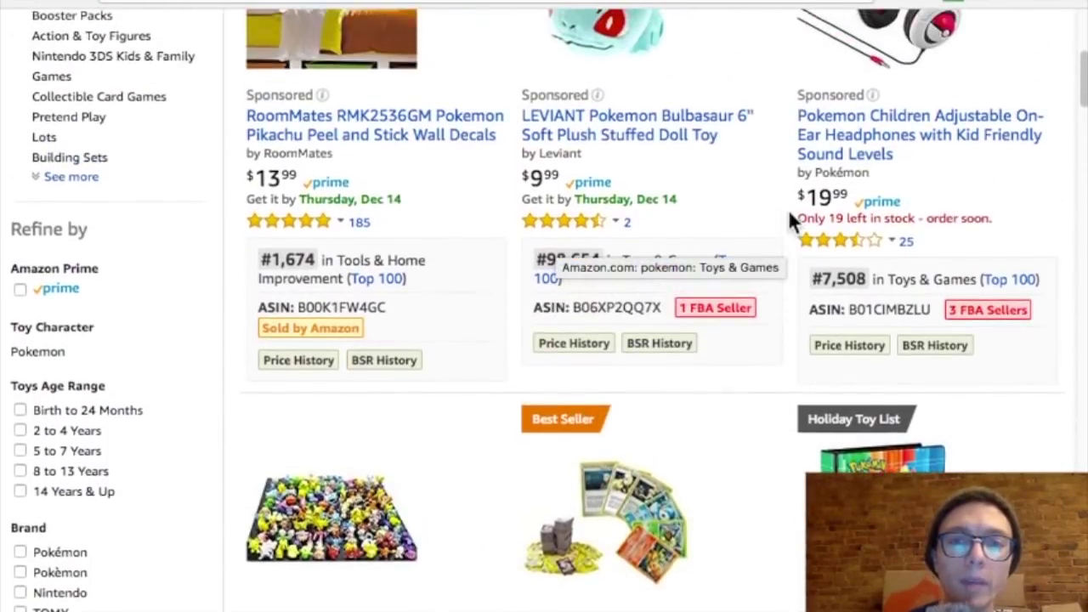
scroll(788, 217, down, 4)
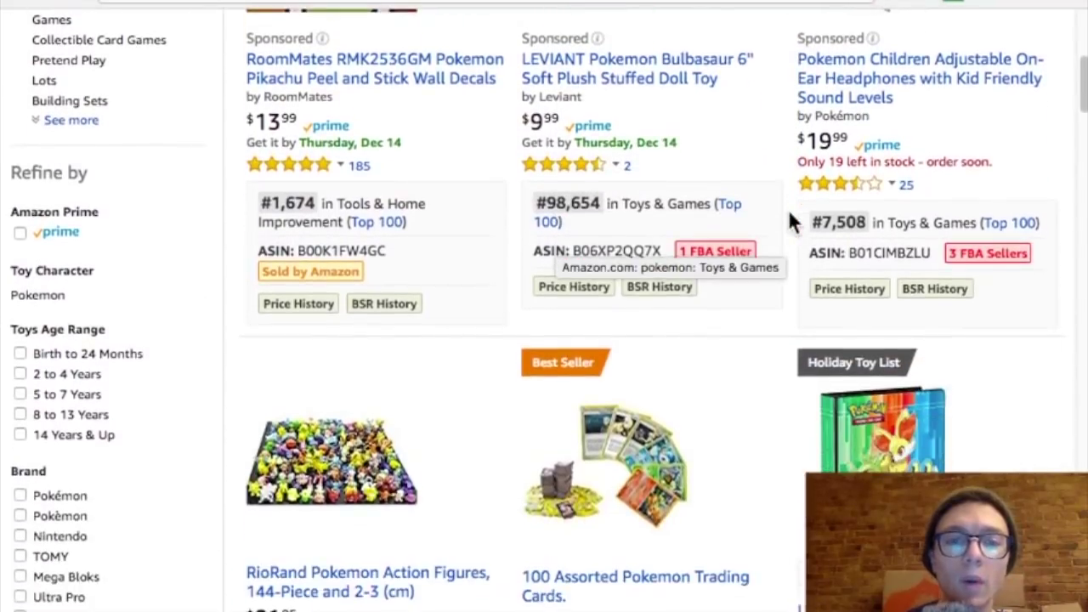
scroll(789, 219, down, 1)
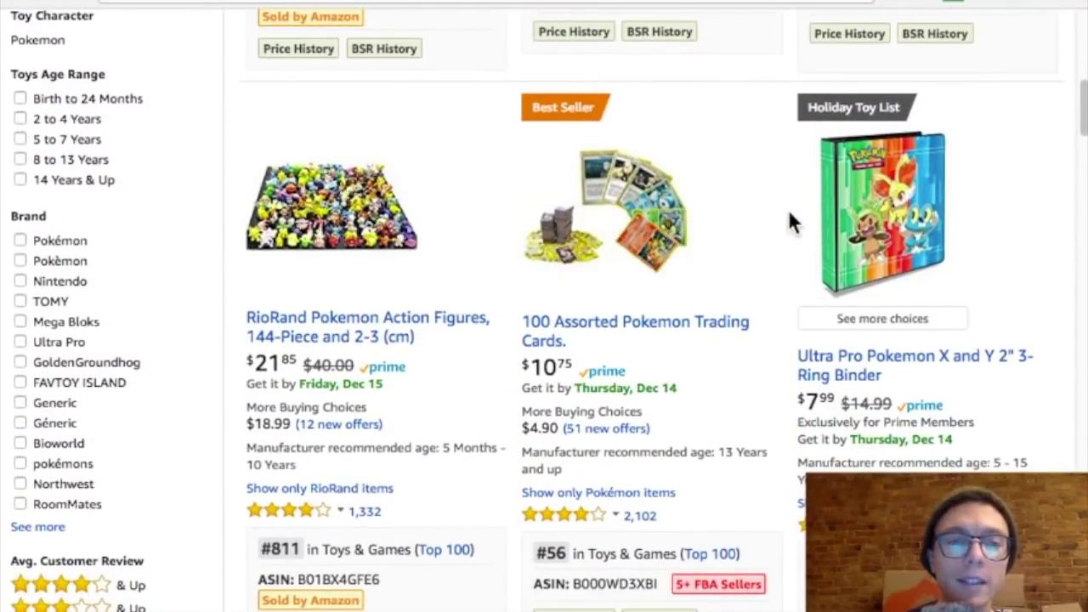
scroll(789, 219, down, 1)
mouse_move(400, 102)
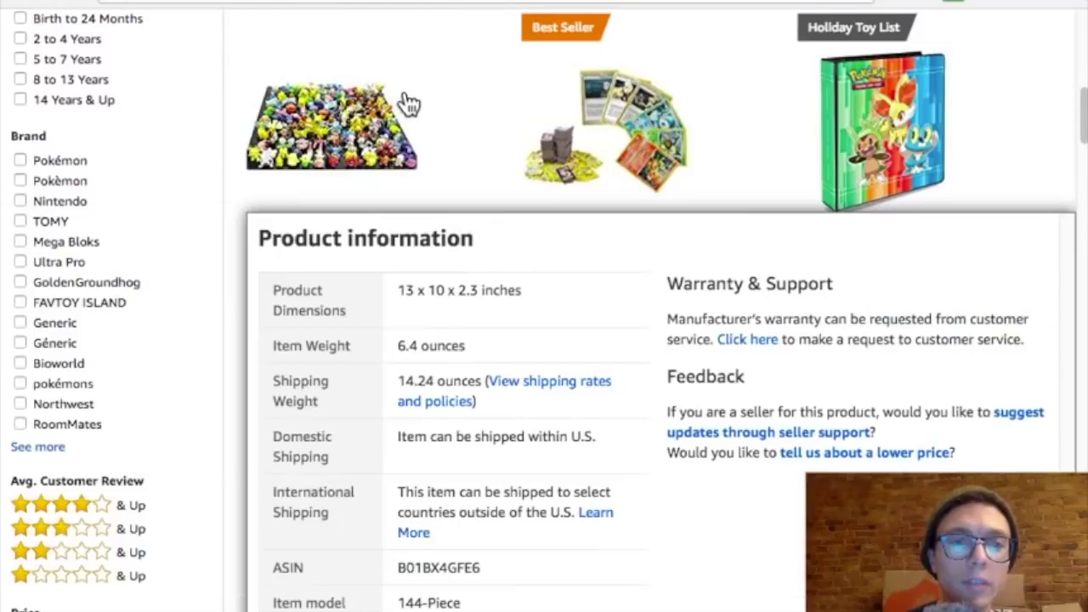
click(369, 136)
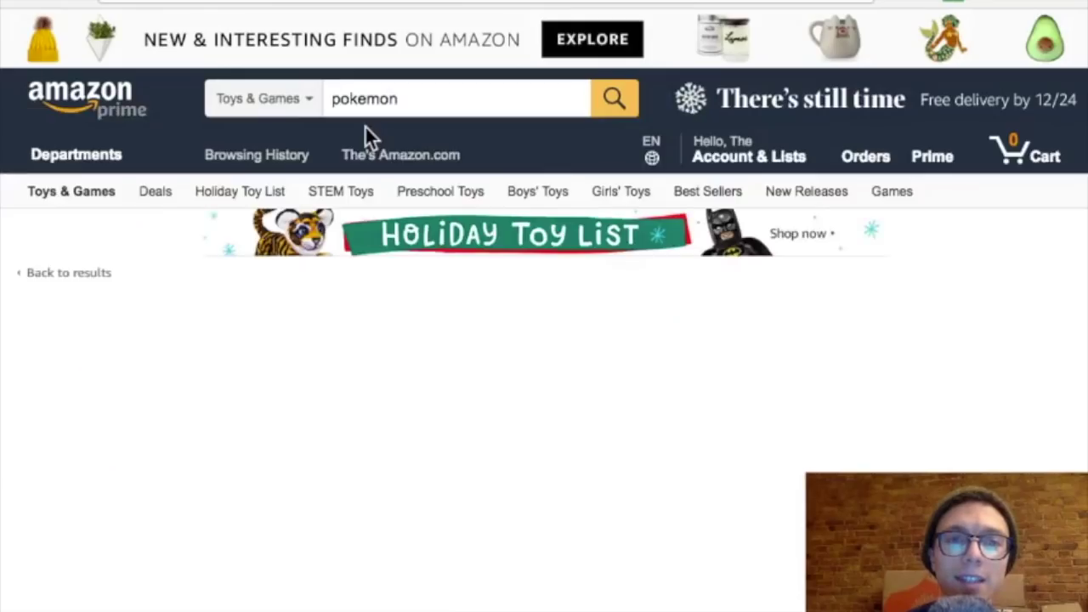
scroll(624, 357, down, 1)
scroll(624, 357, down, 1)
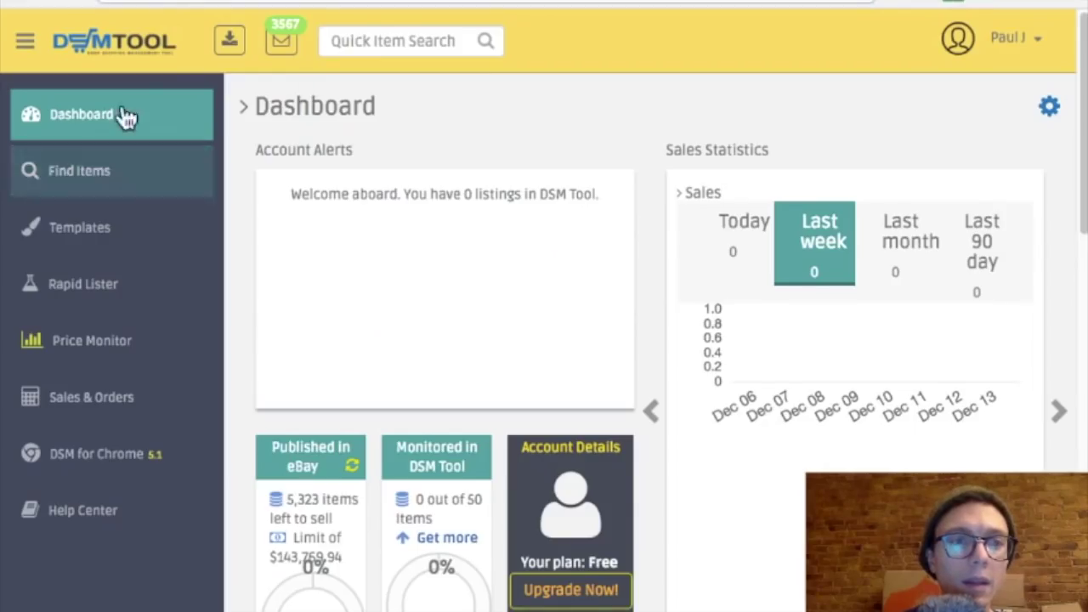
Step: Switch to DSM Tool, open Rapid Lister and paste the RioRand figures' Amazon link as the source item for a single listing
click(100, 297)
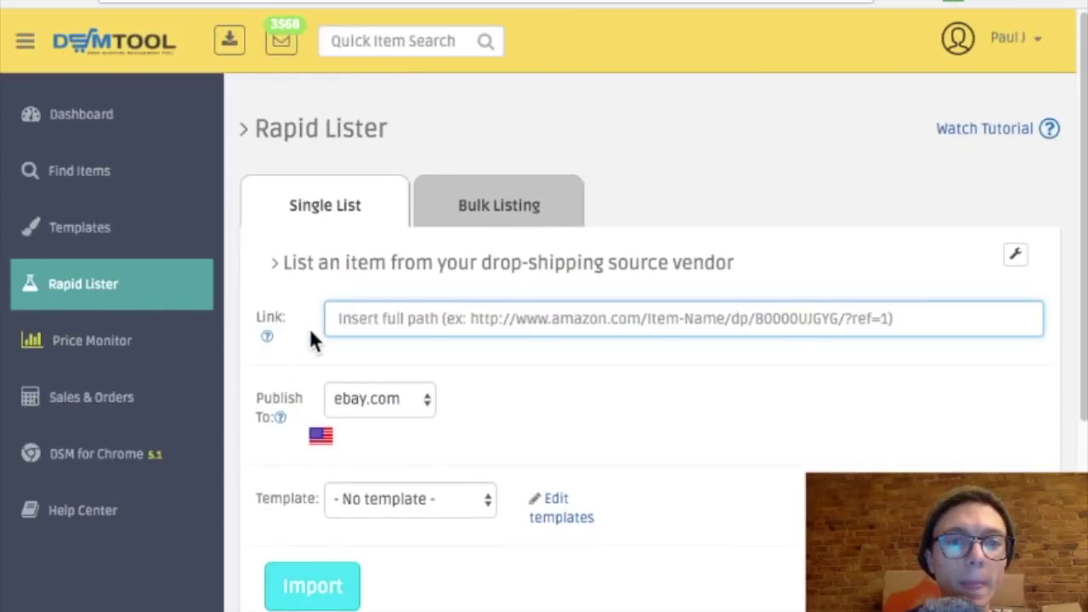
click(362, 321)
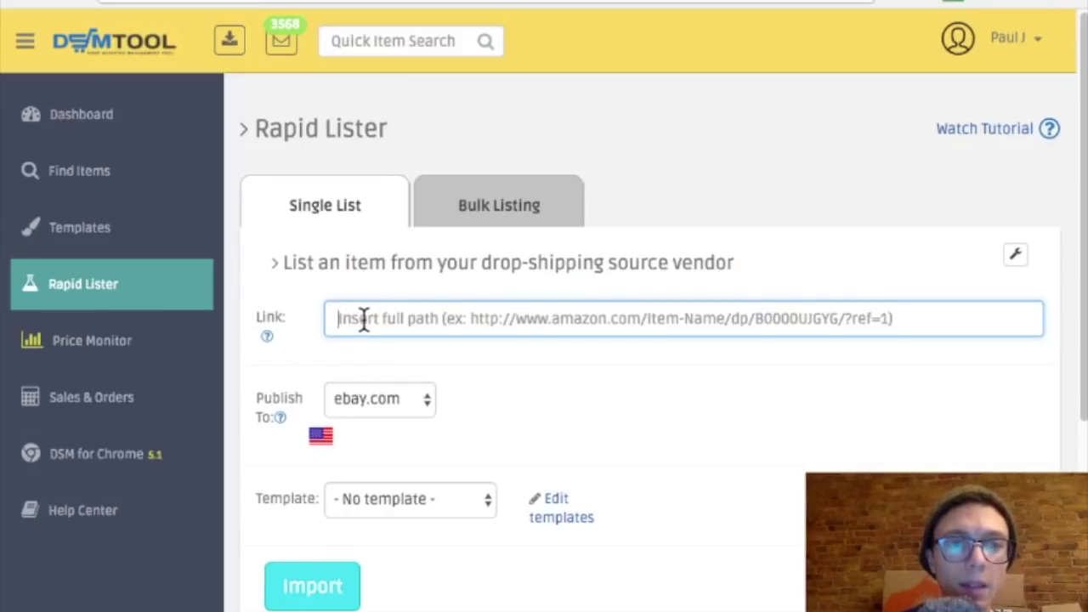
key(ctrl+v)
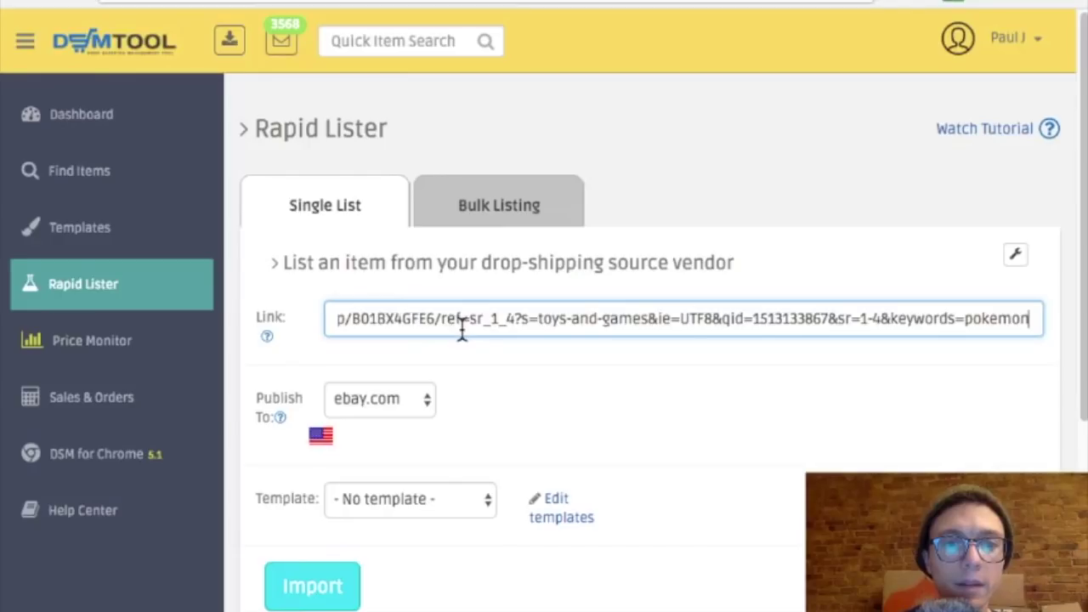
scroll(462, 328, left, 2)
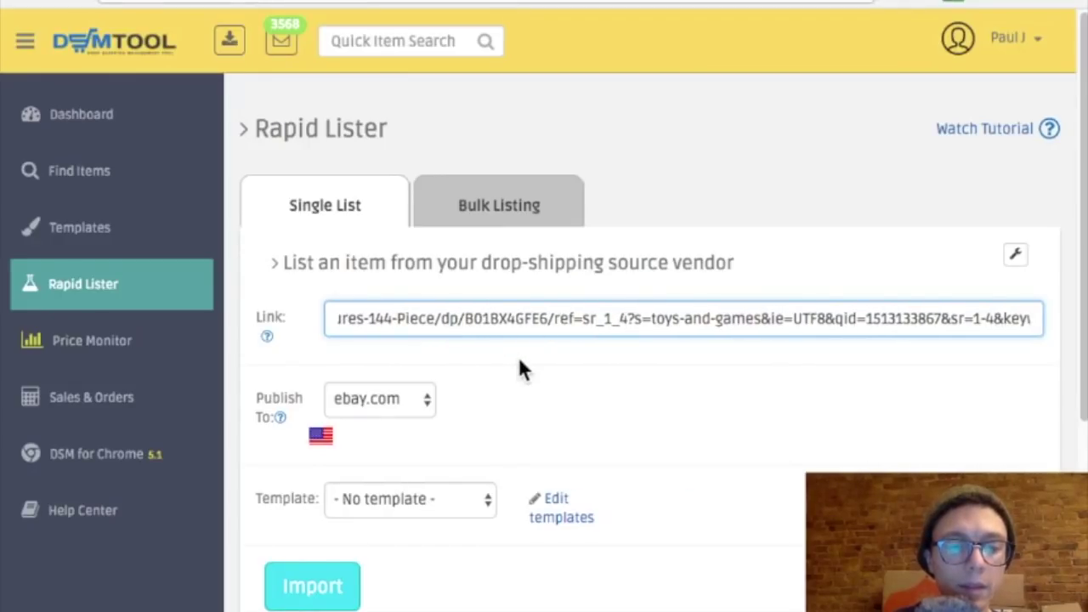
key(ctrl+a)
key(BackSpace)
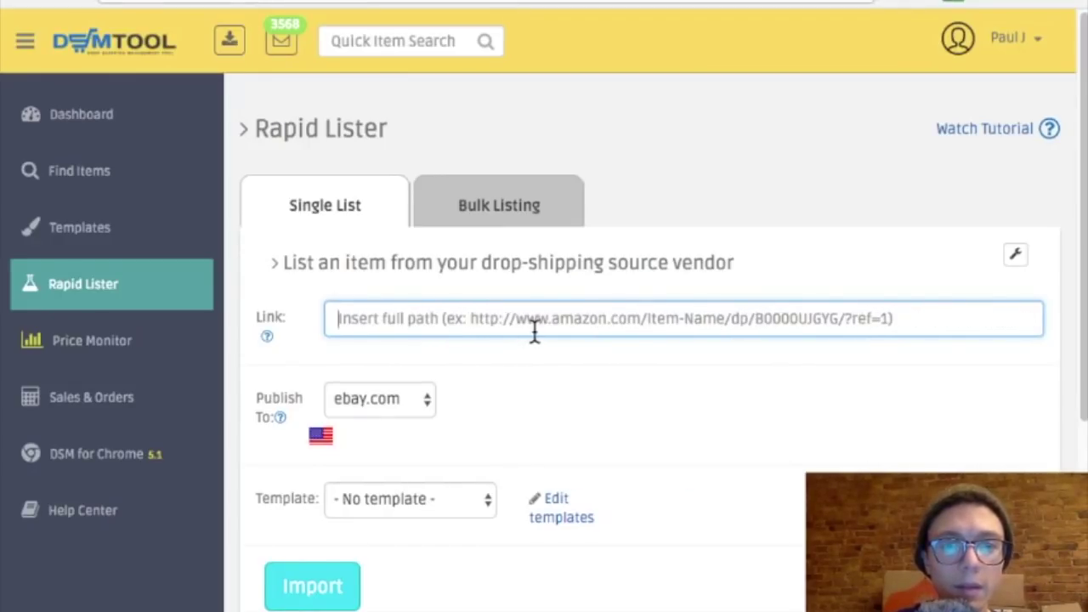
key(ctrl+v)
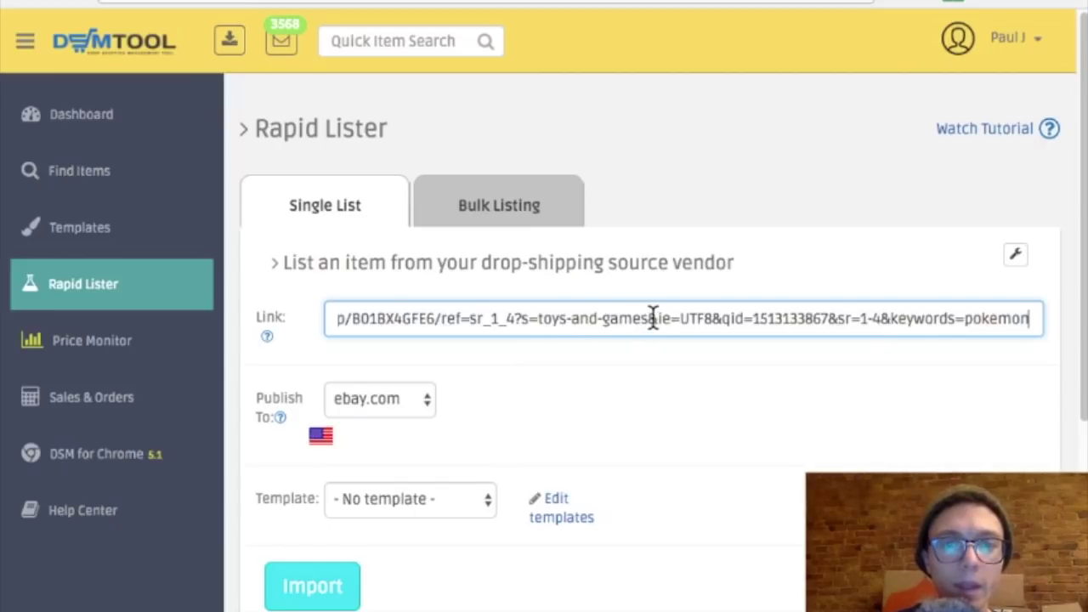
Step: Keep ebay.com as the publishing site, choose the Big sale template and import the item
click(427, 400)
click(427, 401)
click(474, 498)
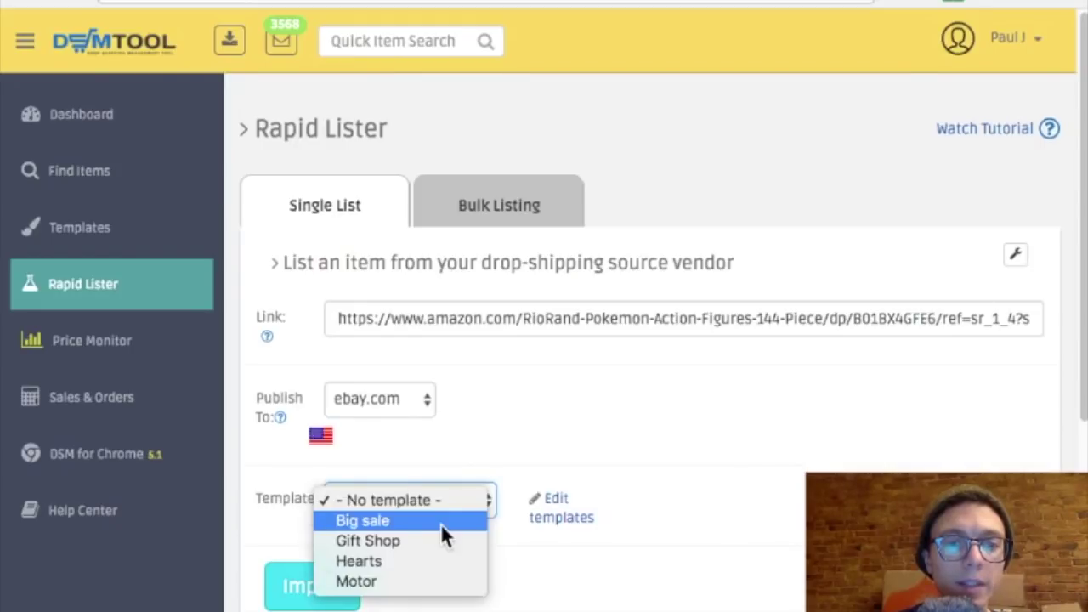
click(441, 524)
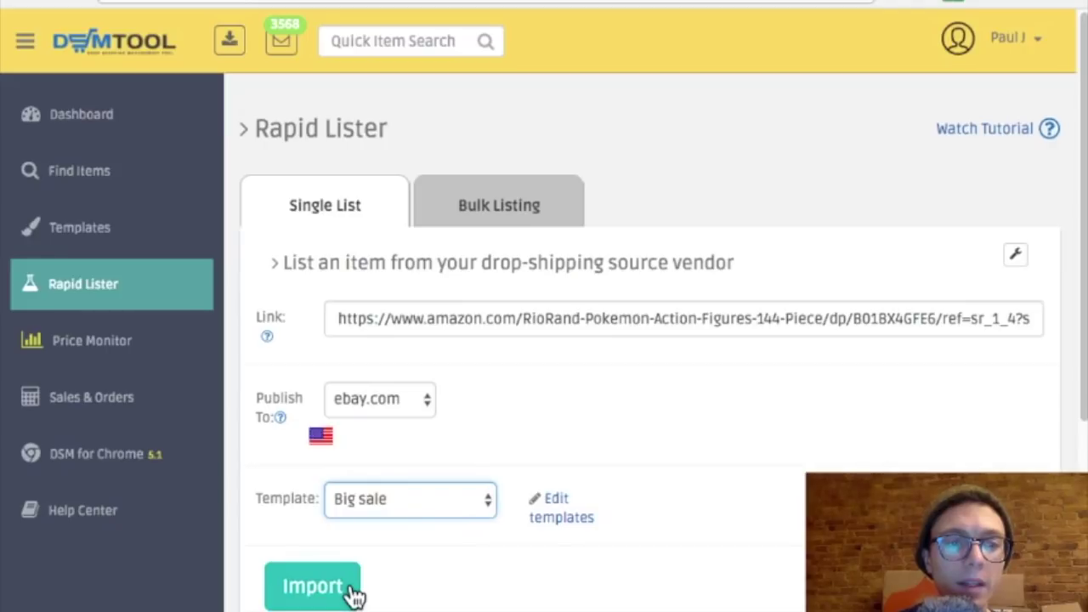
click(353, 595)
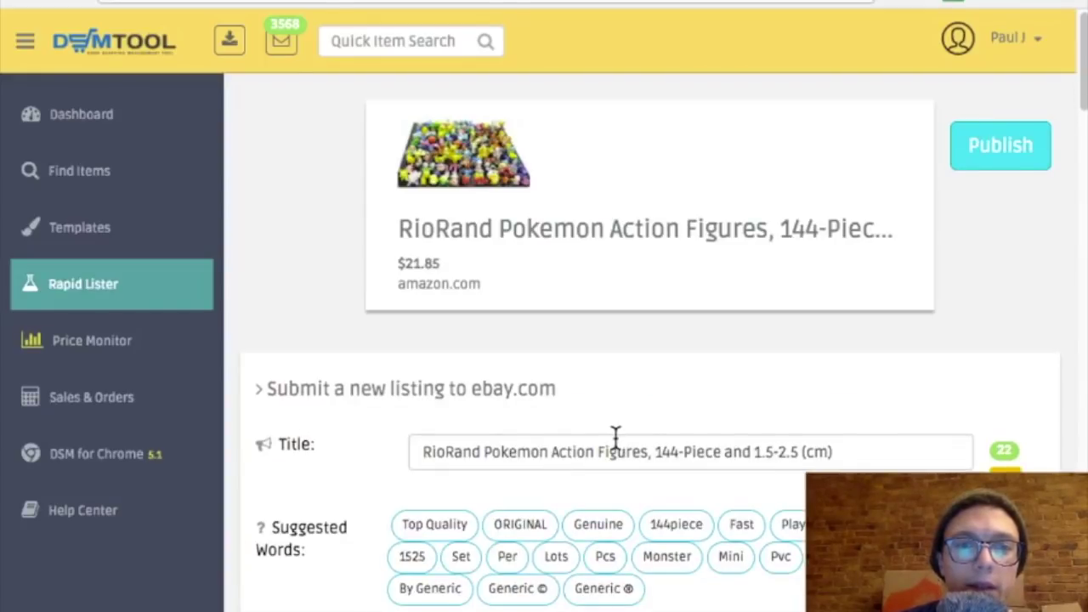
Step: Add the suggested words Toys and Pikachu to the listing title and remove "and 1.5-2.5 (cm)" from it
scroll(626, 428, down, 2)
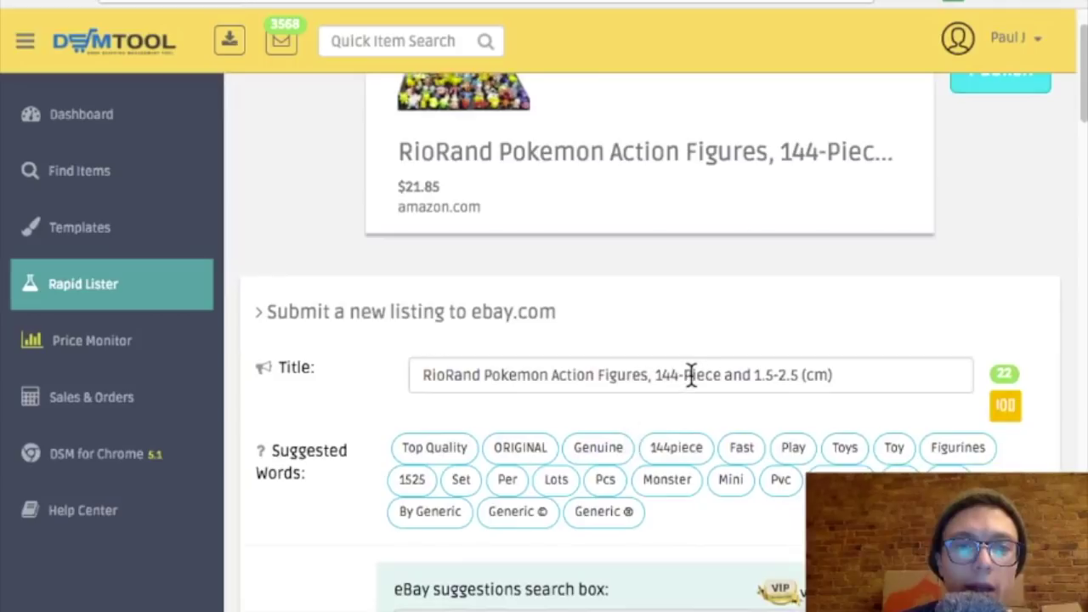
scroll(688, 372, up, 1)
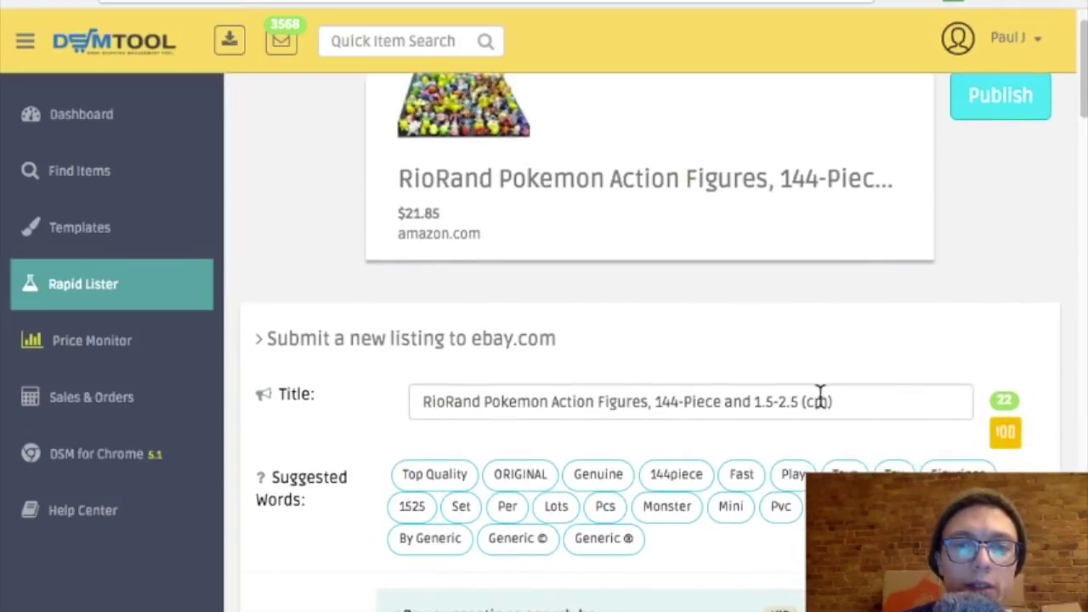
scroll(599, 450, down, 2)
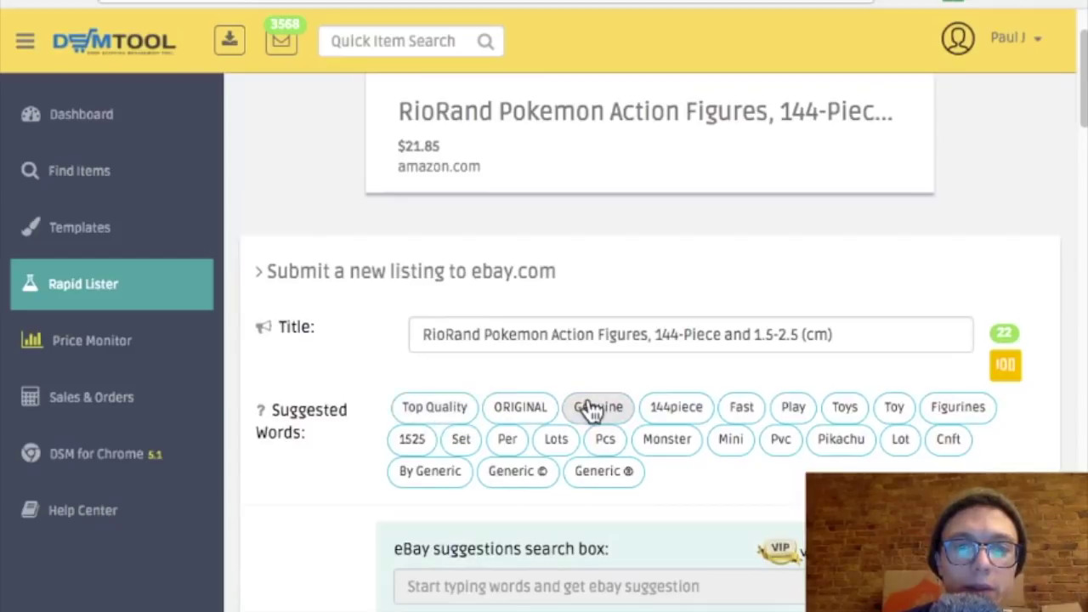
click(844, 410)
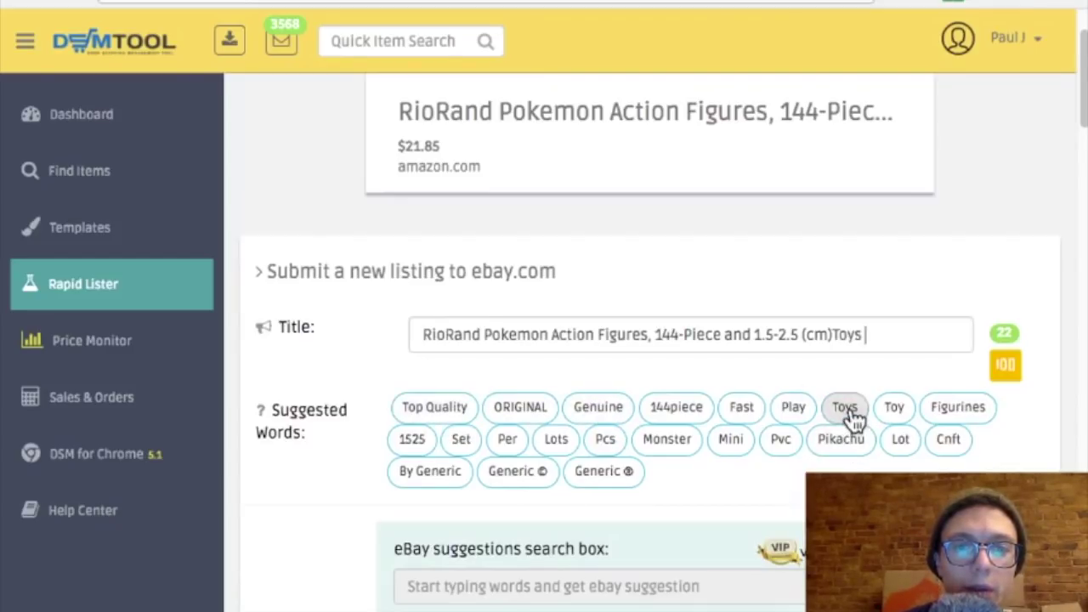
click(846, 446)
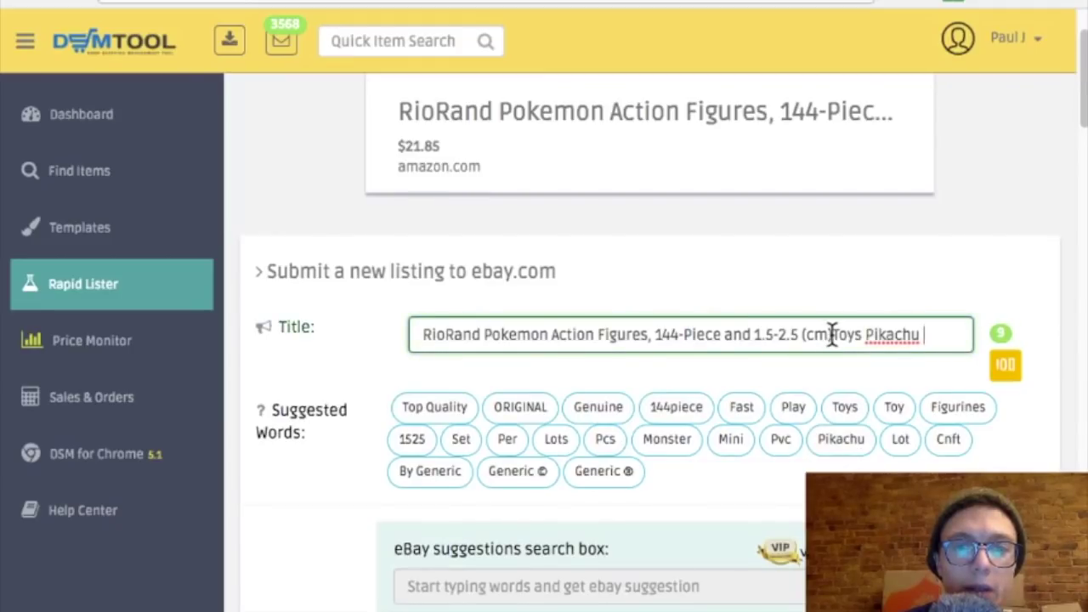
drag(830, 335, 722, 334)
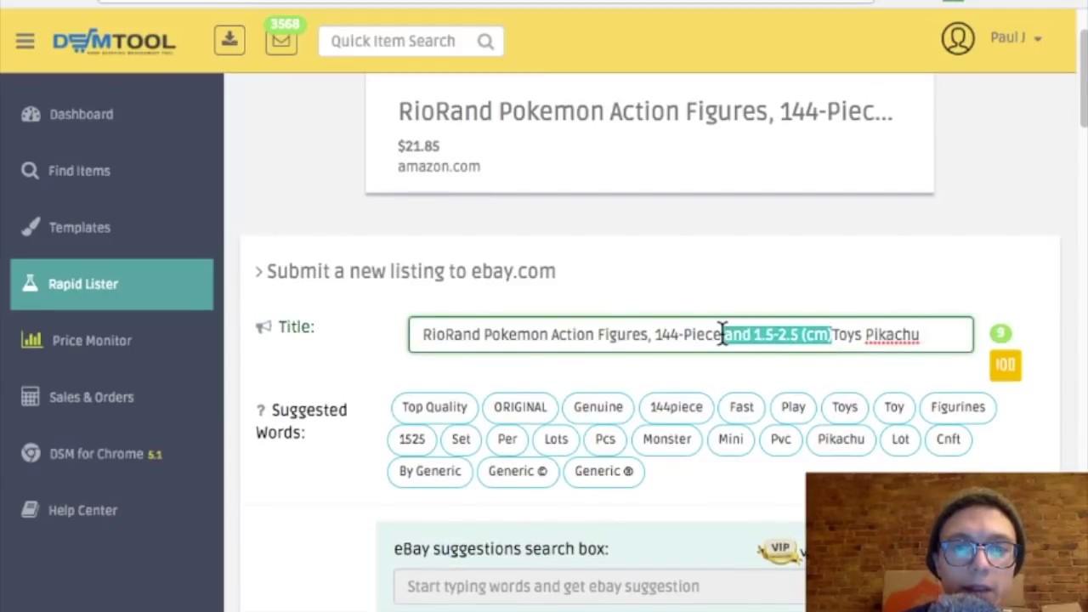
key(BackSpace)
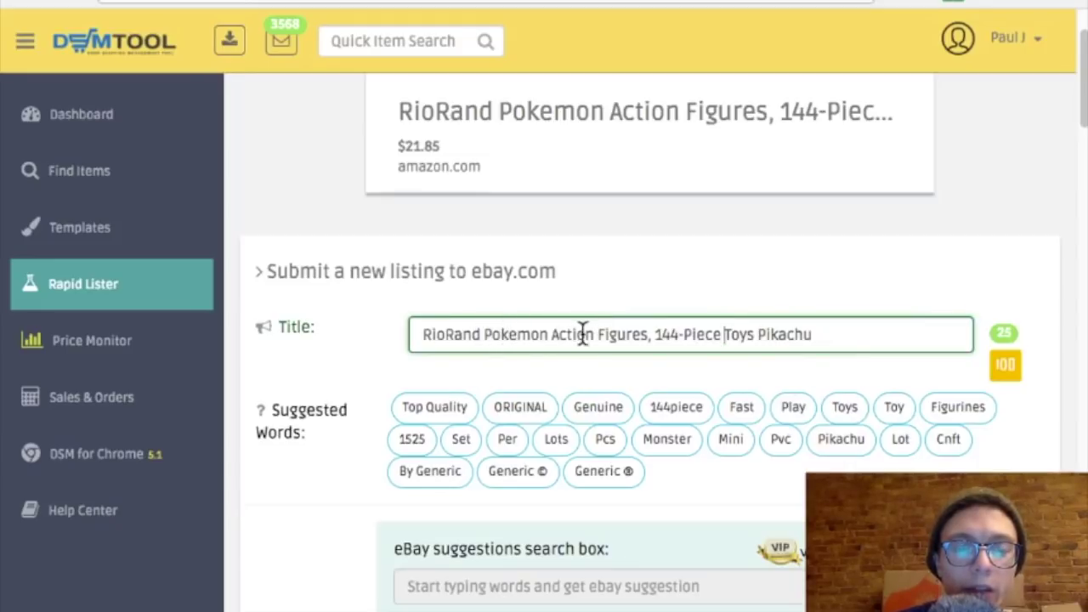
Step: Move the brand name RioRand from the start of the listing title to its end
drag(483, 334, 408, 335)
key(ctrl+c)
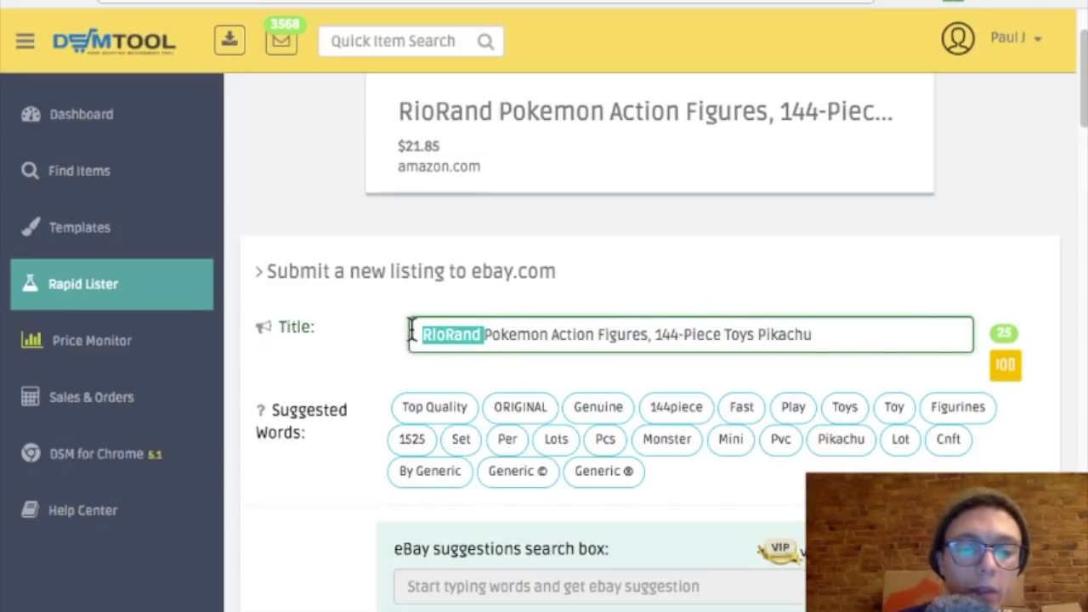
key(BackSpace)
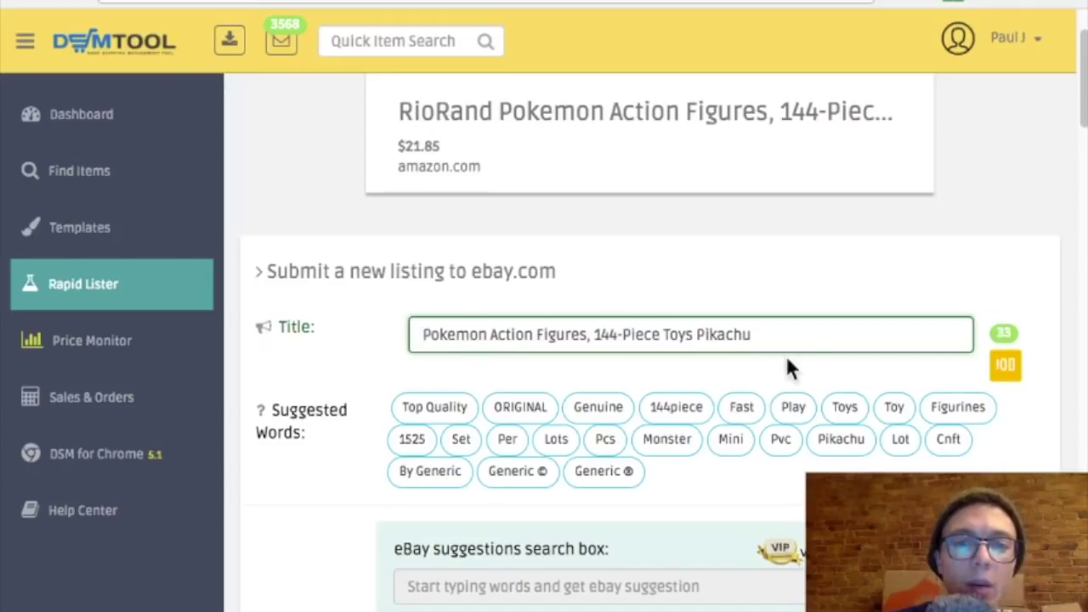
click(797, 332)
key(ctrl+v)
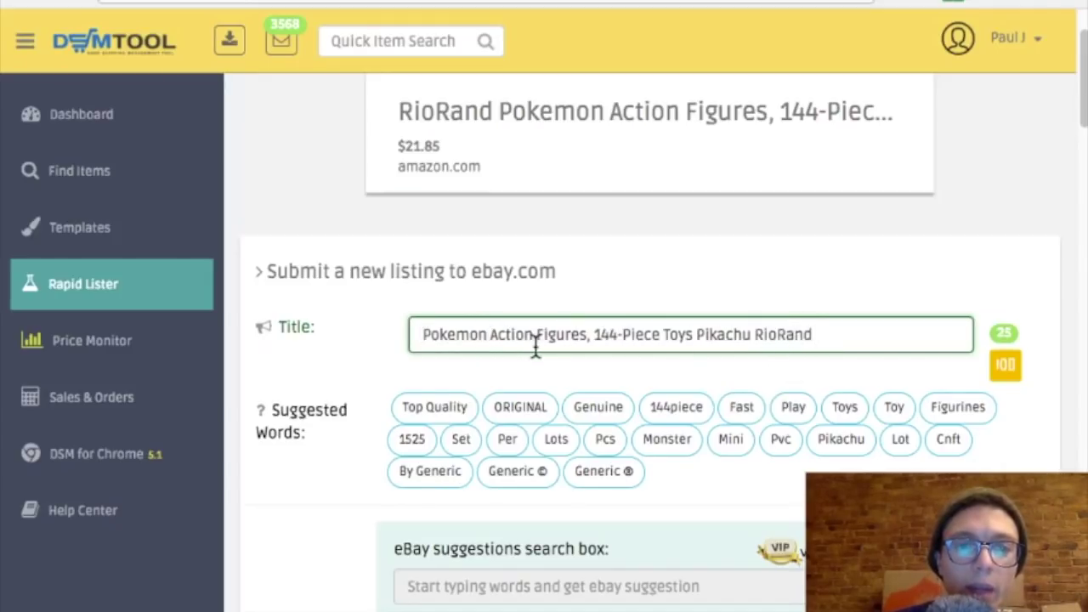
Step: Delete Toys before Pikachu in the title and replace the hyphen in "144-Piece" so it reads "144 Toy Piece"
double_click(672, 336)
key(BackSpace)
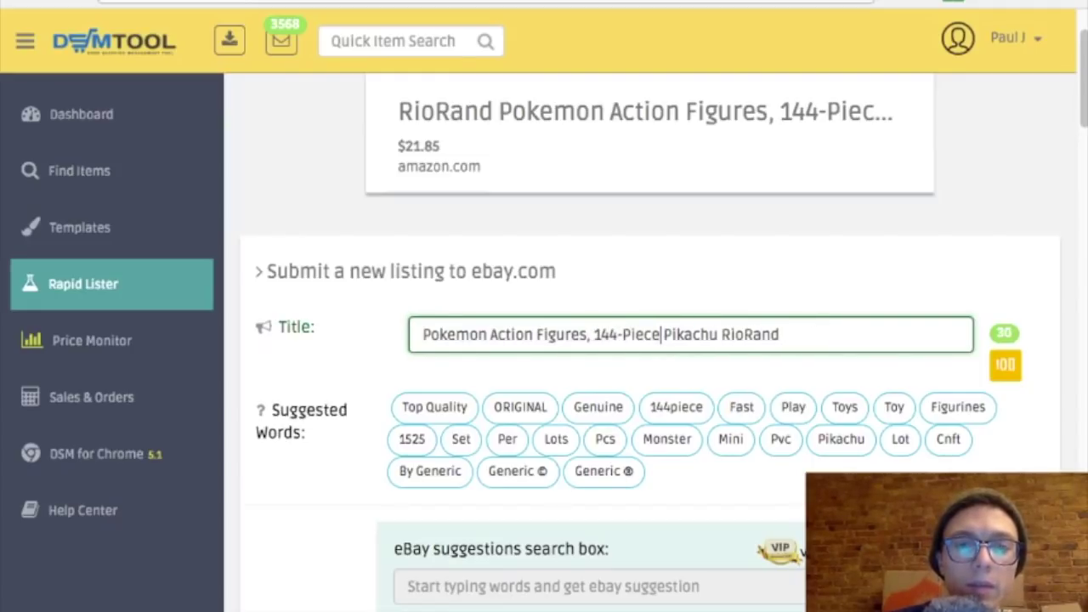
click(627, 334)
key(BackSpace)
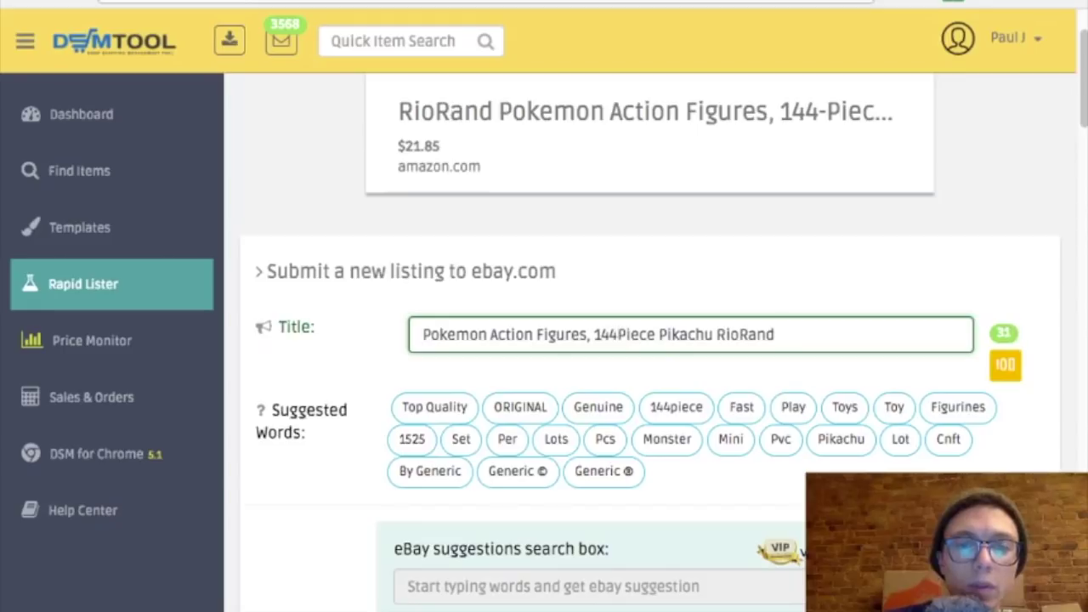
text(Toy)
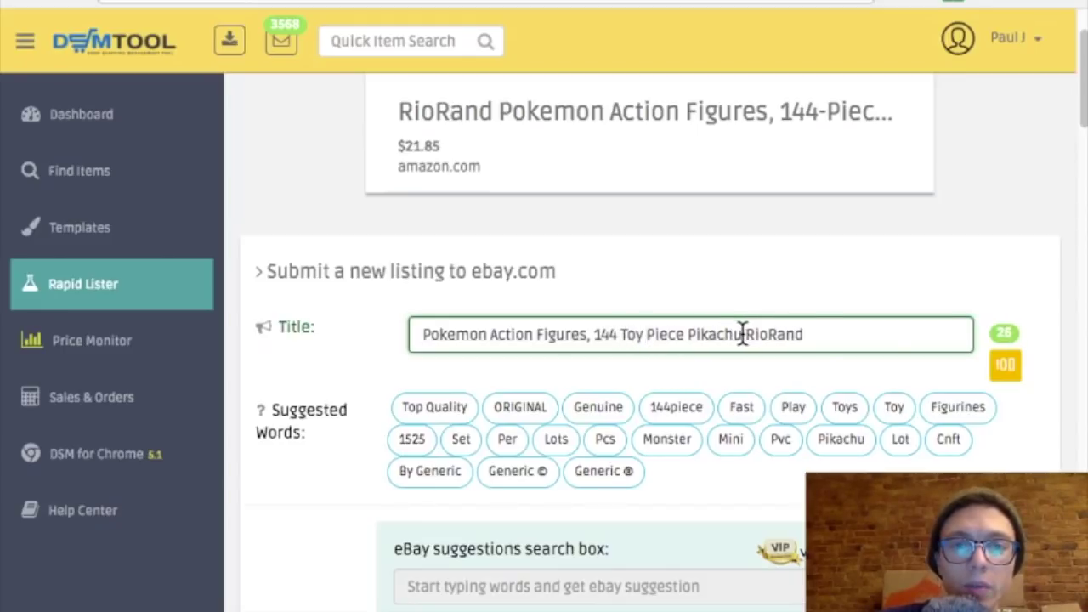
Step: Append the word Toys after RioRand at the end of the listing title
click(816, 340)
text(T)
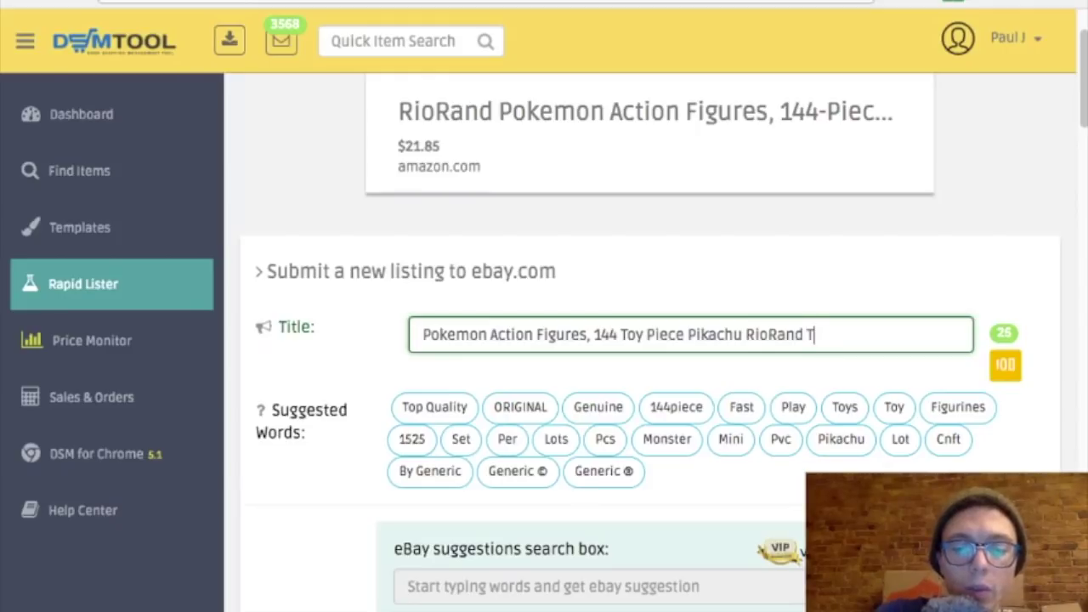
text(oys)
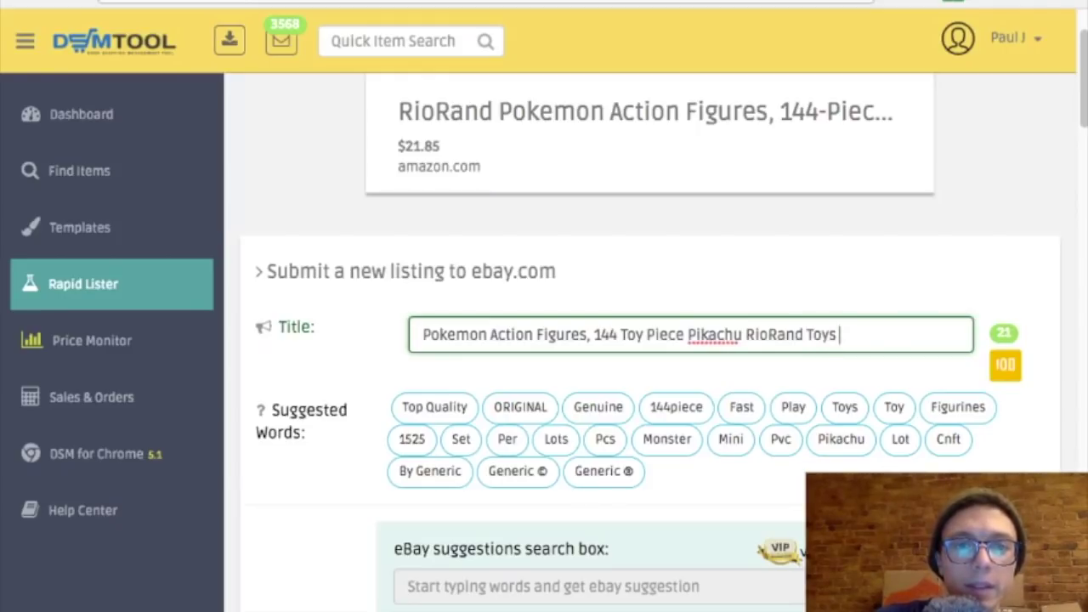
Step: Switch to the Amazon product page and examine the RioRand figures' price, feature bullets and manufacturer specifications
key(ctrl+Tab)
scroll(624, 330, down, 3)
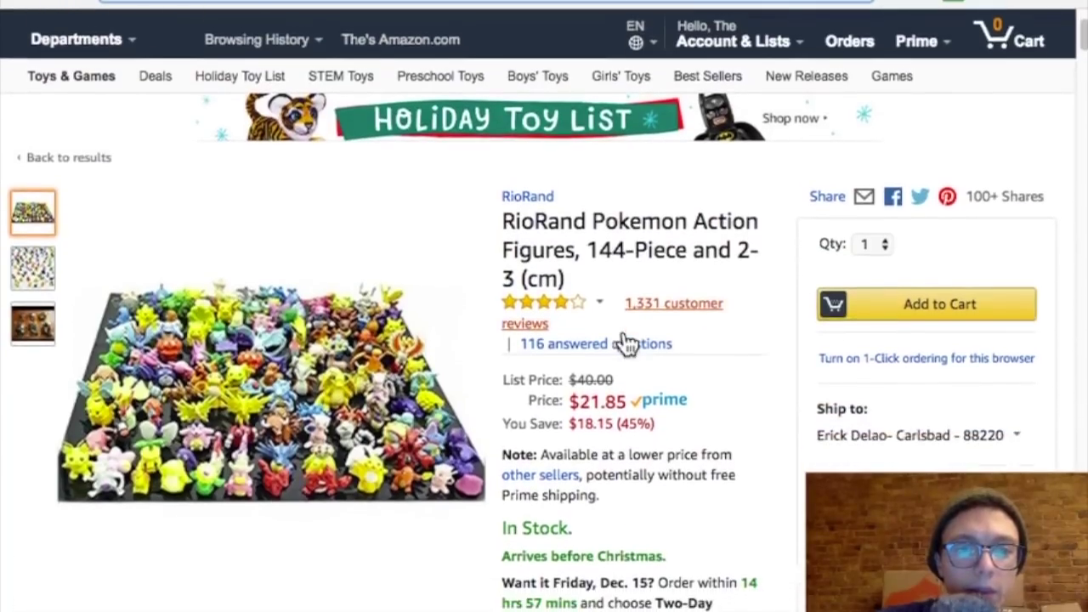
scroll(625, 342, down, 5)
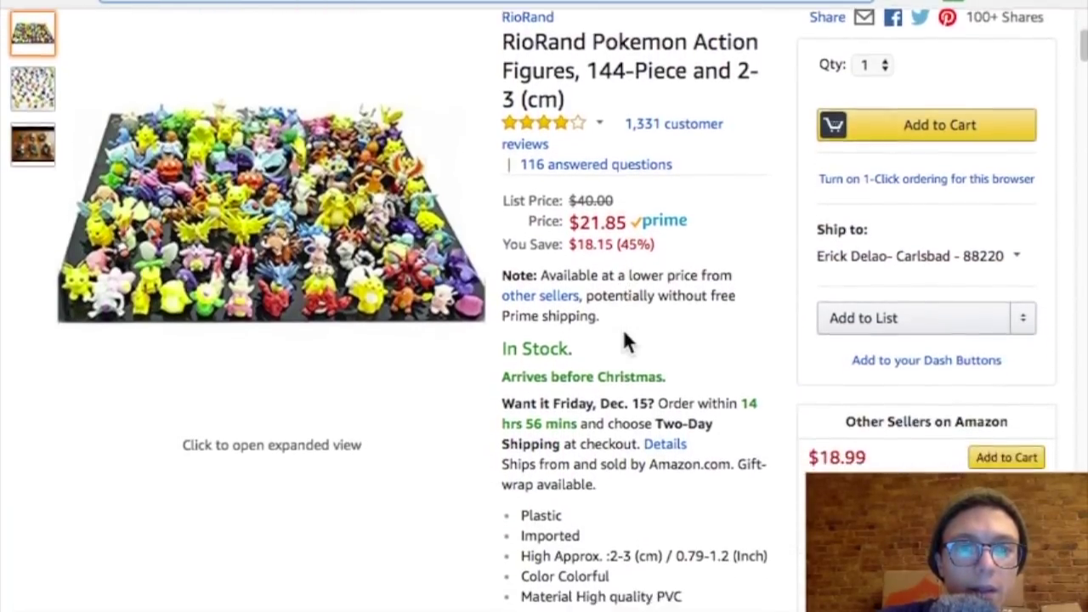
scroll(626, 342, down, 20)
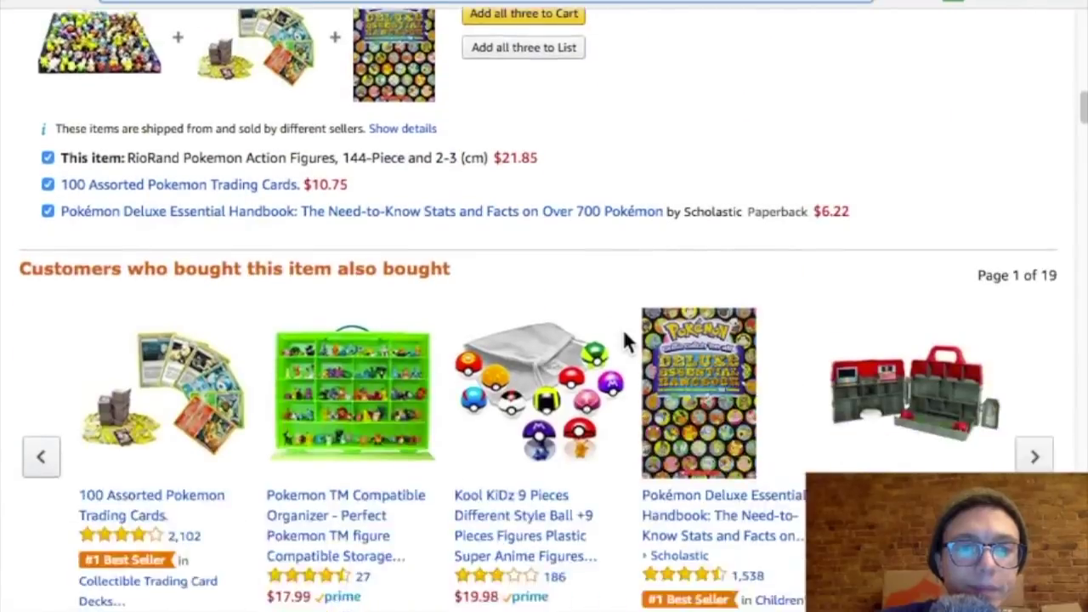
scroll(625, 340, down, 20)
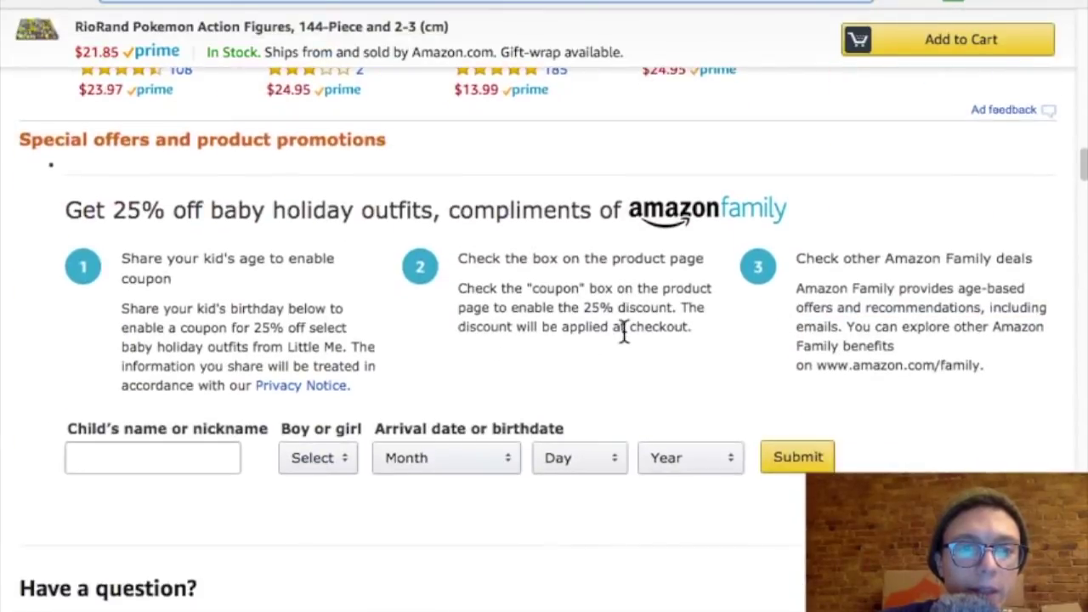
scroll(623, 332, down, 10)
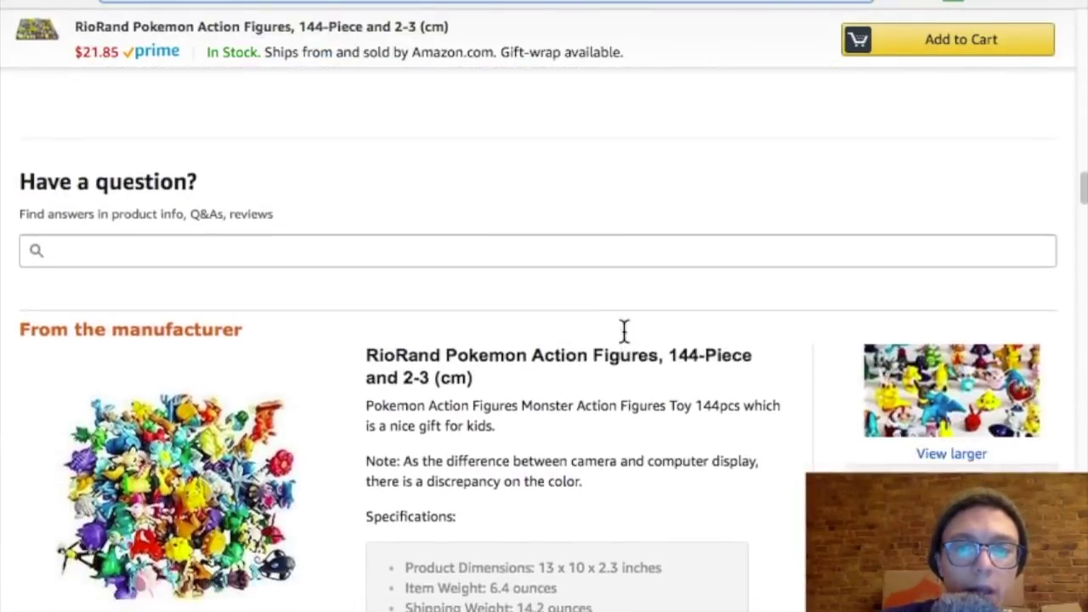
scroll(623, 330, down, 3)
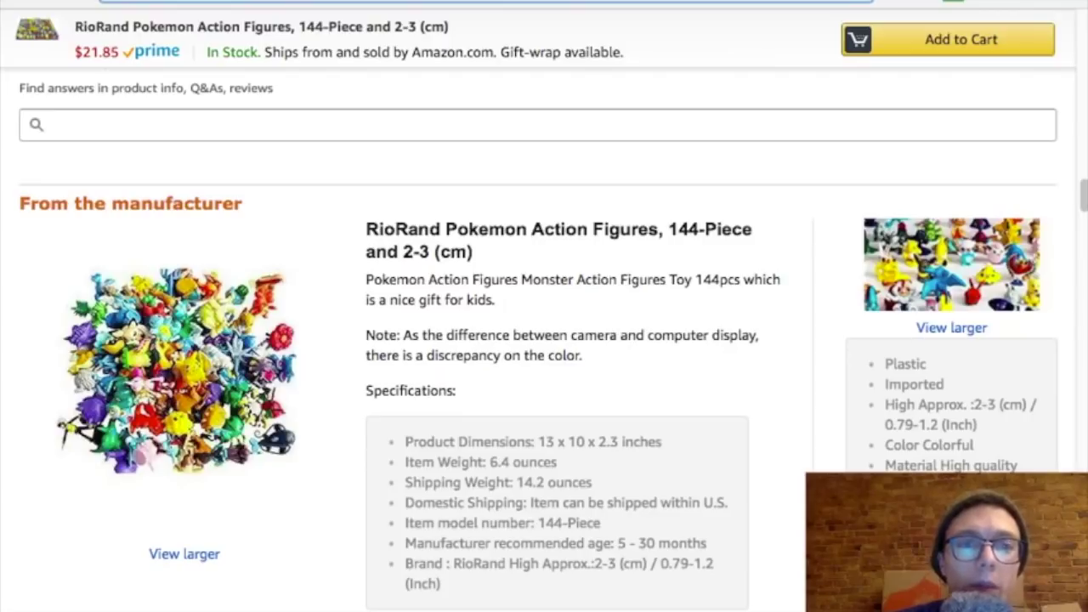
Step: Return to the Rapid Lister form and review the title, the suggested words and the first competitor entry
key(ctrl+Tab)
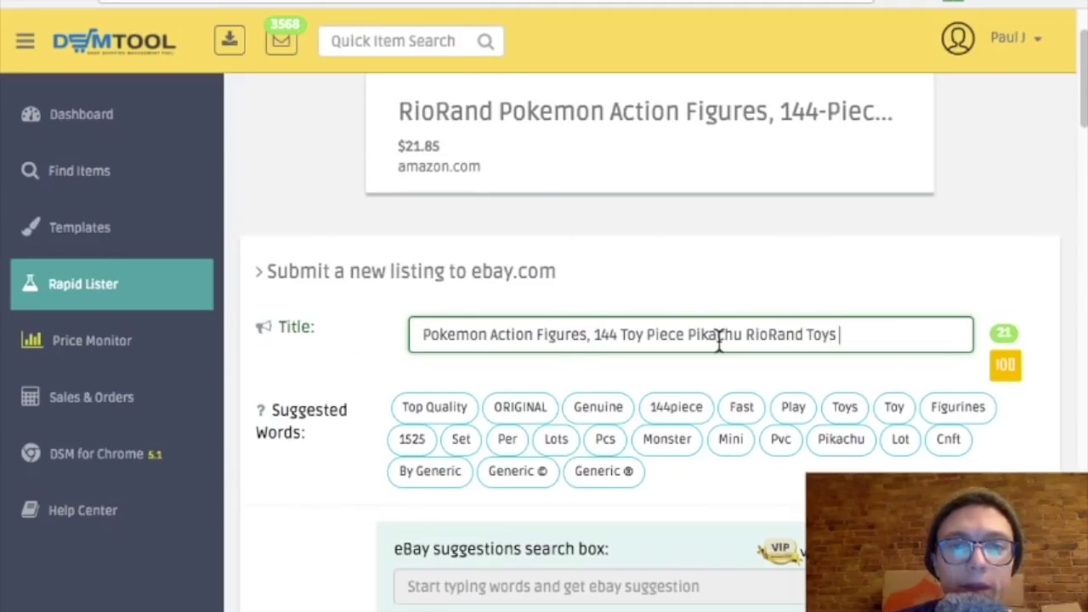
scroll(685, 400, down, 2)
scroll(684, 400, down, 2)
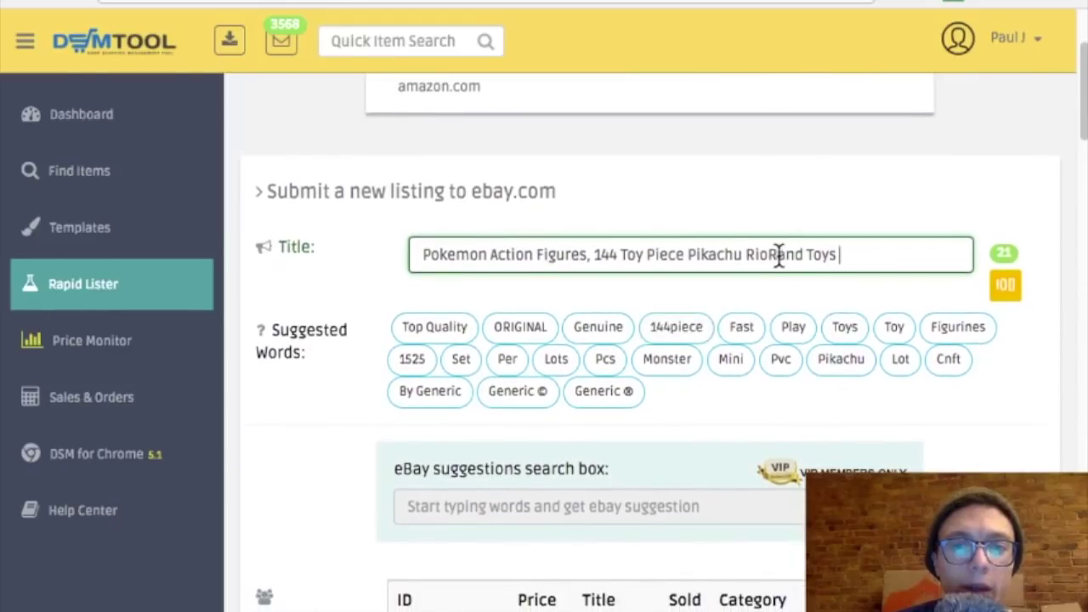
scroll(745, 440, down, 1)
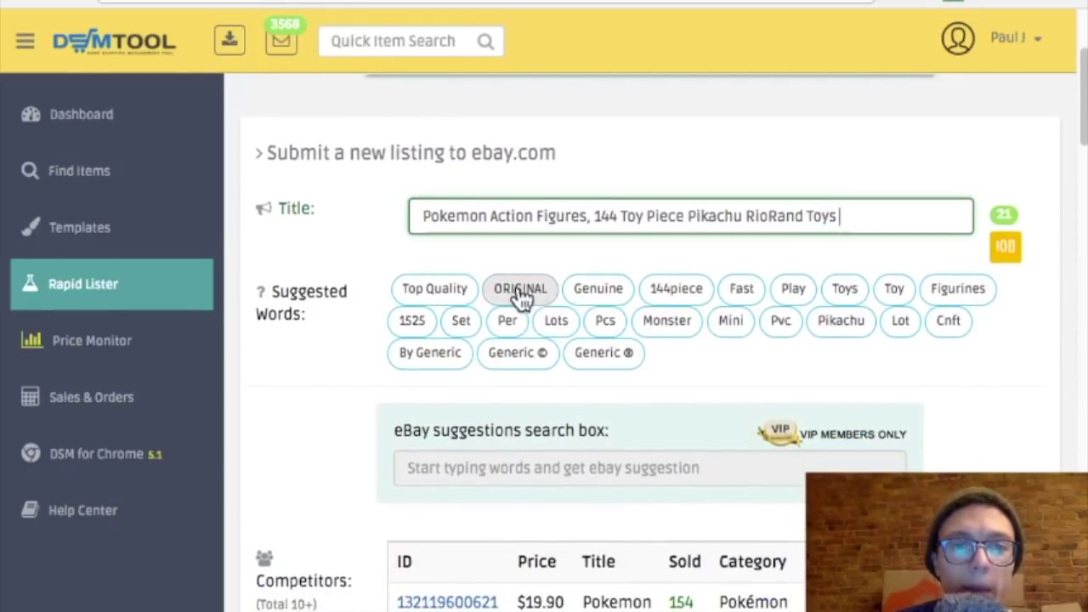
scroll(683, 363, down, 2)
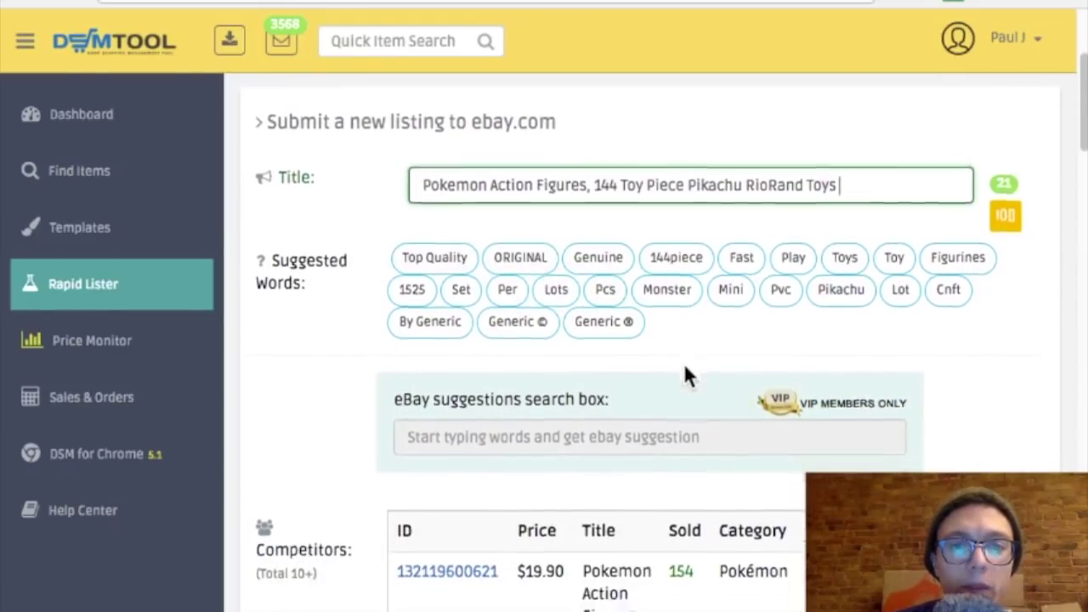
scroll(334, 457, down, 3)
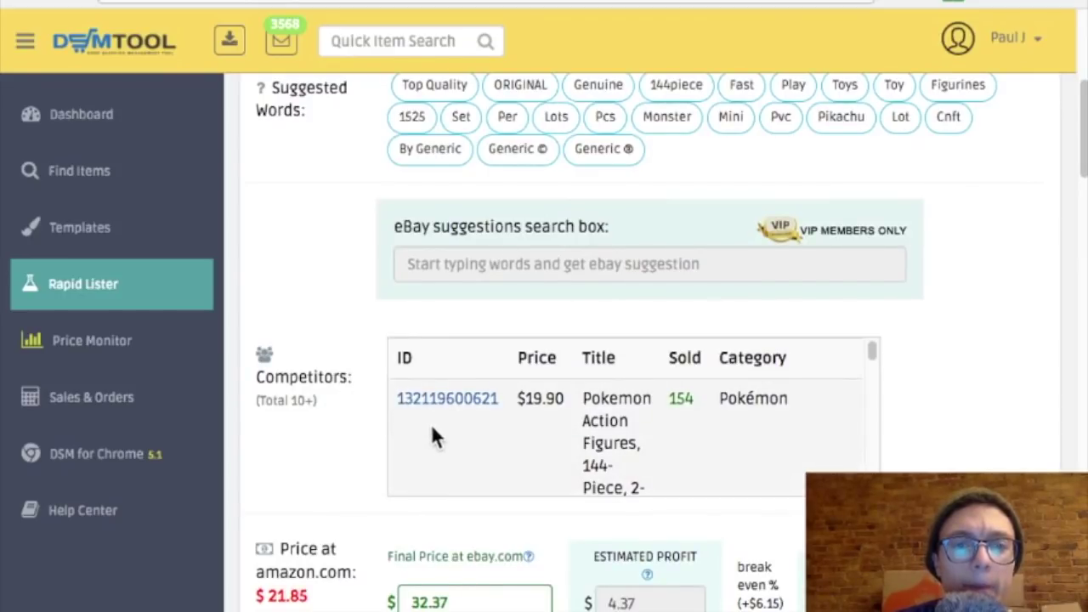
scroll(432, 429, down, 1)
scroll(432, 429, down, 1)
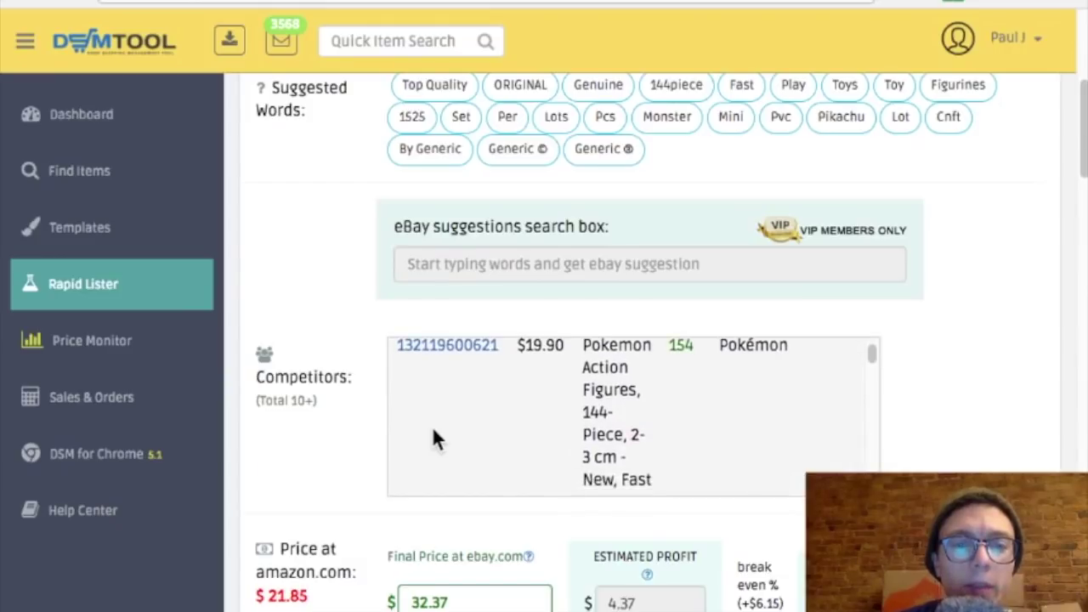
Step: Recheck the product's details and other sellers' offers on the Amazon page
scroll(433, 429, up, 2)
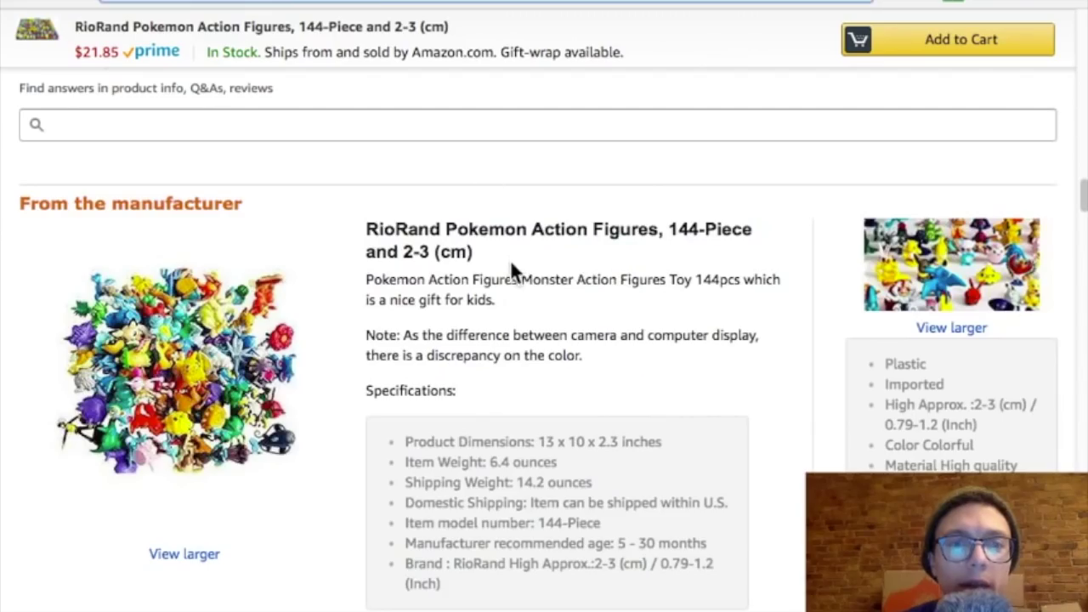
scroll(510, 262, up, 10)
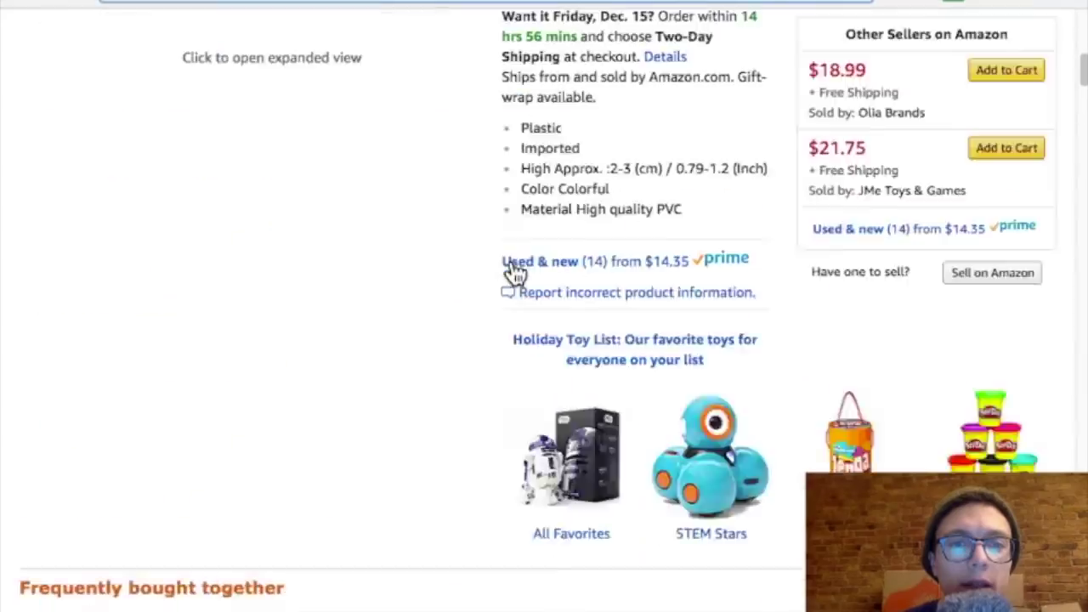
scroll(510, 270, up, 8)
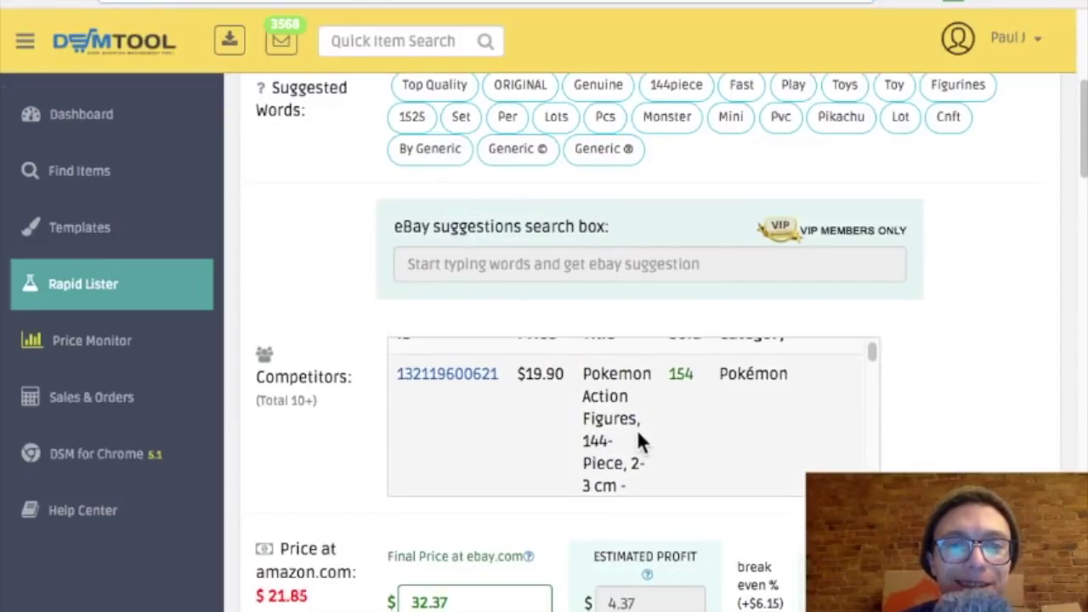
Step: Back in Rapid Lister, compare the prices, titles and sold quantities of the eBay listings in the Competitors table
scroll(636, 430, up, 2)
scroll(636, 429, down, 3)
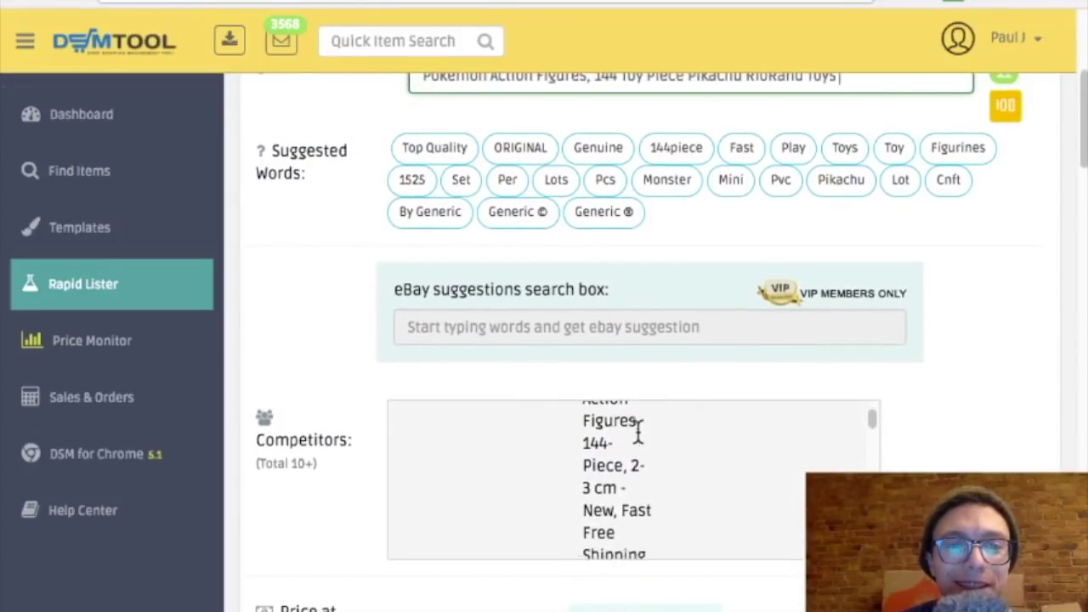
scroll(637, 429, down, 5)
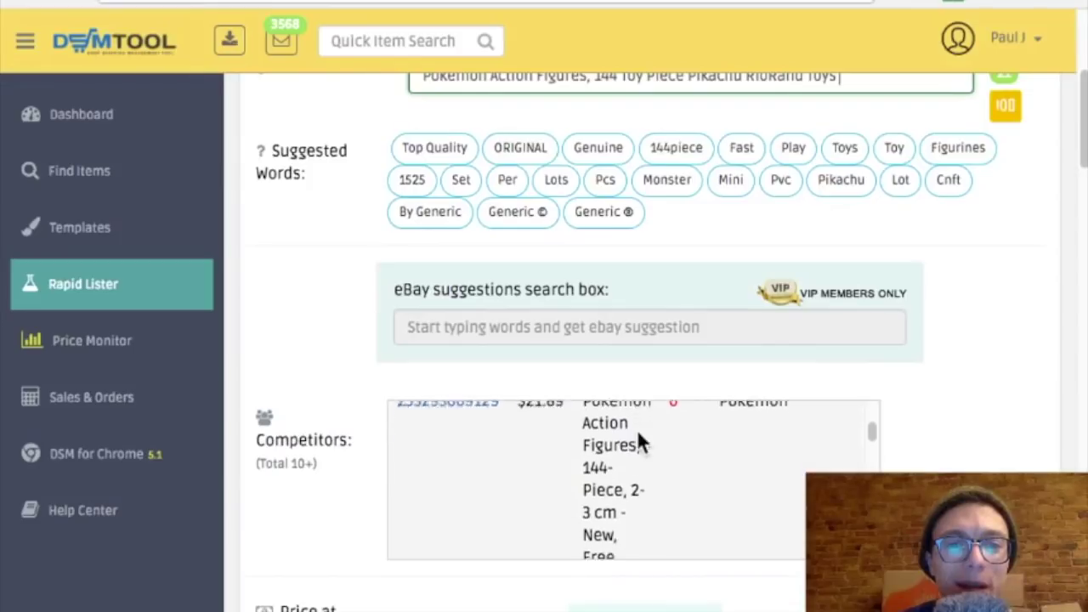
scroll(637, 442, up, 6)
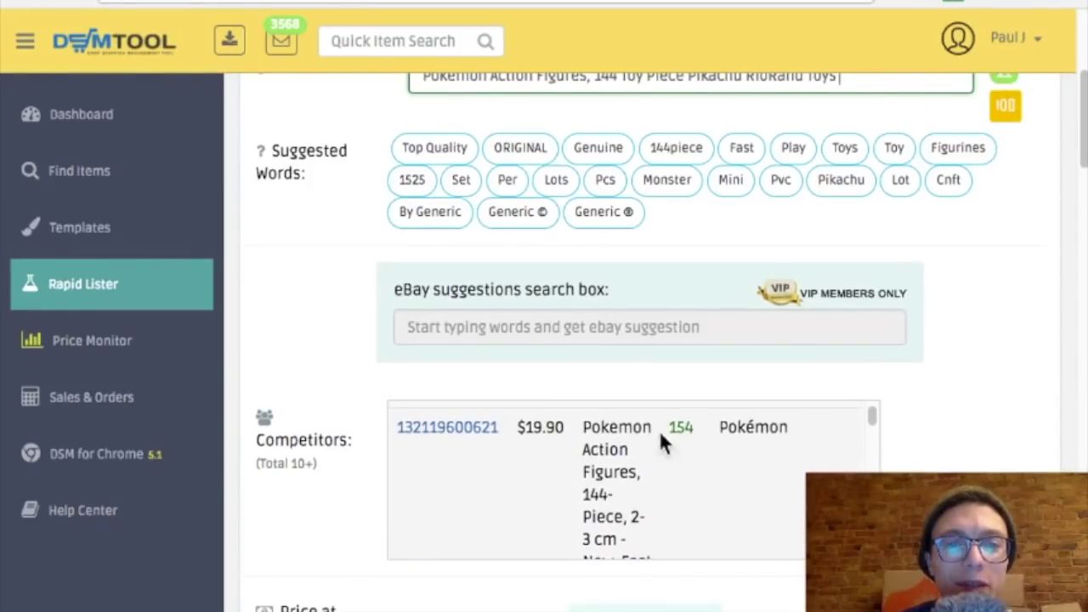
scroll(679, 482, down, 2)
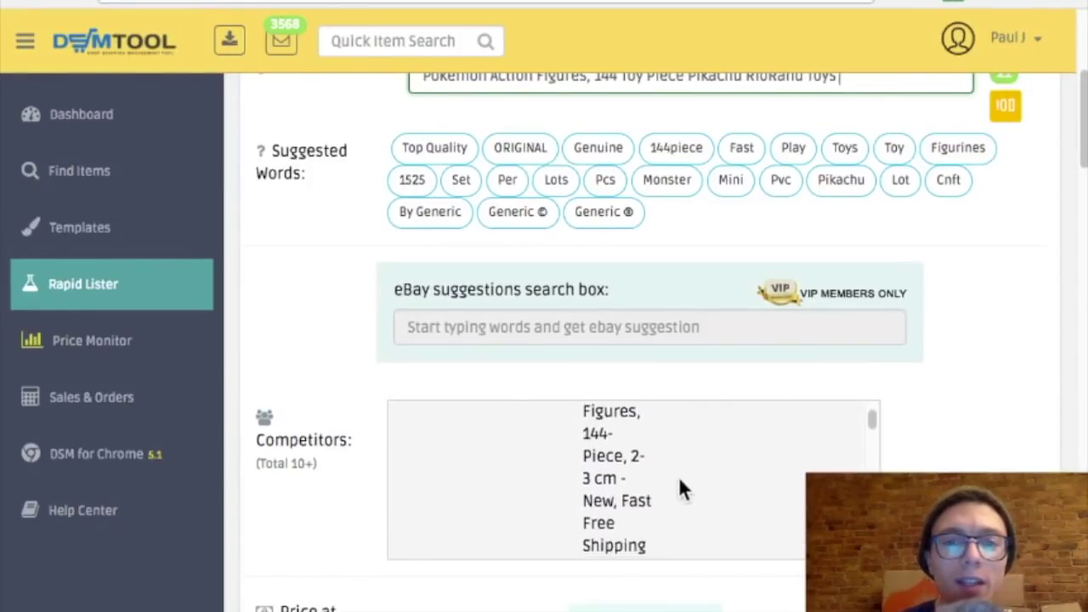
scroll(680, 481, down, 6)
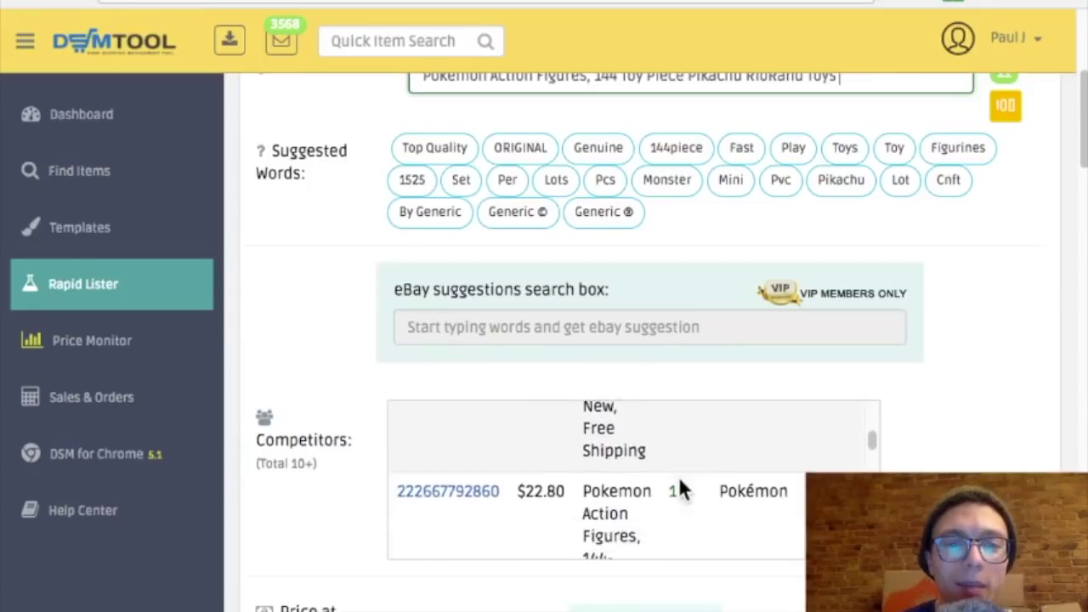
scroll(680, 487, down, 8)
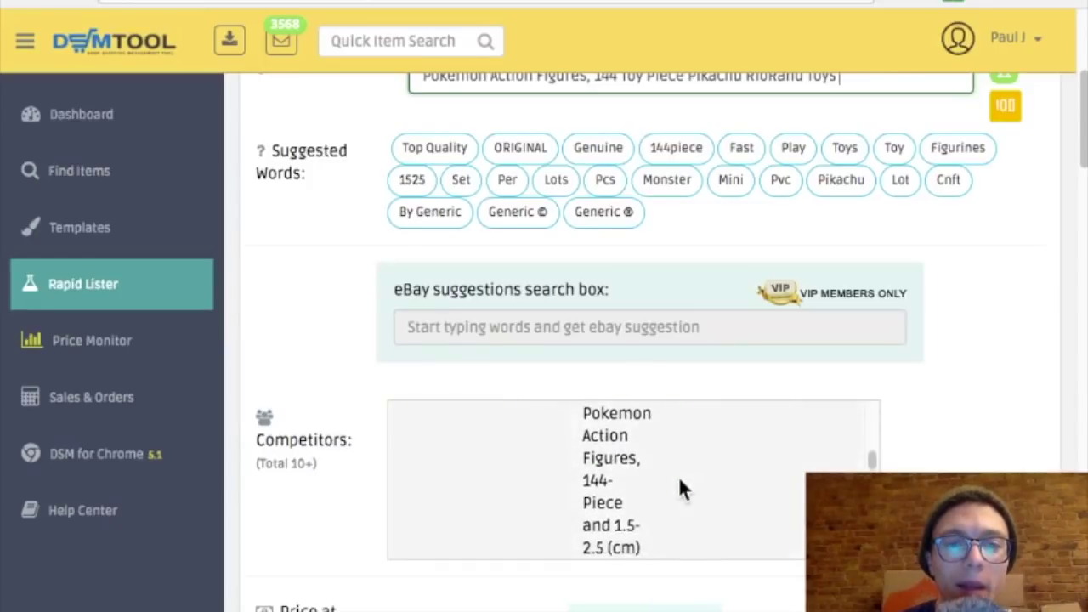
scroll(680, 486, down, 4)
scroll(543, 513, down, 1)
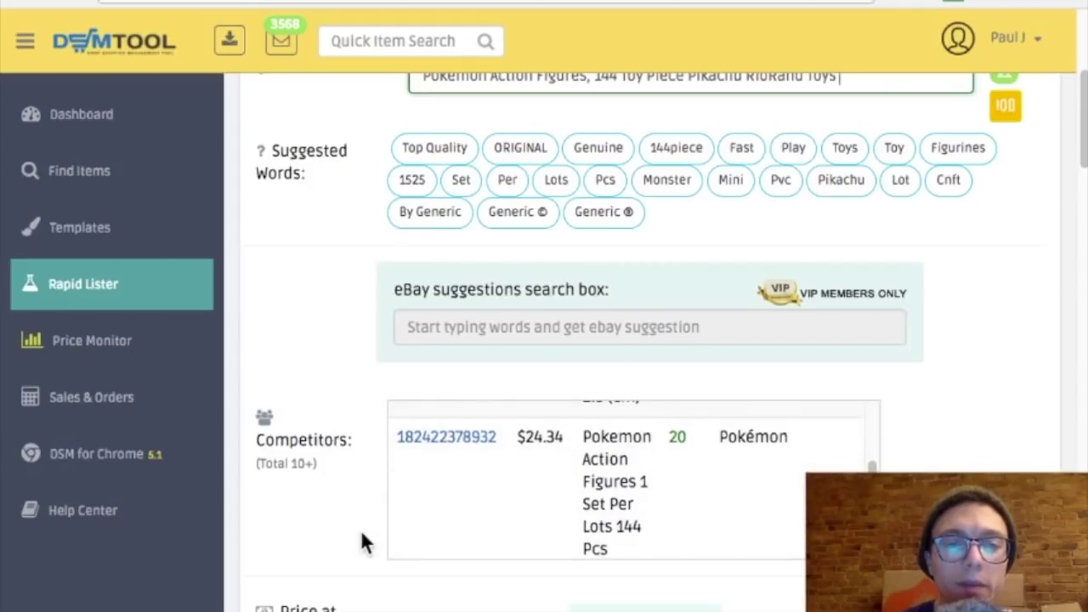
scroll(361, 530, down, 1)
scroll(511, 423, down, 5)
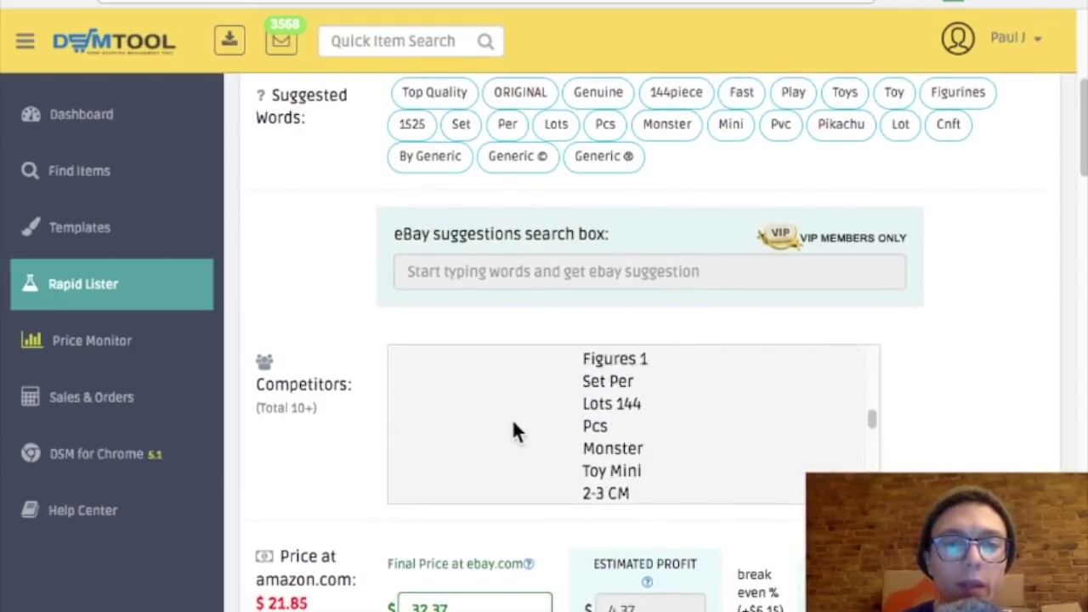
scroll(512, 432, down, 1)
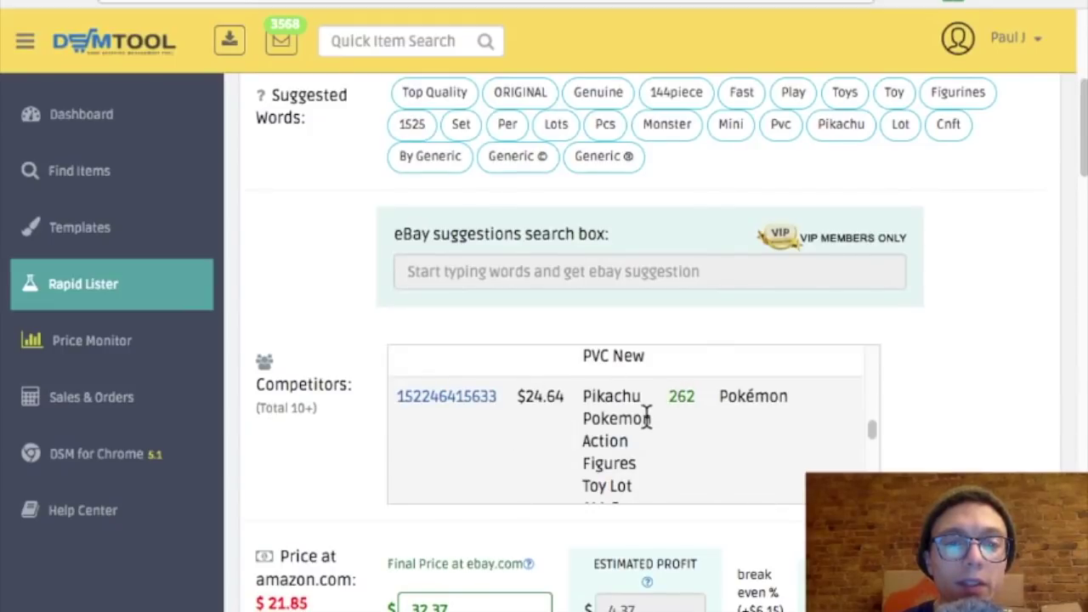
scroll(646, 417, down, 5)
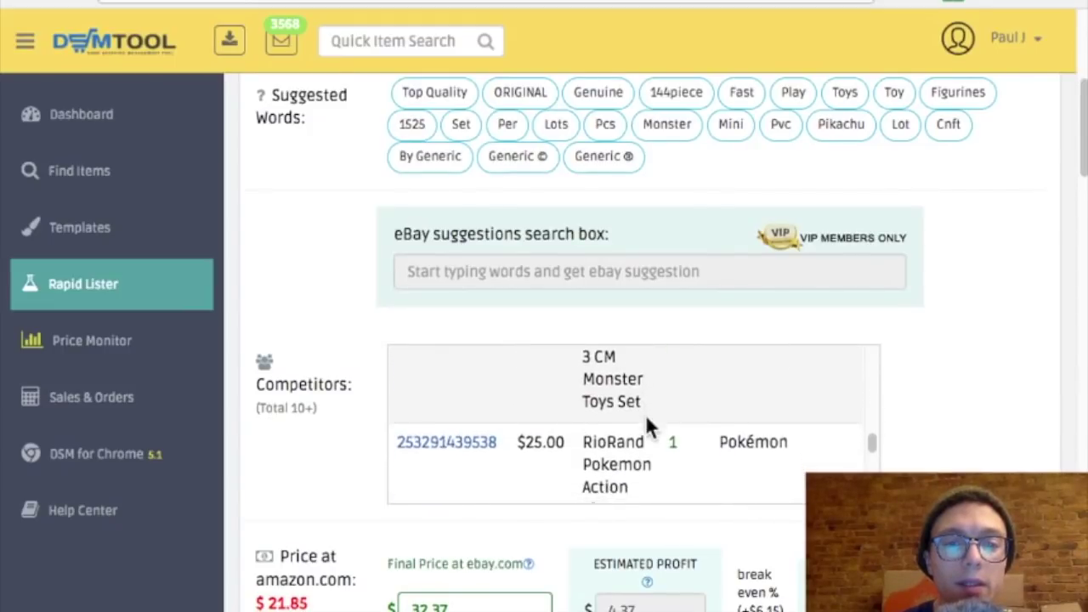
scroll(646, 419, down, 5)
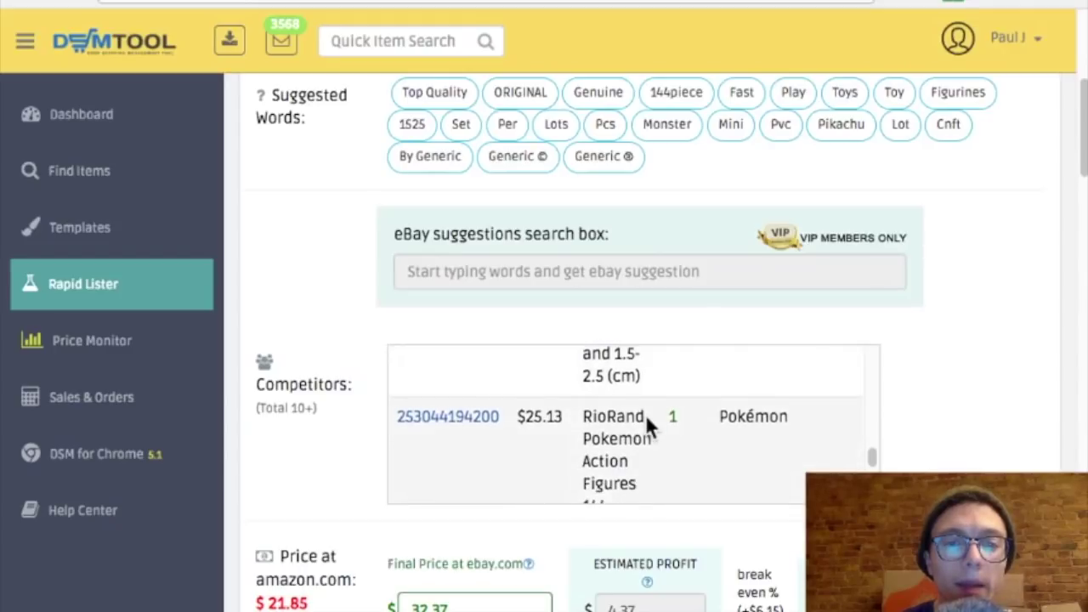
scroll(646, 414, up, 10)
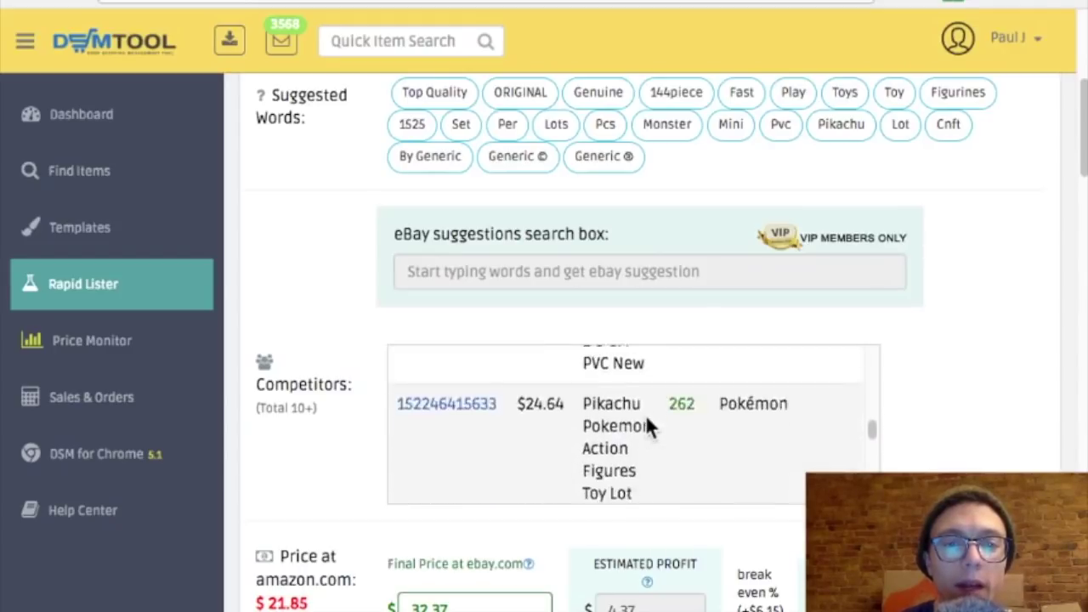
Step: Open the $24.64 Pikachu competitor's eBay listing, examine its price, shipping, returns and description, and return to Rapid Lister
scroll(645, 414, up, 1)
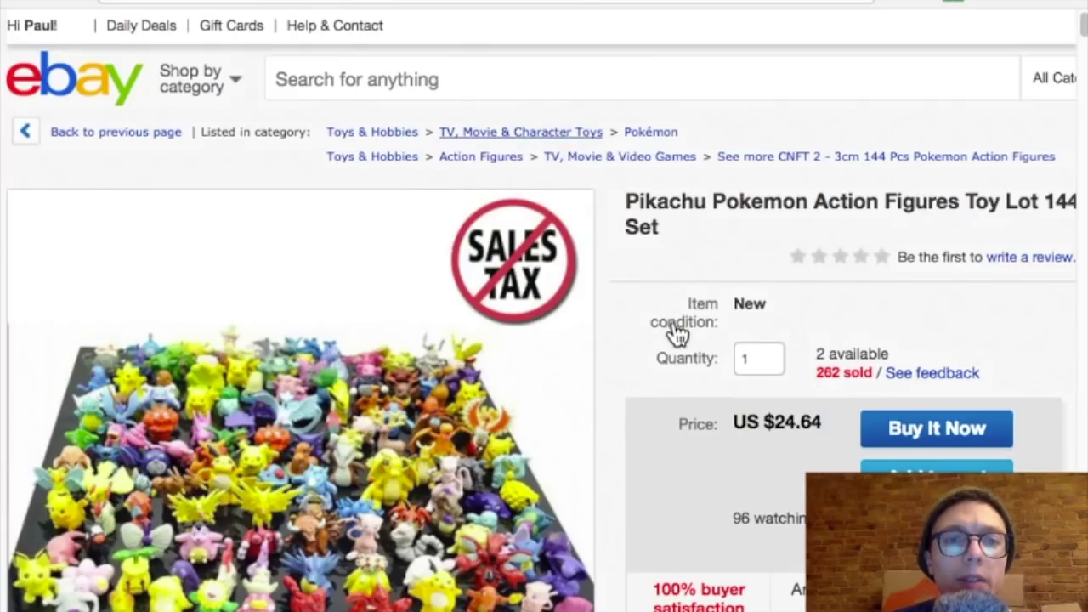
scroll(675, 330, down, 1)
scroll(674, 327, down, 3)
scroll(673, 327, right, 5)
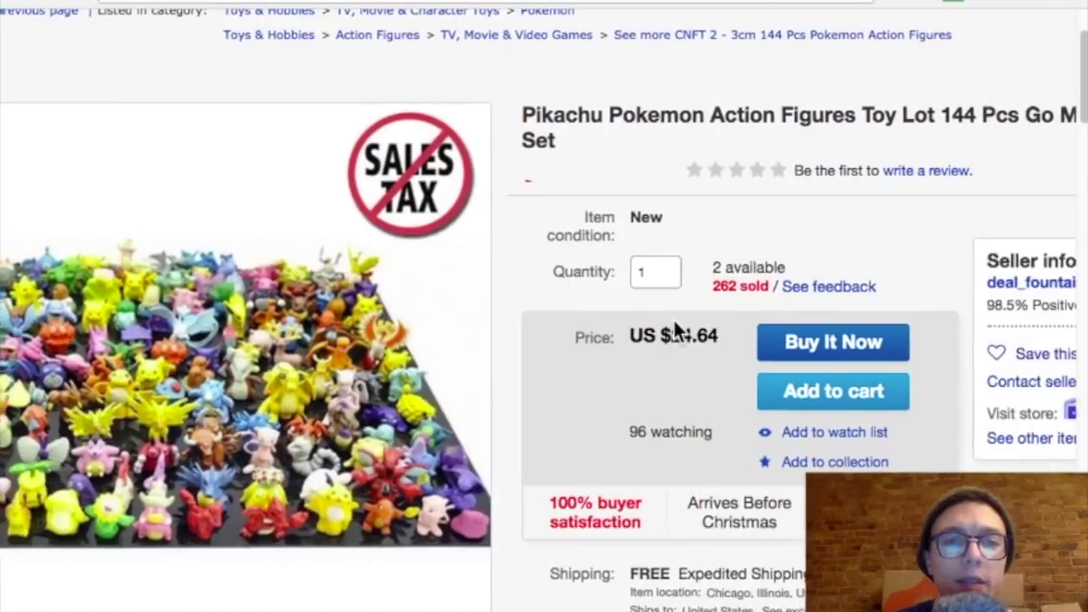
scroll(673, 319, right, 2)
scroll(674, 319, down, 4)
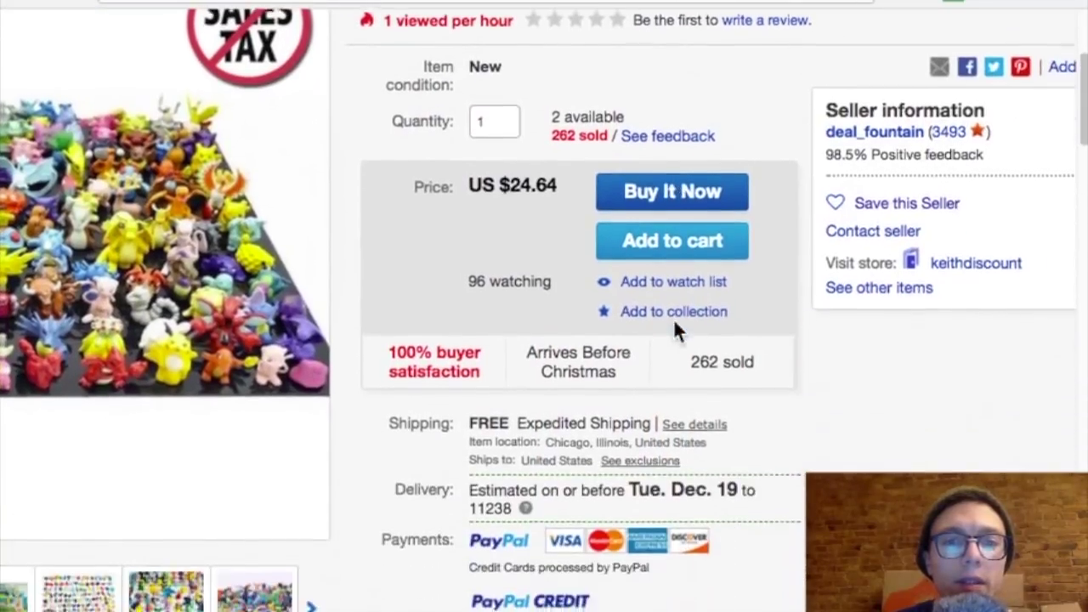
scroll(673, 318, left, 3)
scroll(674, 318, down, 10)
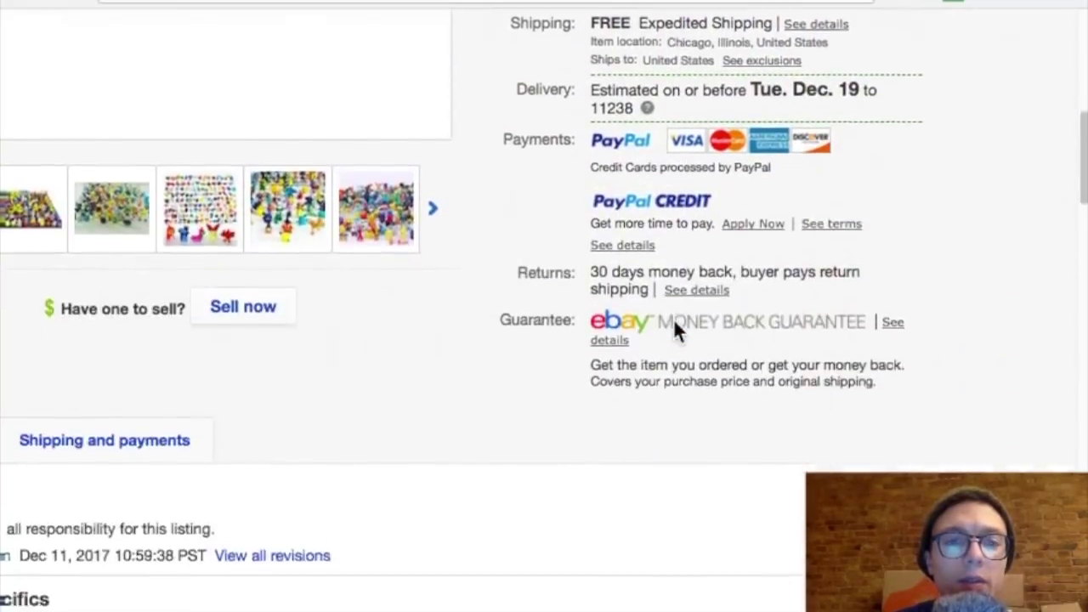
scroll(673, 318, down, 5)
scroll(673, 318, left, 2)
scroll(673, 317, down, 5)
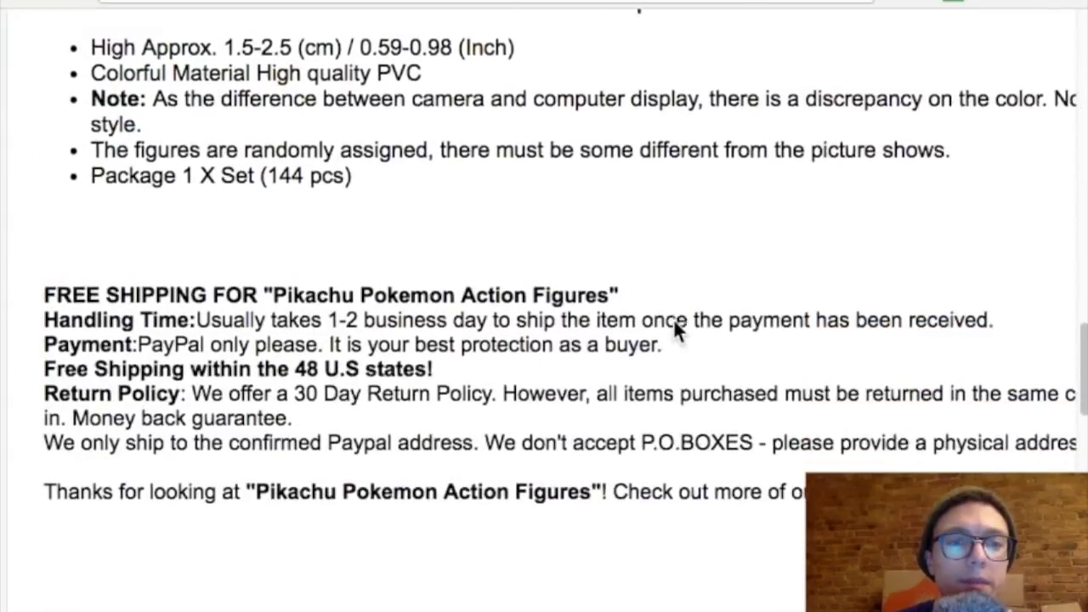
scroll(674, 323, up, 1)
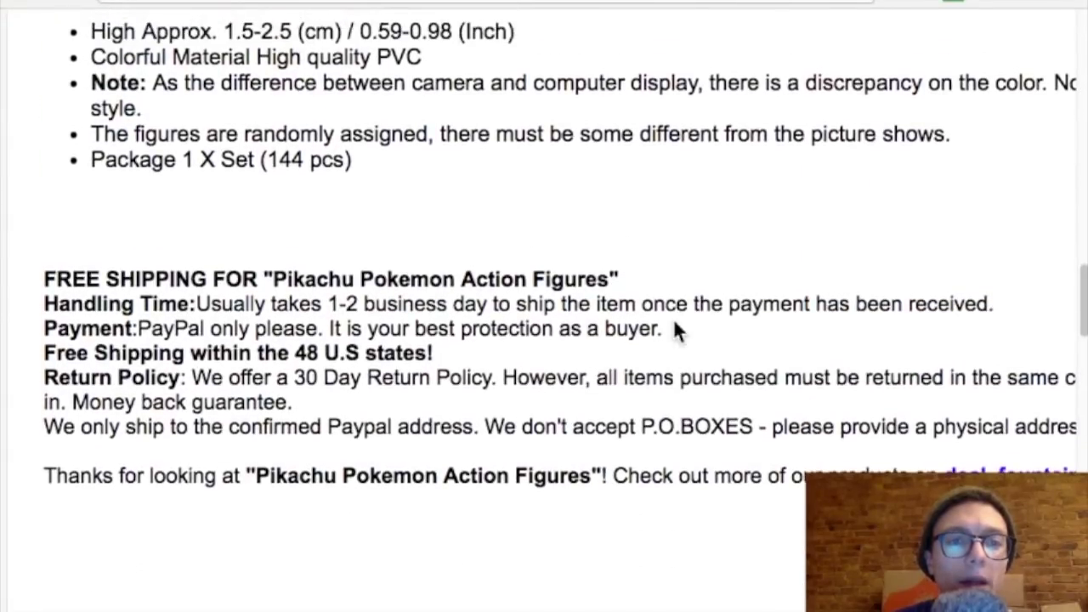
scroll(674, 323, up, 7)
scroll(674, 325, up, 10)
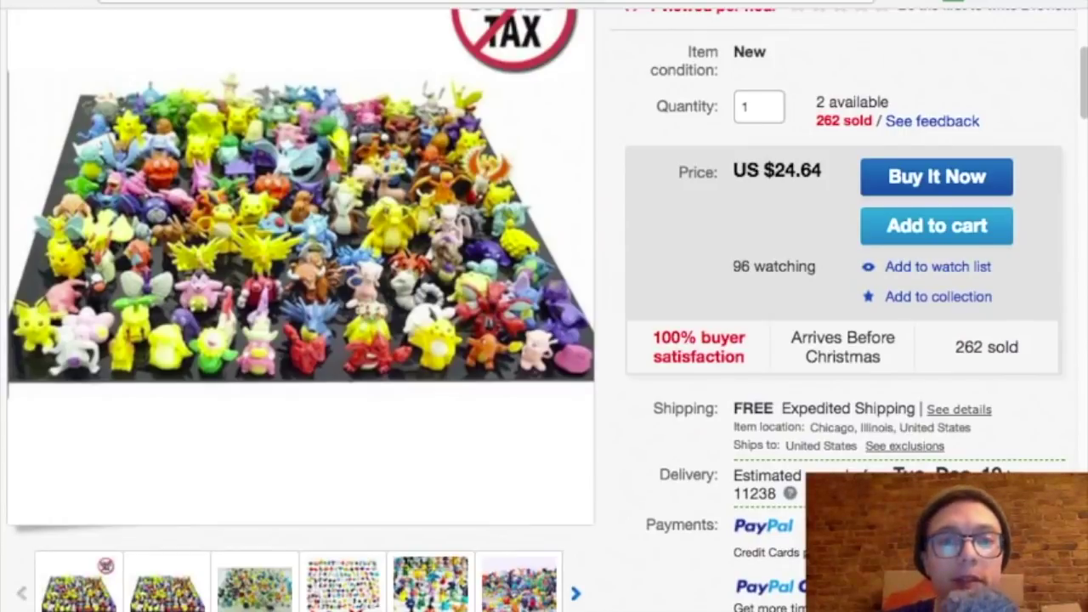
key(ctrl+Tab)
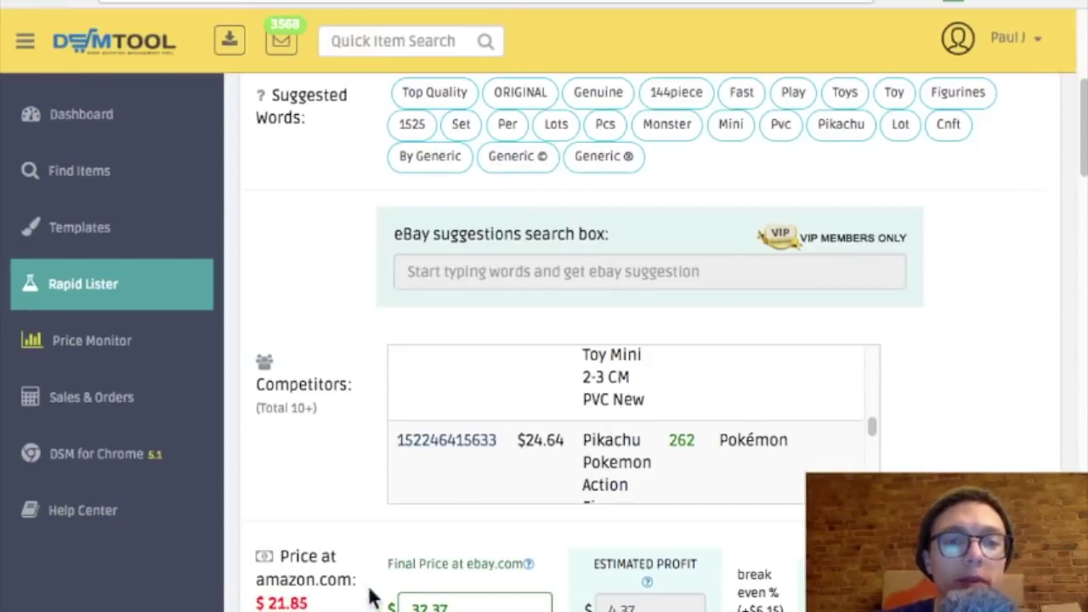
Step: Set the desired profit percentage to 5 and check the resulting eBay price and estimated profit
scroll(369, 484, down, 3)
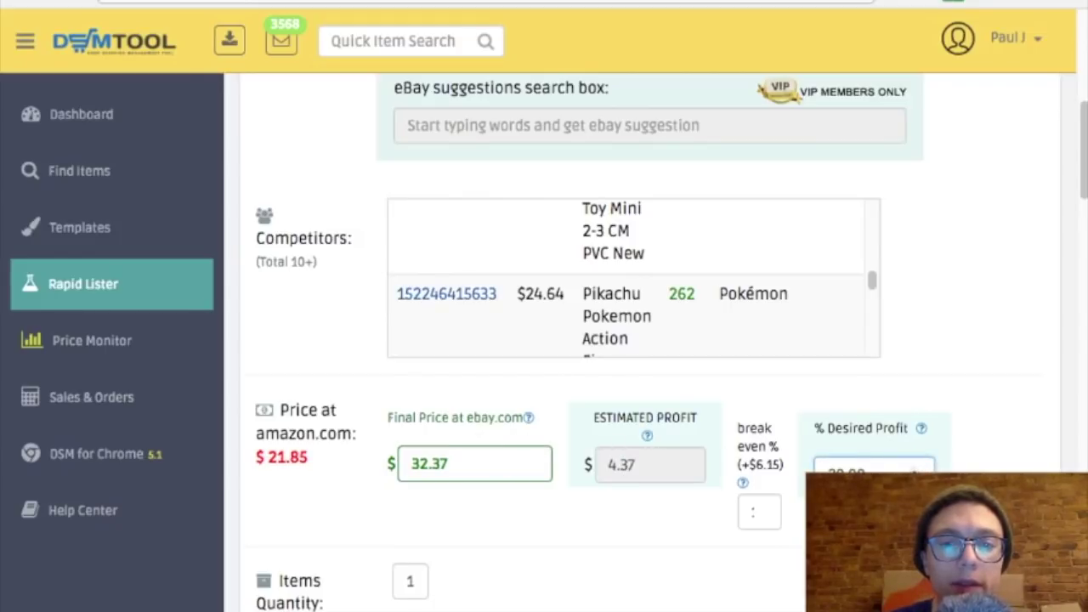
key(Down)
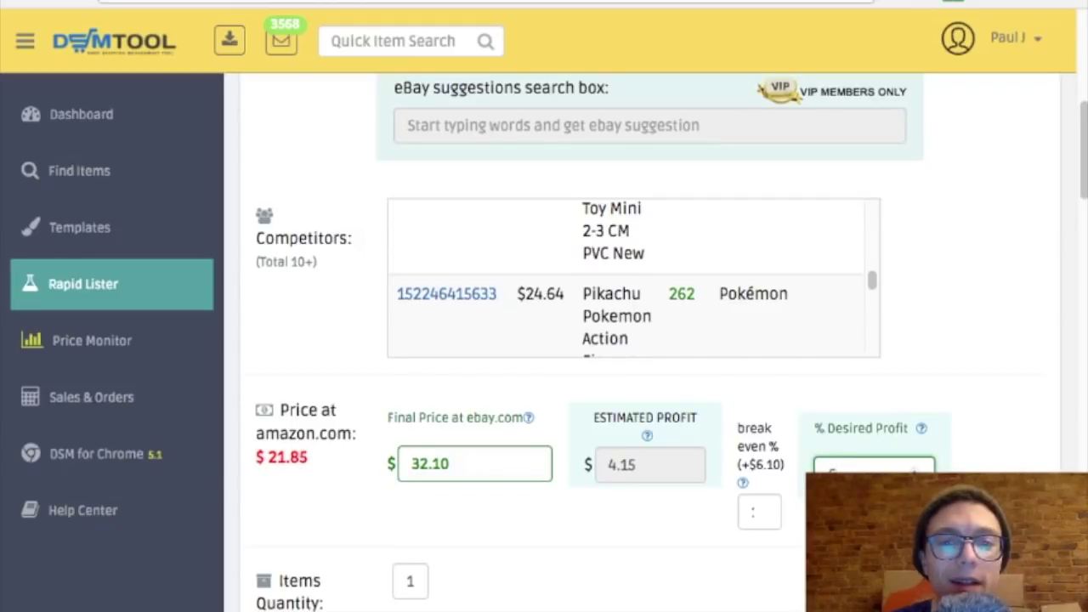
key(BackSpace)
key(BackSpace)
text(5)
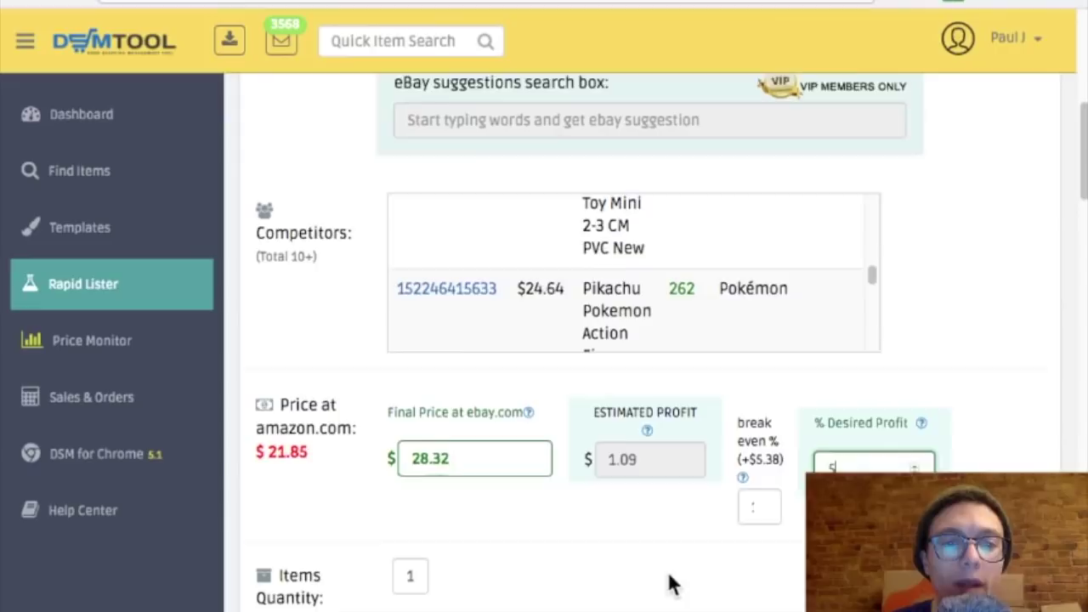
scroll(672, 585, down, 1)
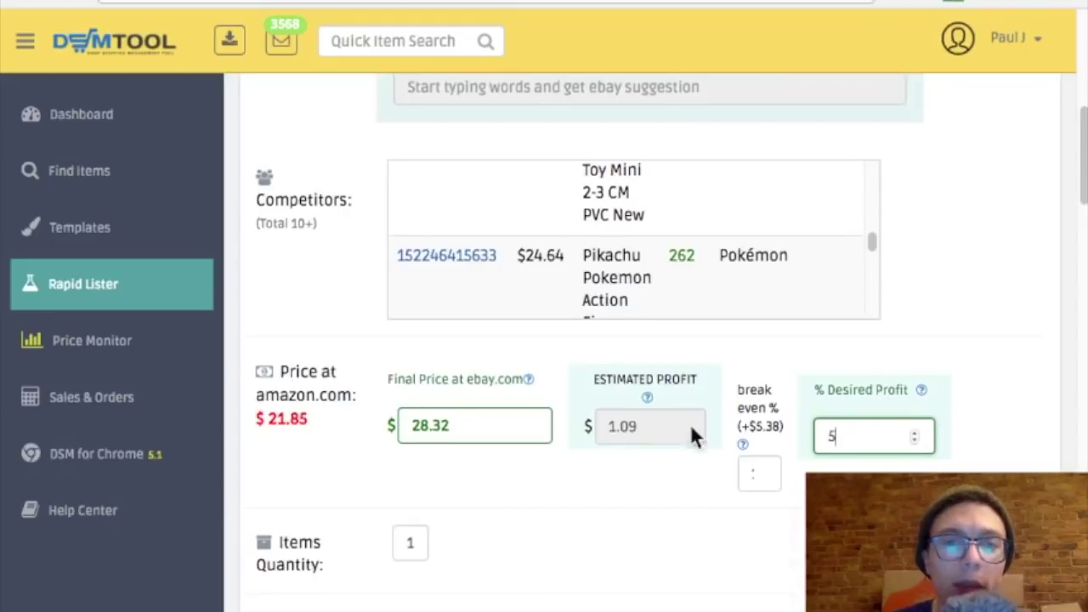
scroll(546, 461, down, 2)
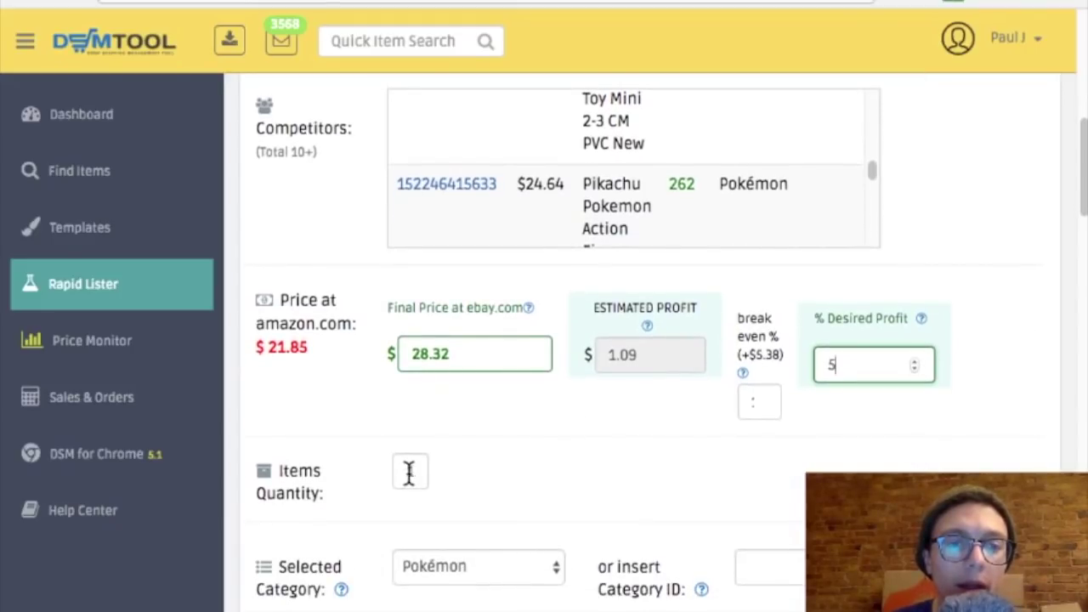
Step: Change the item location in the automatically filled listing properties to New York, New York
scroll(470, 492, down, 3)
scroll(473, 497, down, 2)
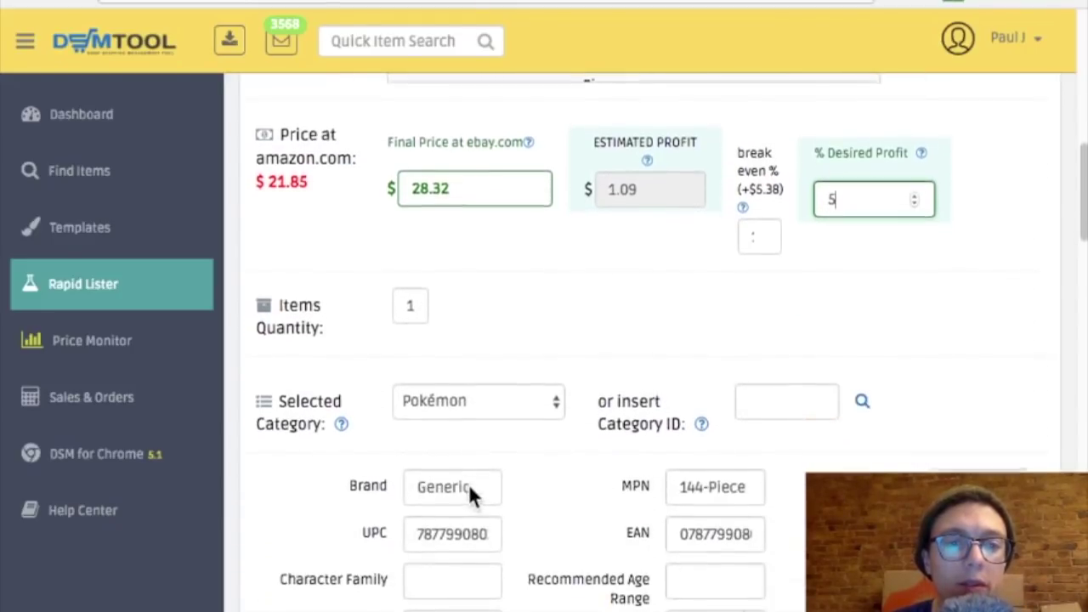
scroll(544, 483, down, 2)
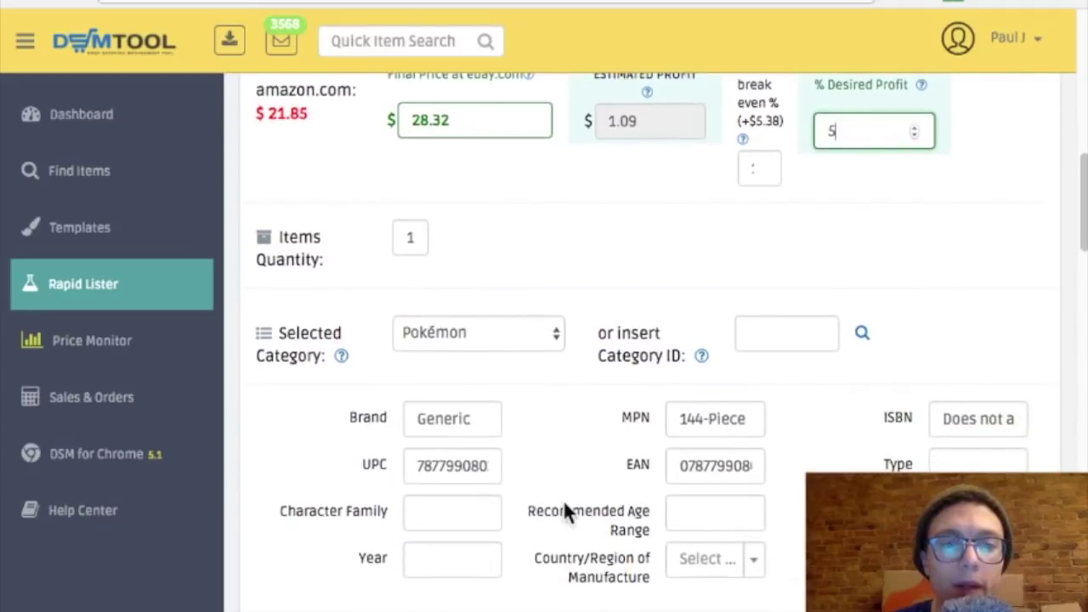
scroll(566, 510, down, 8)
scroll(565, 503, down, 3)
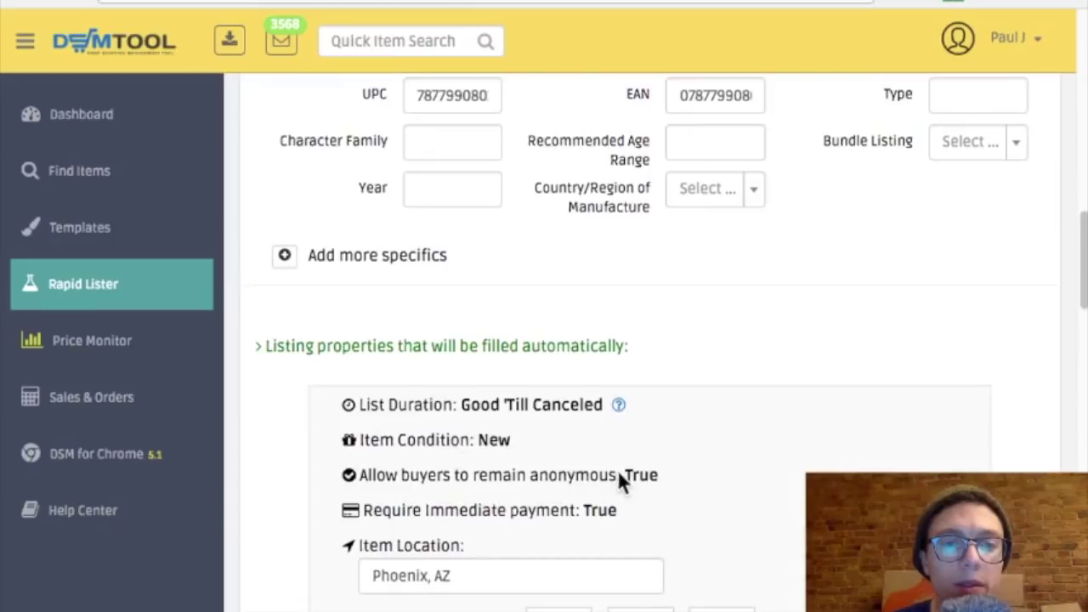
scroll(593, 516, down, 3)
drag(474, 481, 316, 477)
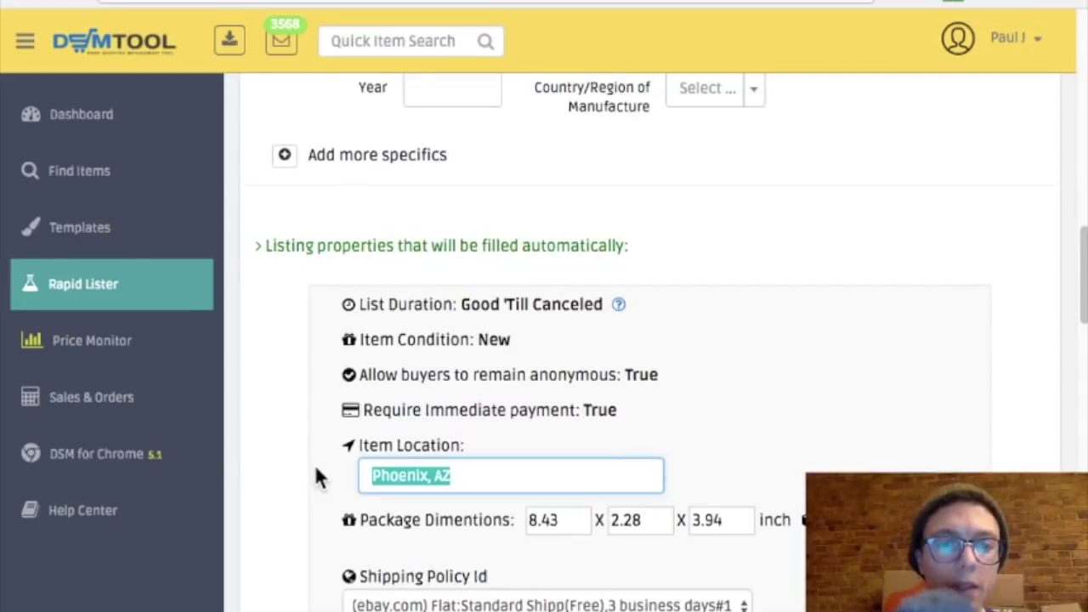
scroll(316, 477, down, 5)
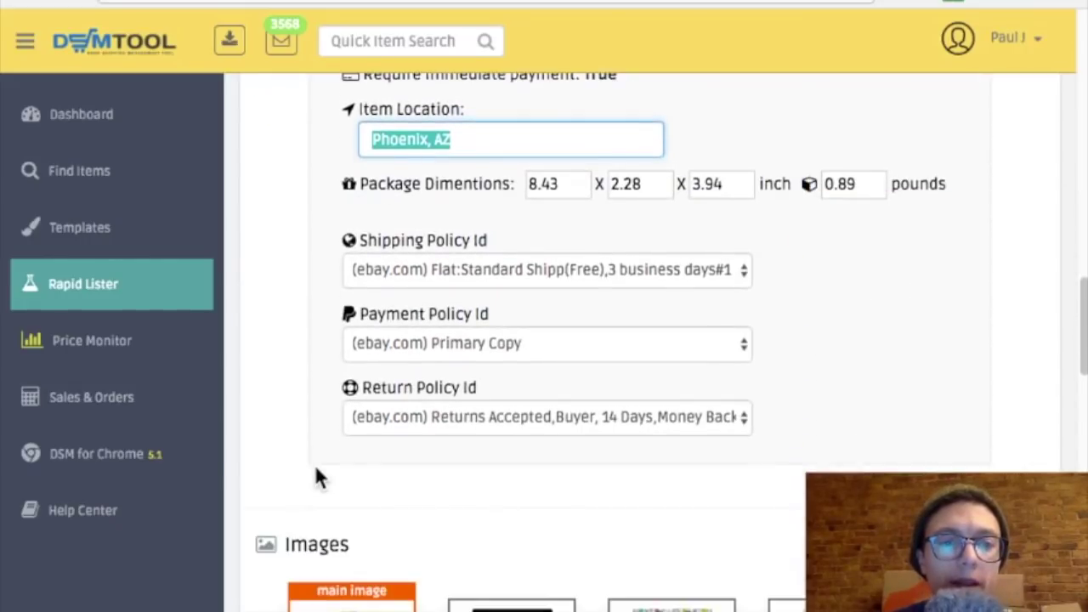
scroll(311, 400, down, 2)
scroll(311, 401, up, 3)
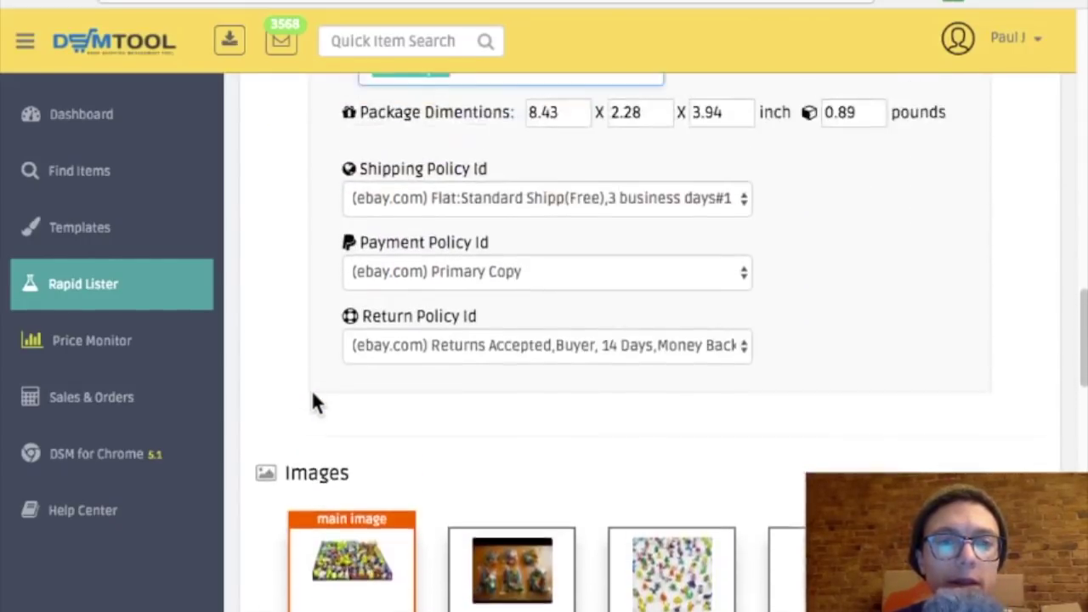
scroll(313, 402, up, 1)
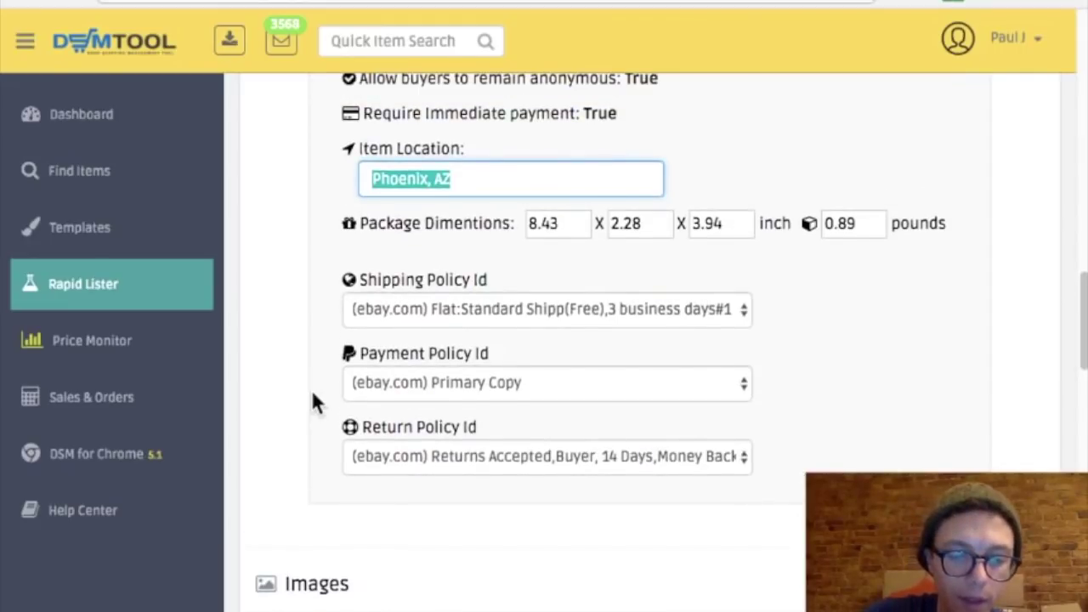
text(New York, New York)
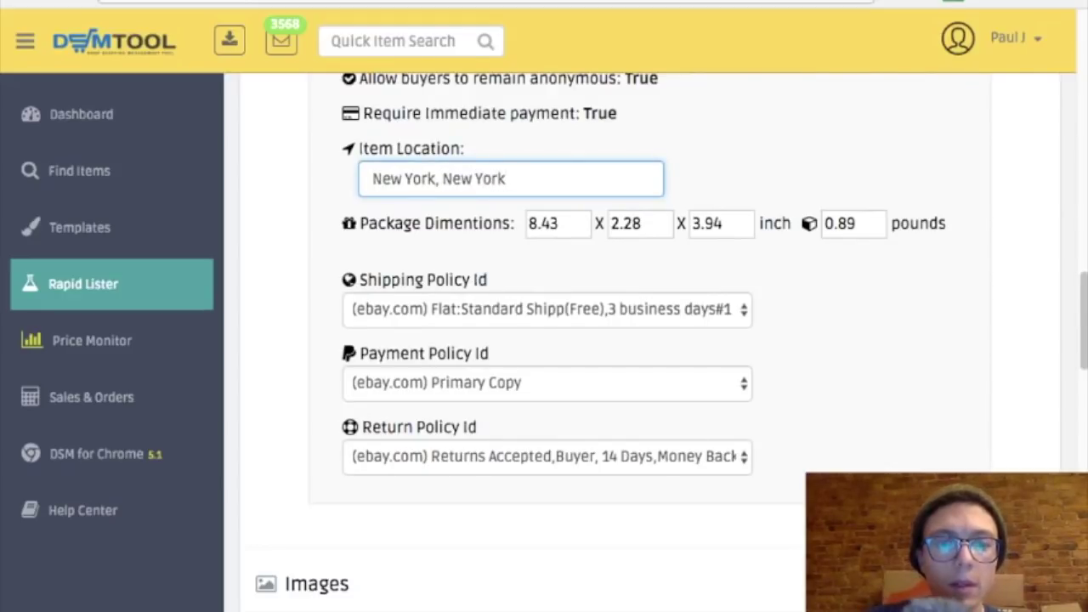
Step: Review the listing's images and its Web Content description, including the product details, shipping, returns and delivery sections
scroll(283, 502, down, 4)
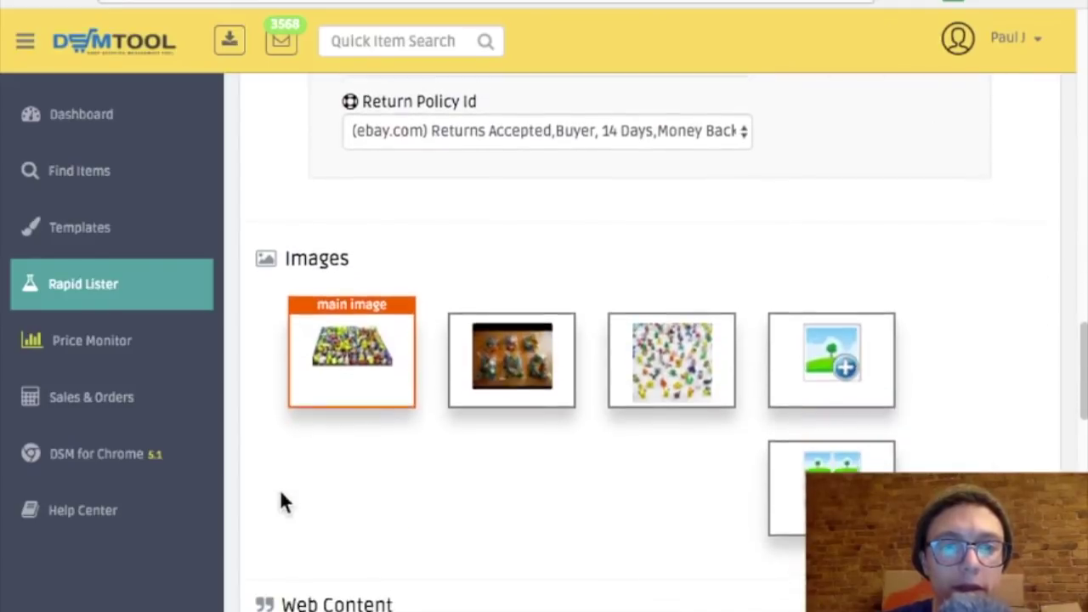
mouse_move(667, 376)
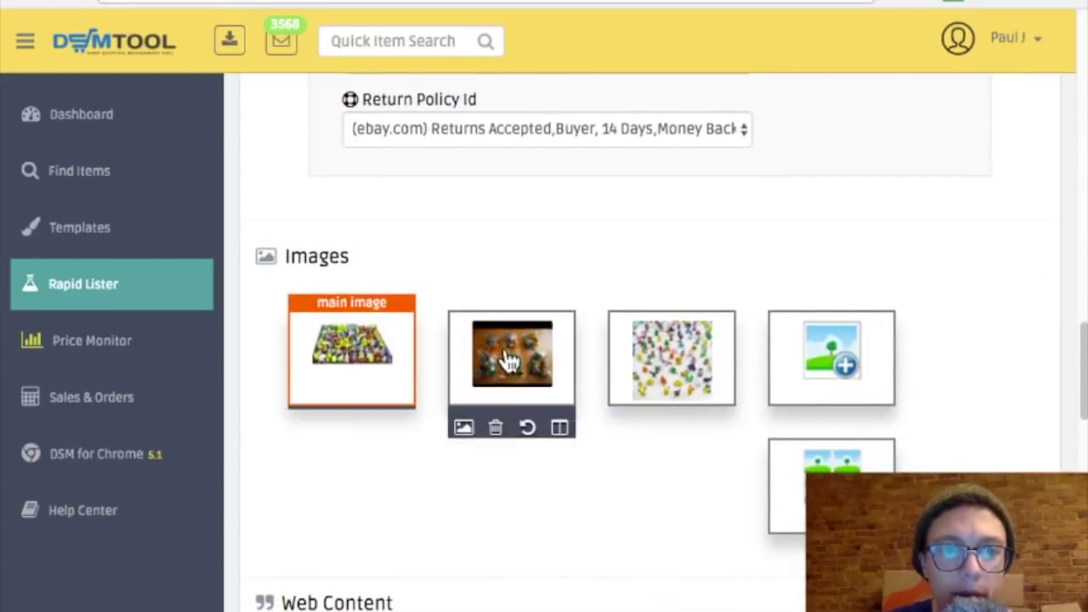
mouse_move(365, 389)
scroll(365, 404, down, 4)
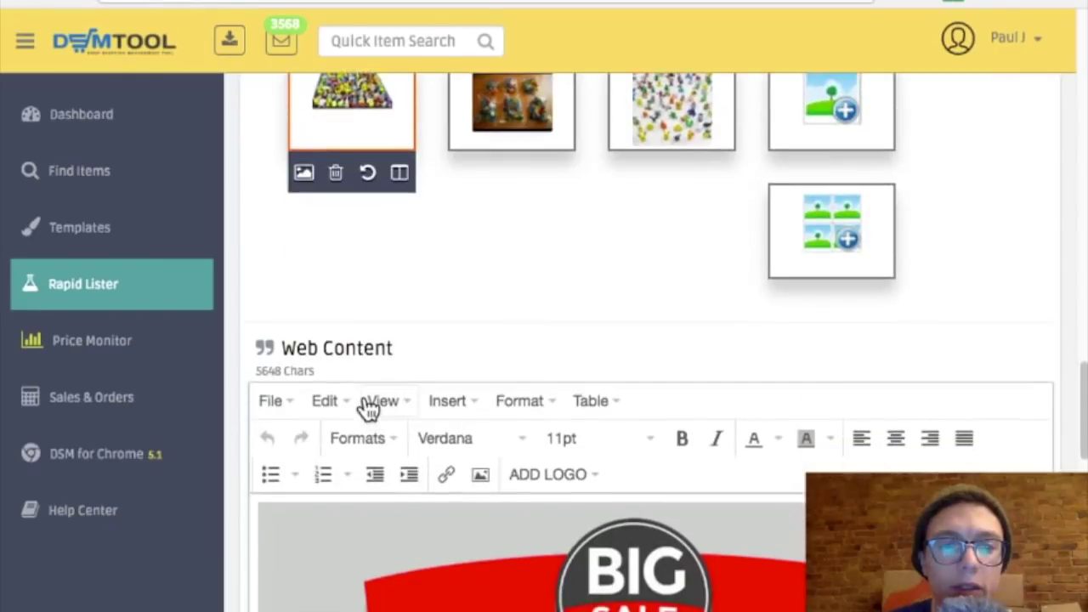
scroll(352, 289, down, 1)
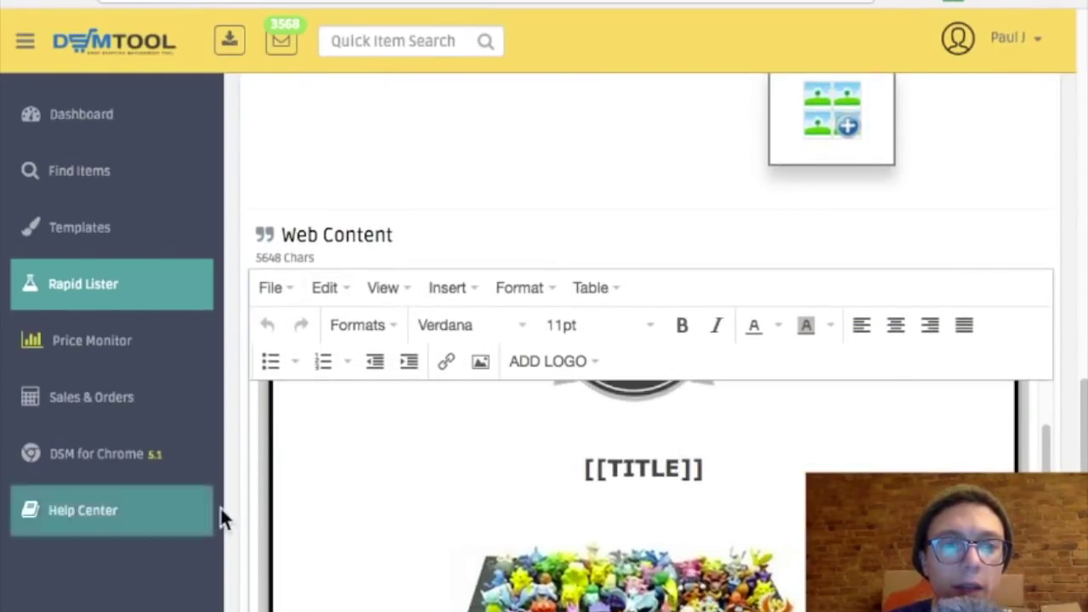
scroll(247, 498, down, 4)
scroll(247, 497, down, 3)
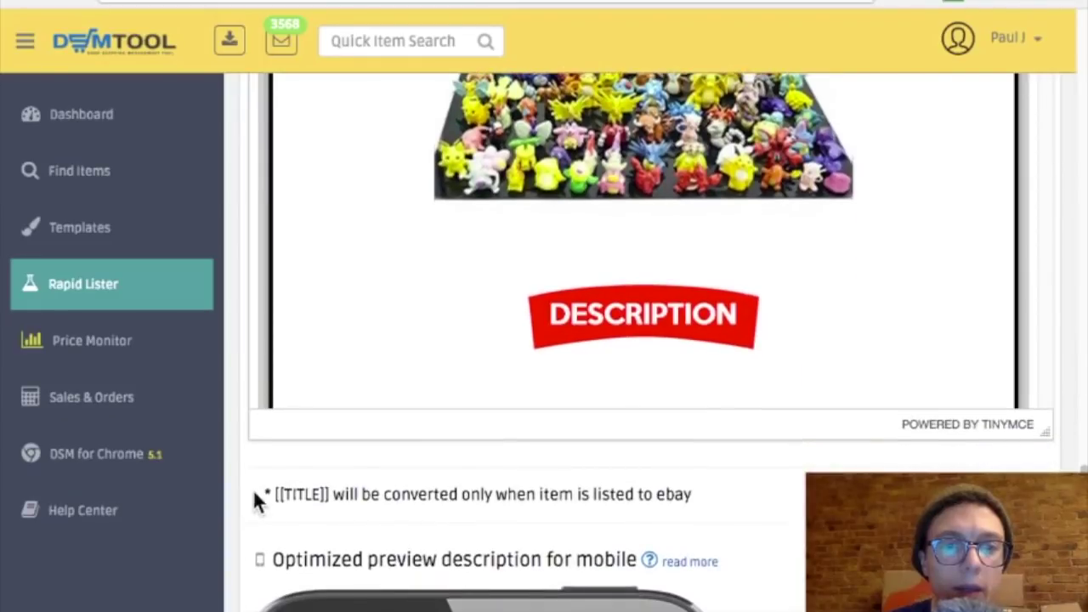
scroll(289, 485, up, 1)
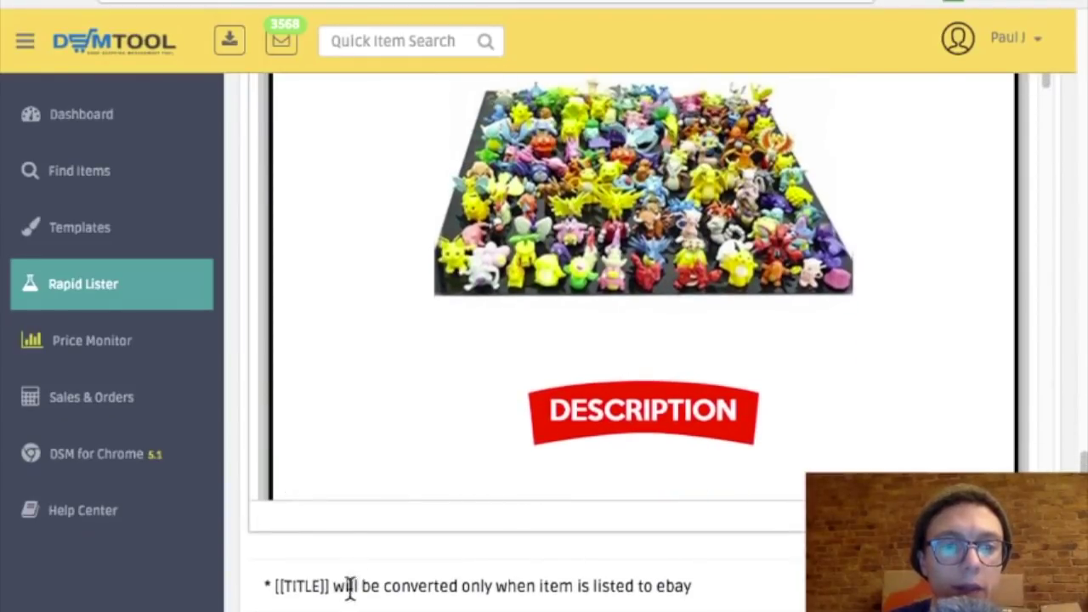
drag(333, 586, 509, 595)
scroll(474, 432, down, 8)
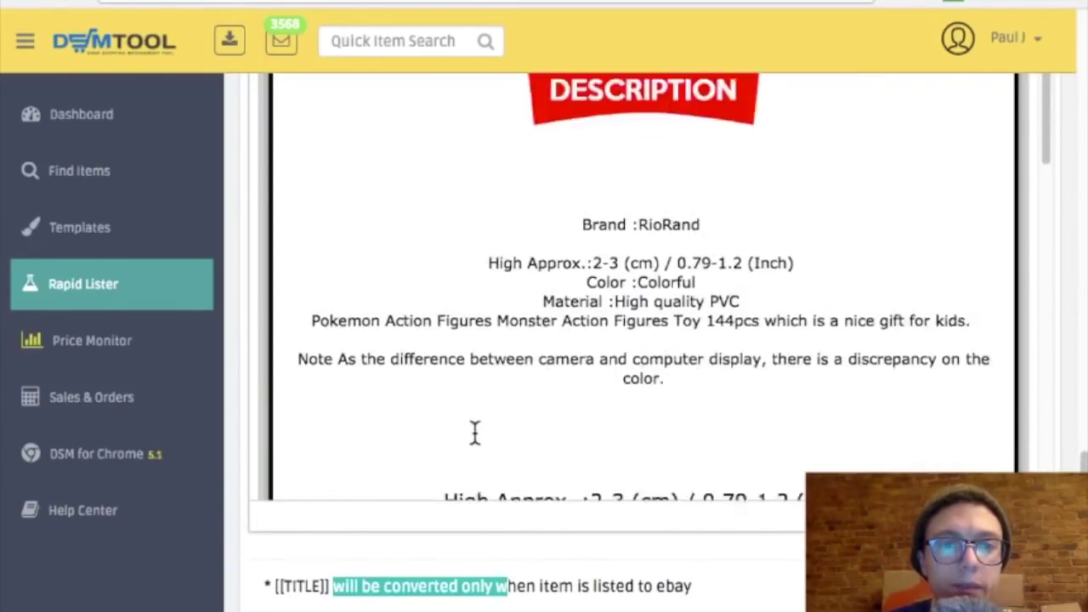
scroll(474, 432, down, 4)
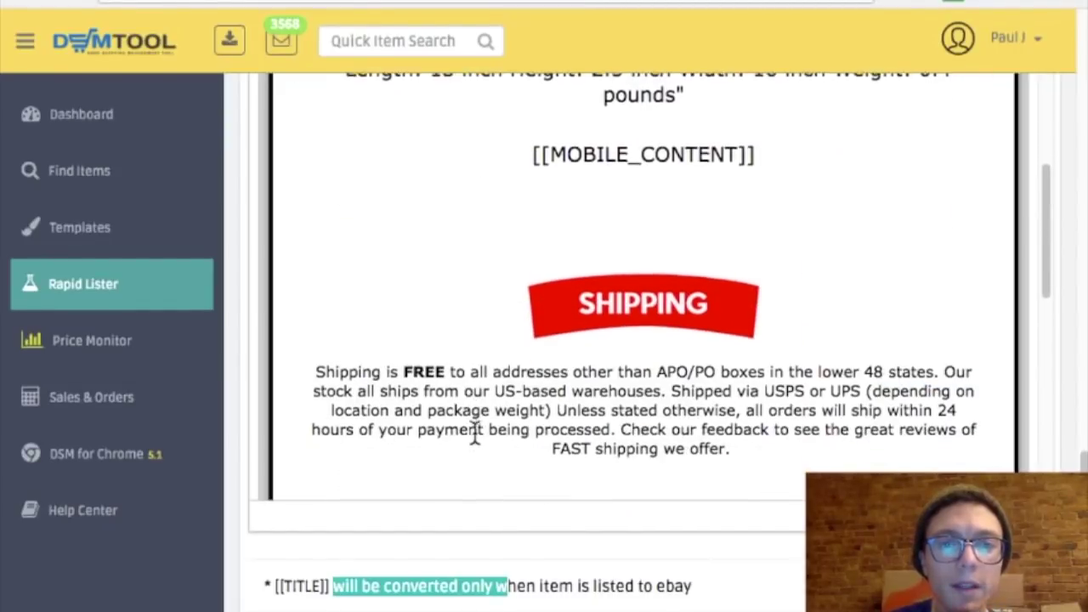
scroll(474, 432, down, 5)
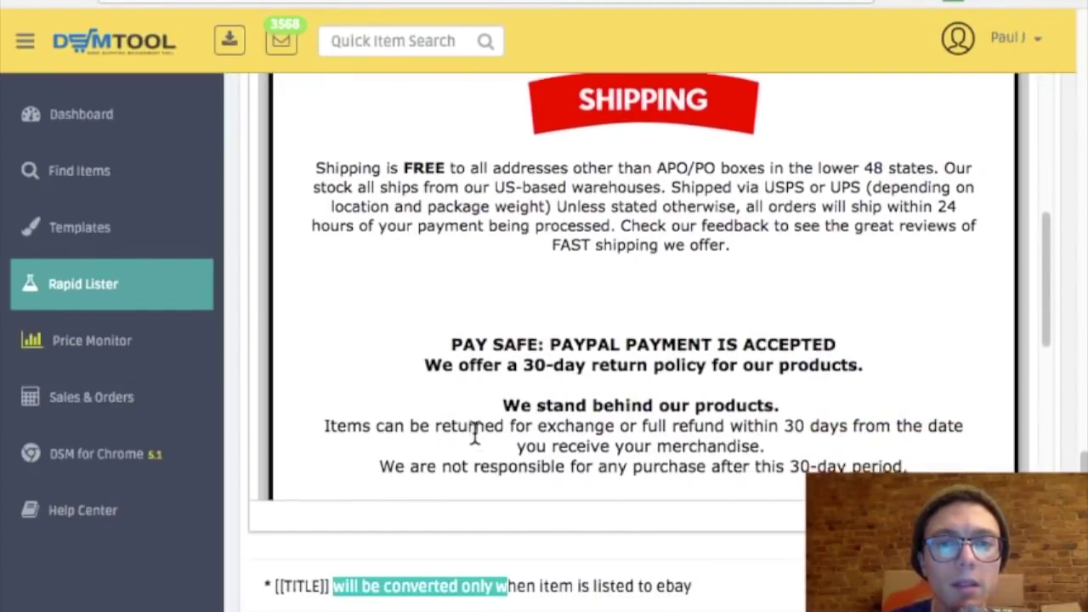
scroll(474, 431, down, 7)
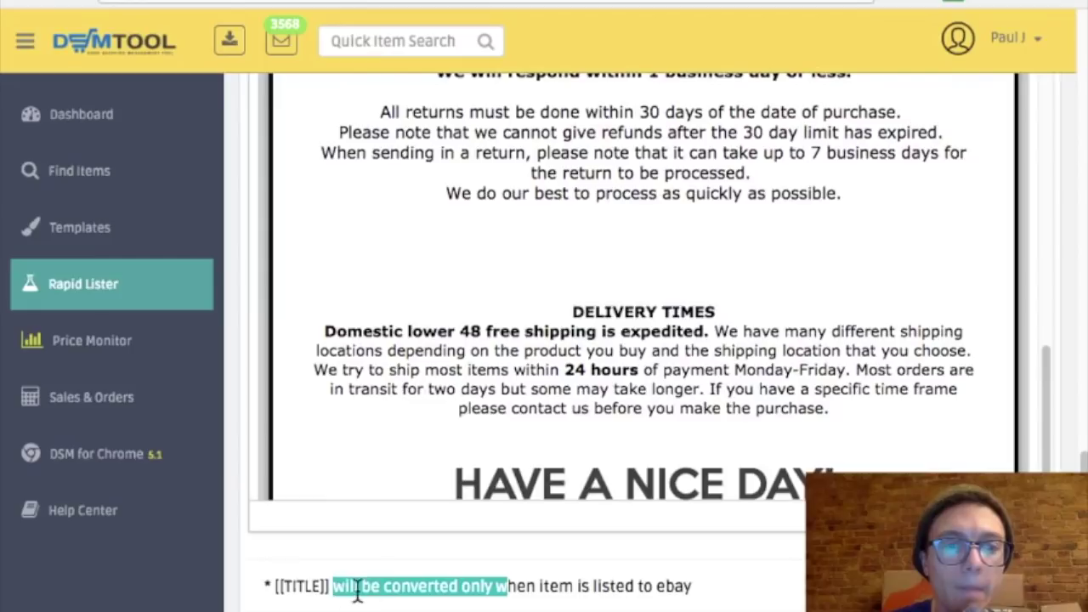
Step: Examine the optimized mobile description preview, and return through the form to the competitor and pricing sections
scroll(283, 583, down, 2)
scroll(287, 590, down, 10)
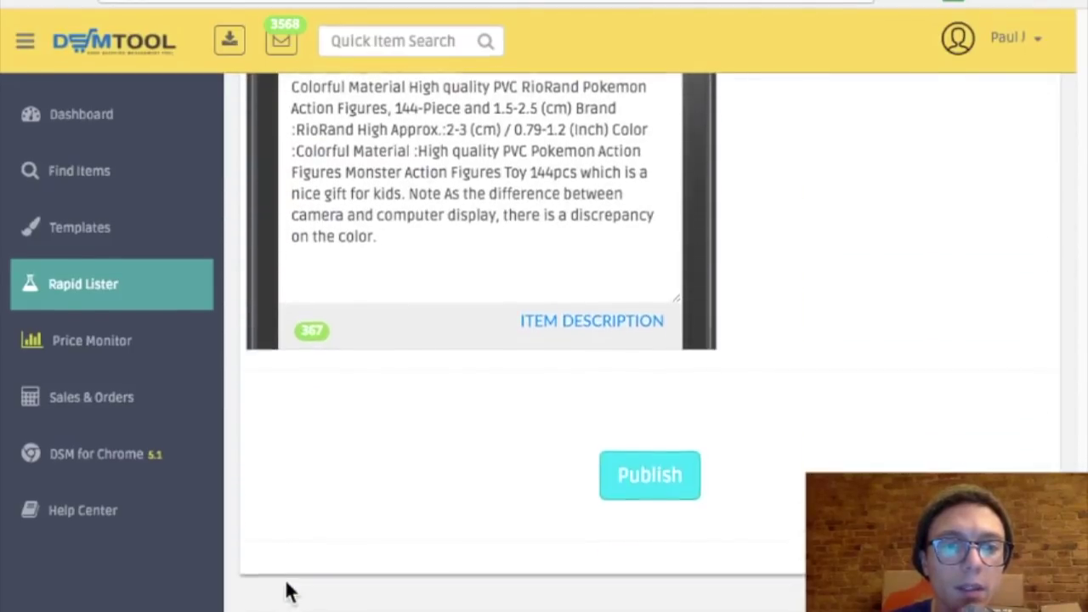
scroll(331, 527, up, 1)
scroll(358, 481, up, 1)
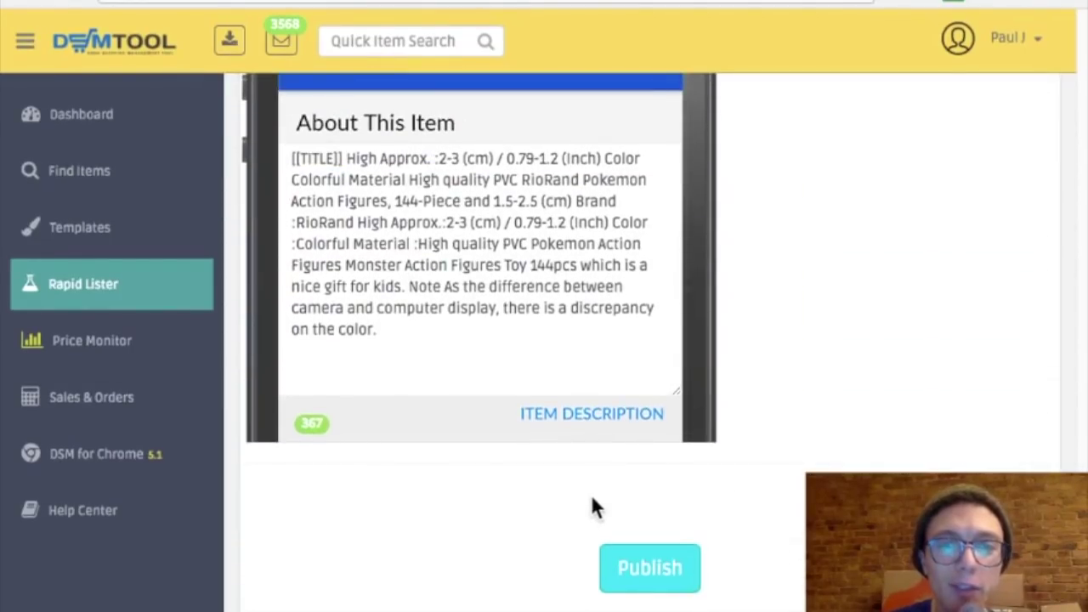
scroll(838, 406, up, 7)
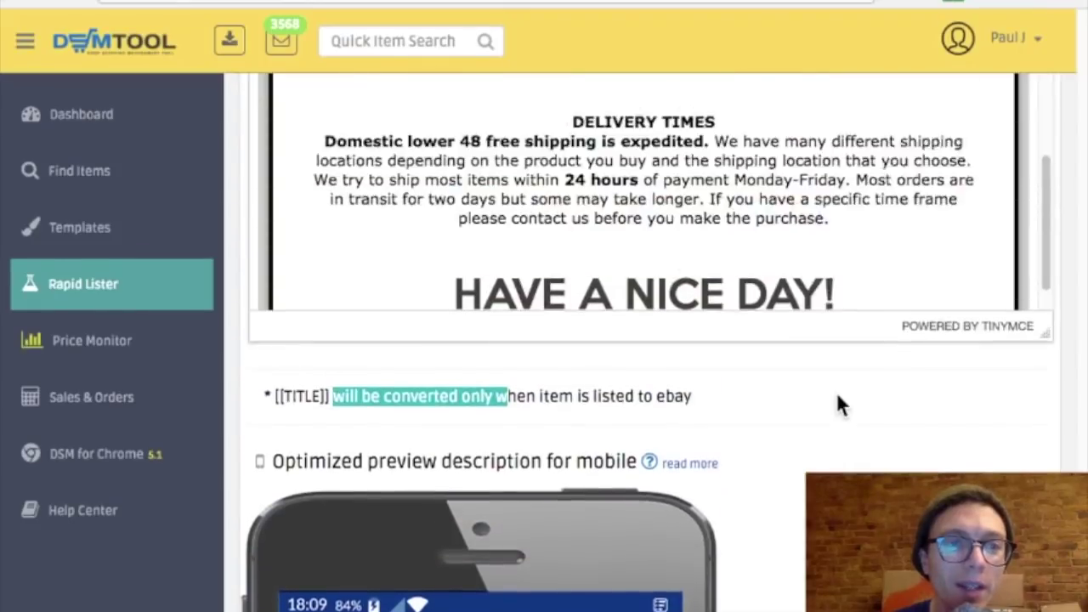
scroll(837, 395, up, 4)
scroll(1061, 365, up, 7)
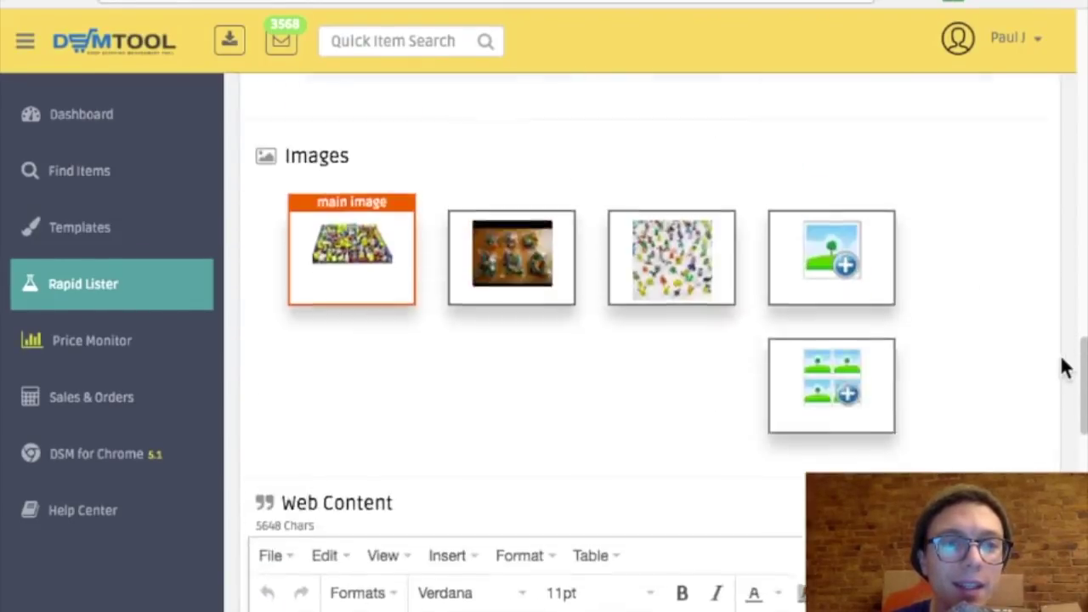
scroll(1065, 367, up, 15)
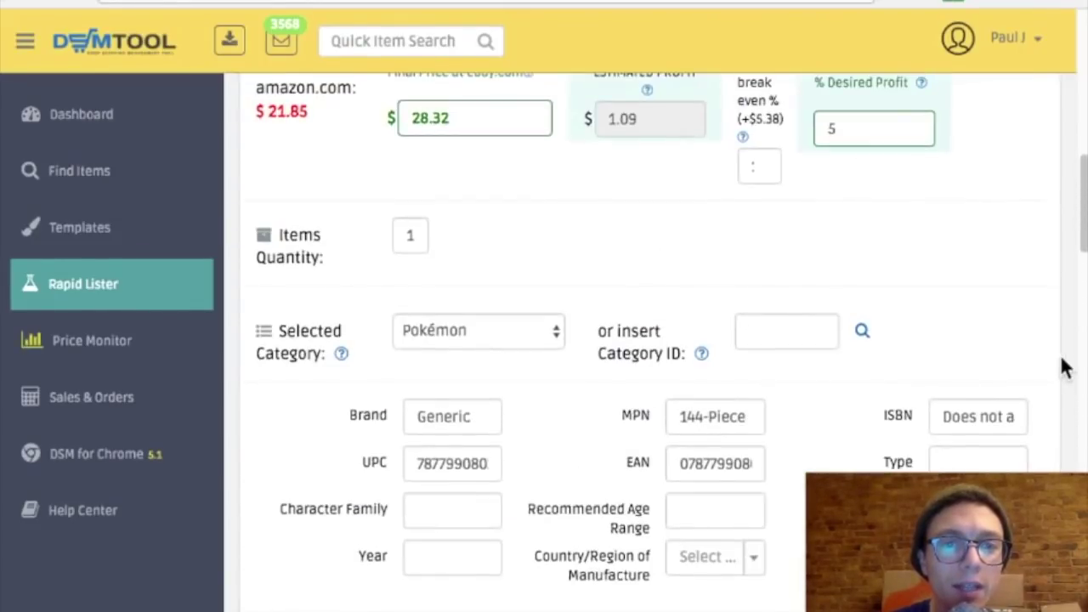
scroll(1062, 365, up, 5)
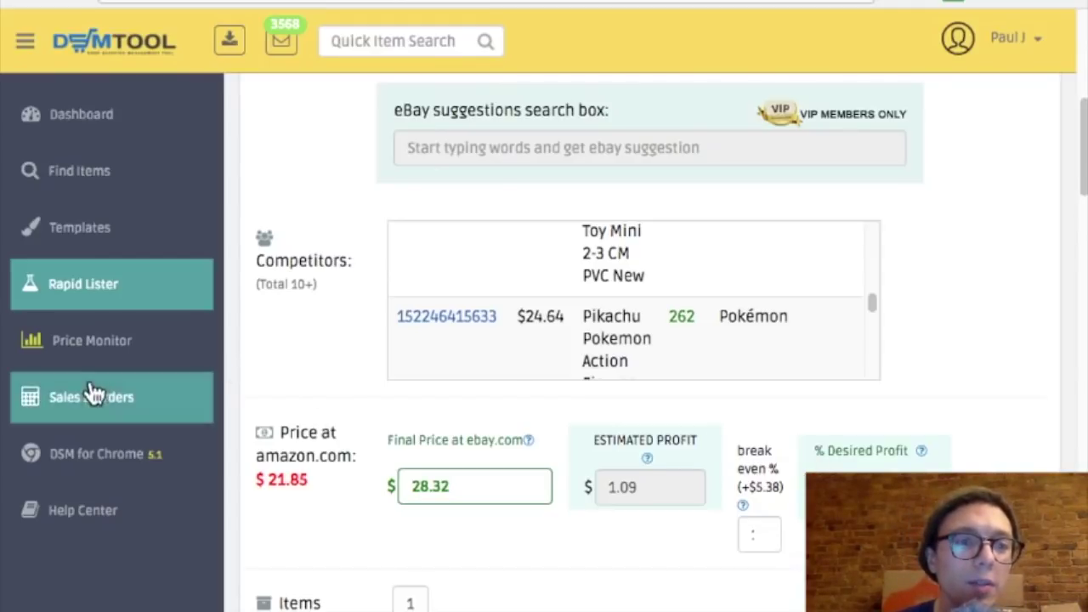
Step: Open the account settings and bring up the time zone choices in the account details
scroll(578, 213, up, 1)
click(1039, 41)
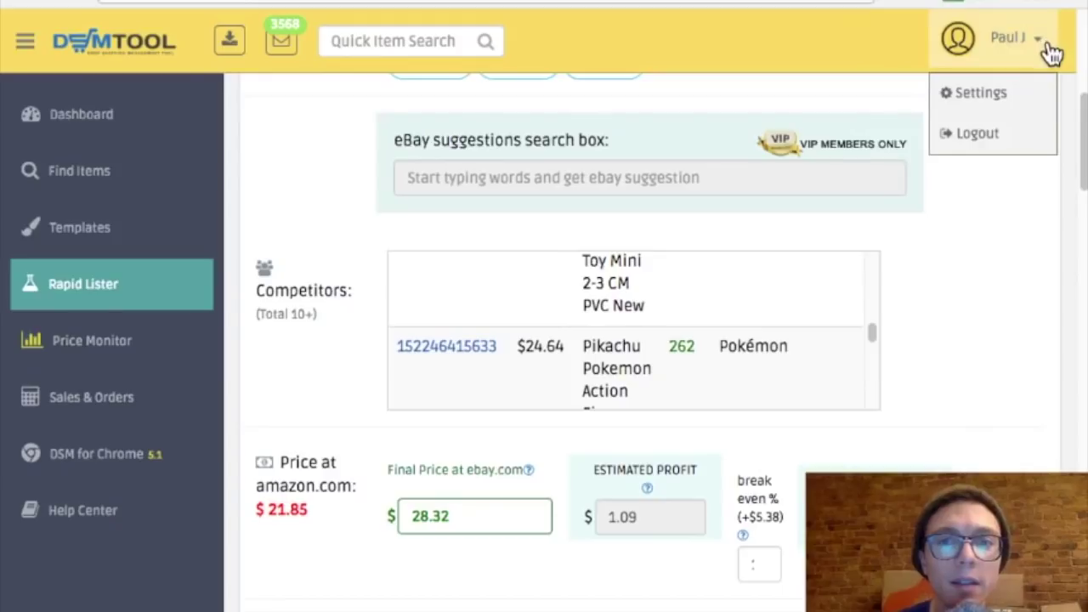
click(1003, 93)
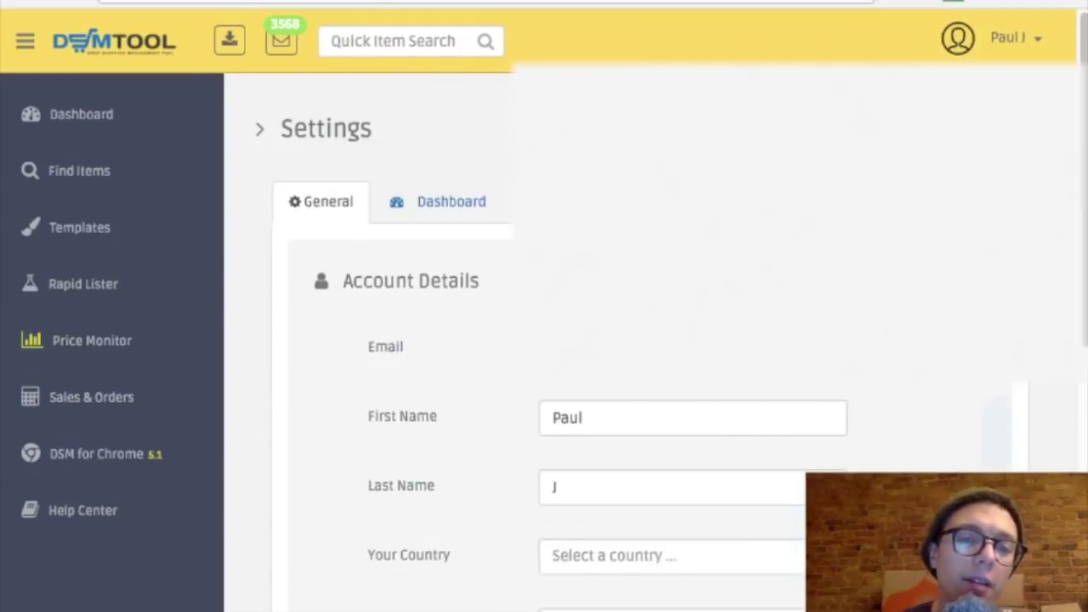
scroll(595, 340, down, 2)
scroll(595, 340, down, 3)
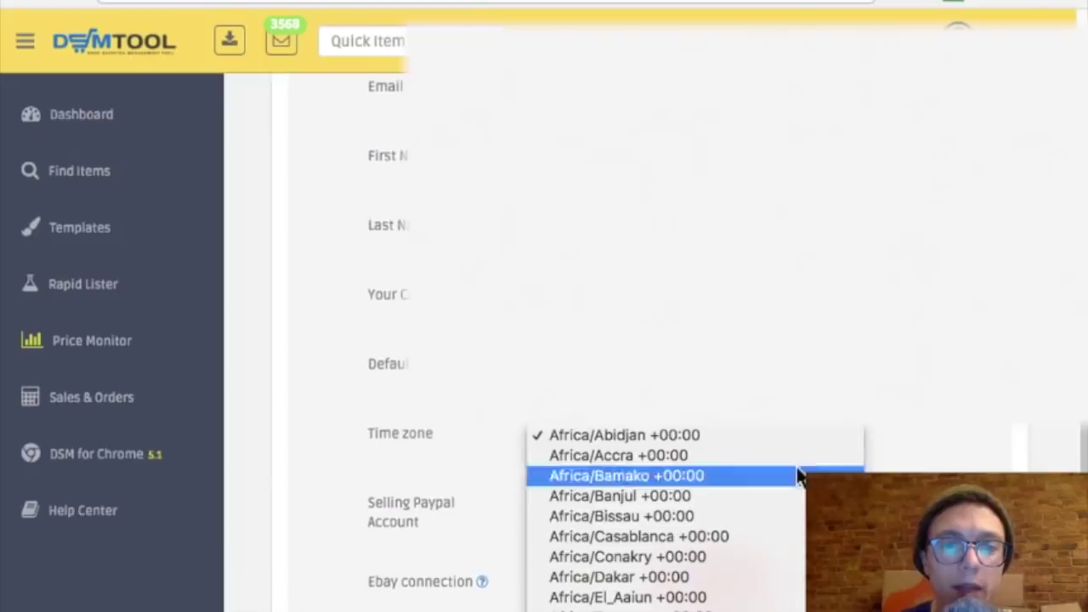
Step: Look through the available time zones for the account
scroll(742, 524, down, 8)
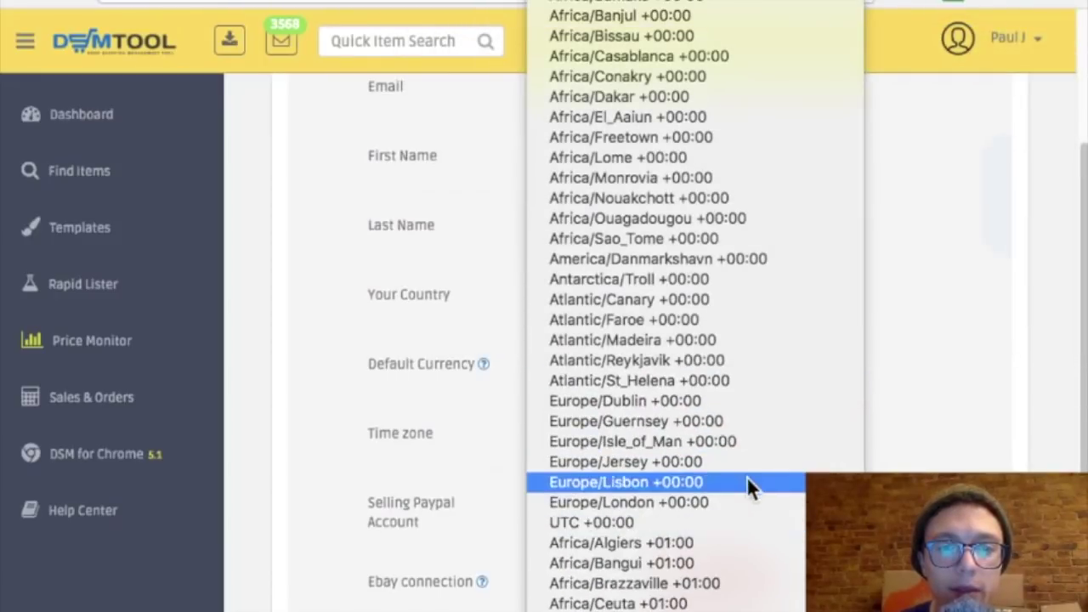
scroll(740, 583, down, 8)
scroll(740, 583, up, 5)
scroll(741, 583, up, 4)
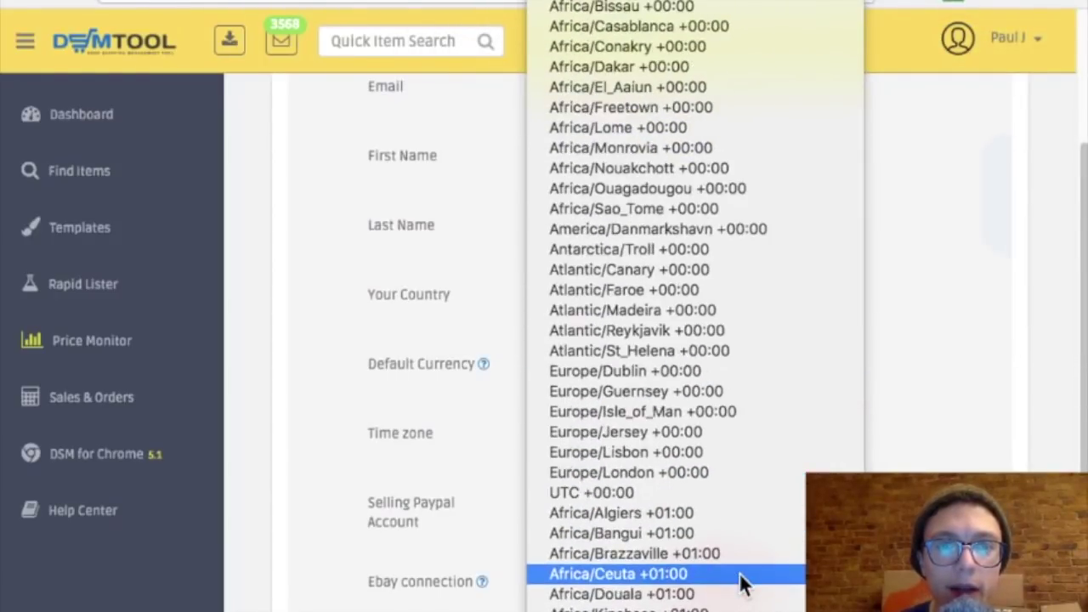
scroll(740, 583, down, 15)
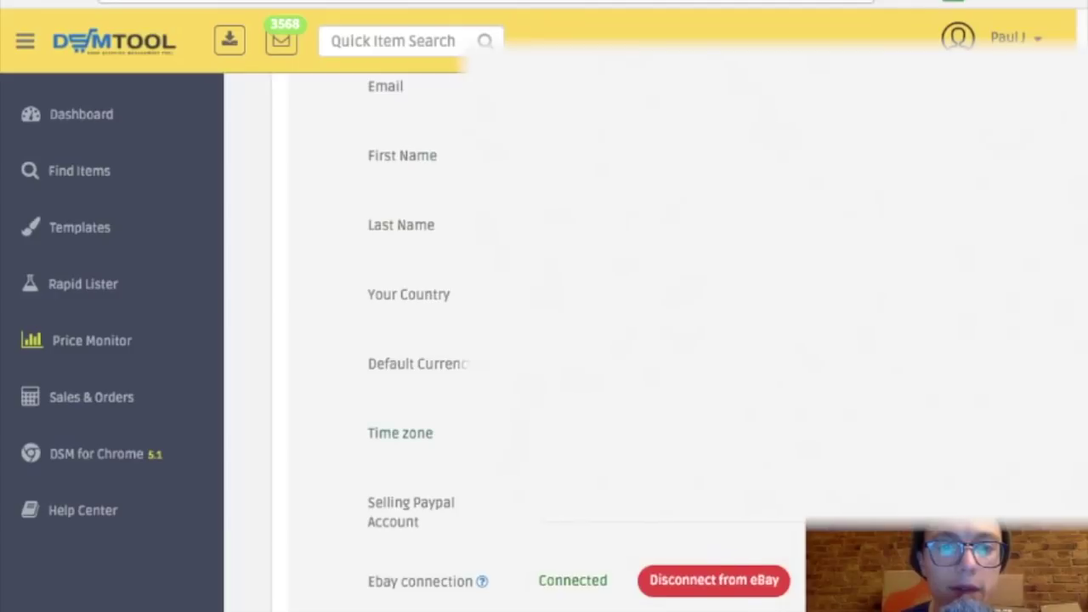
Step: Save the account details with Update at the end of the general settings
scroll(544, 340, down, 3)
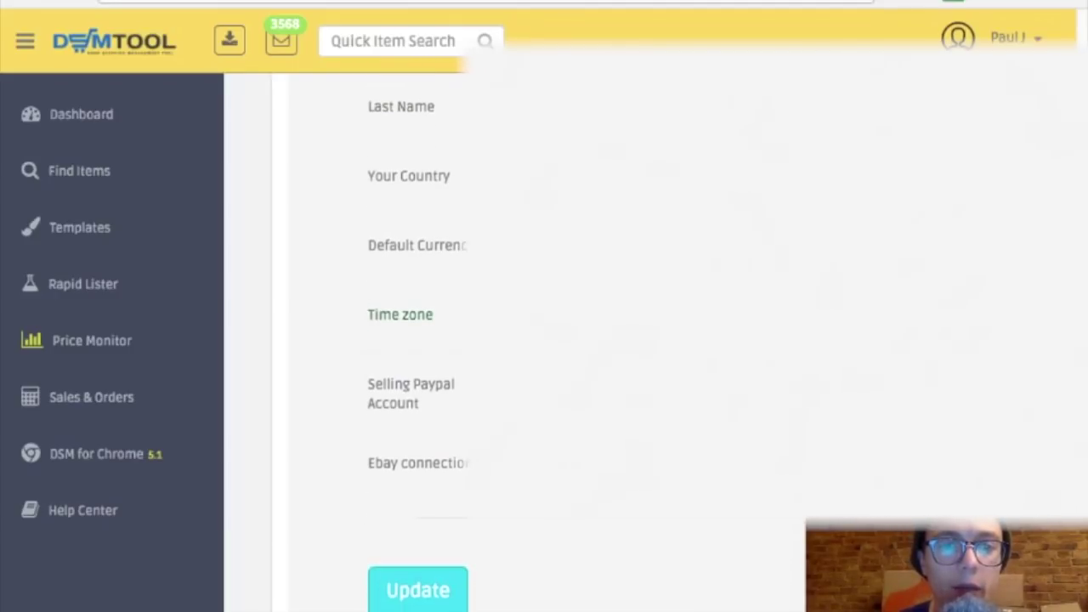
scroll(454, 544, down, 1)
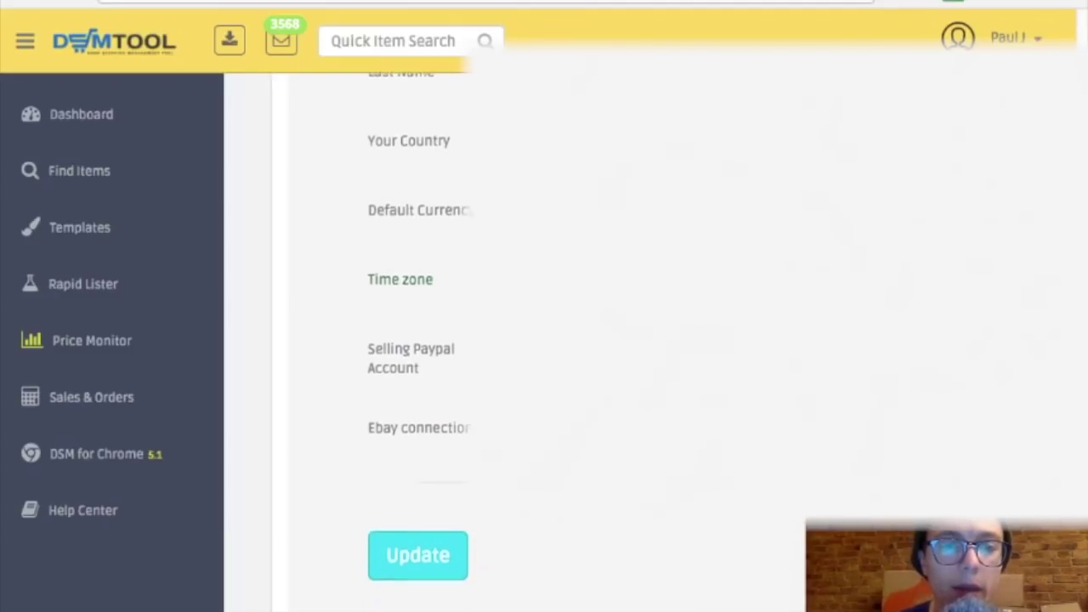
click(460, 550)
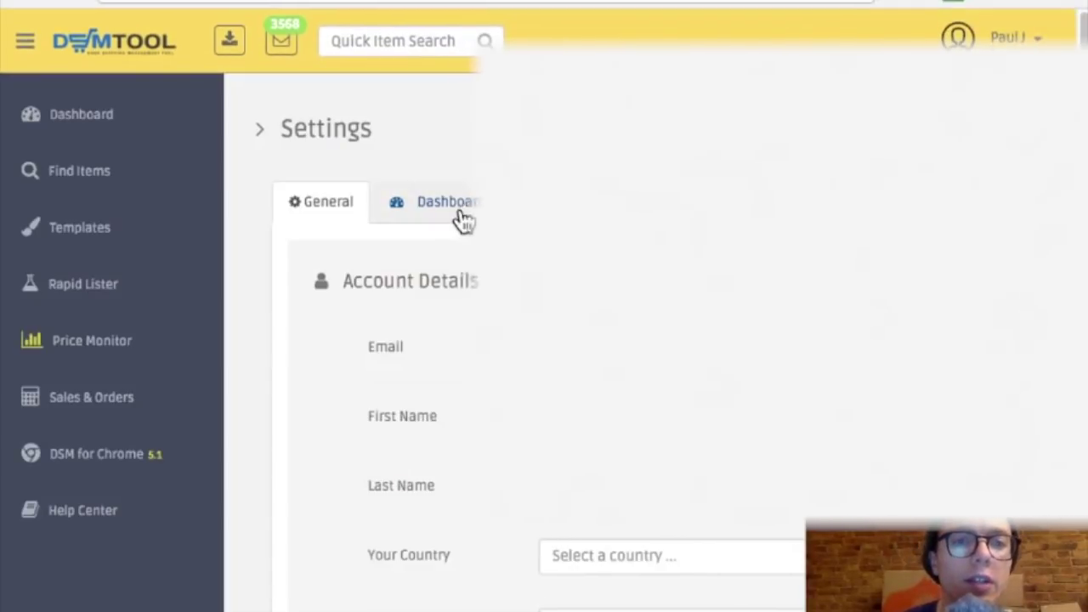
Step: Review the dashboard alert settings for stock, sales, listing views and missing tracking numbers
click(460, 218)
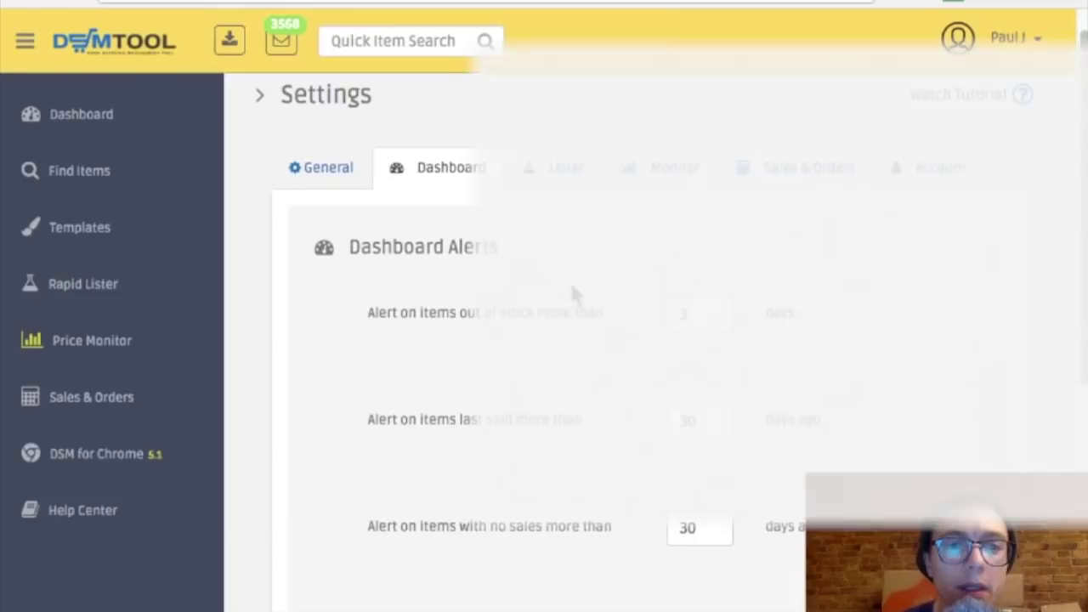
drag(422, 311, 583, 310)
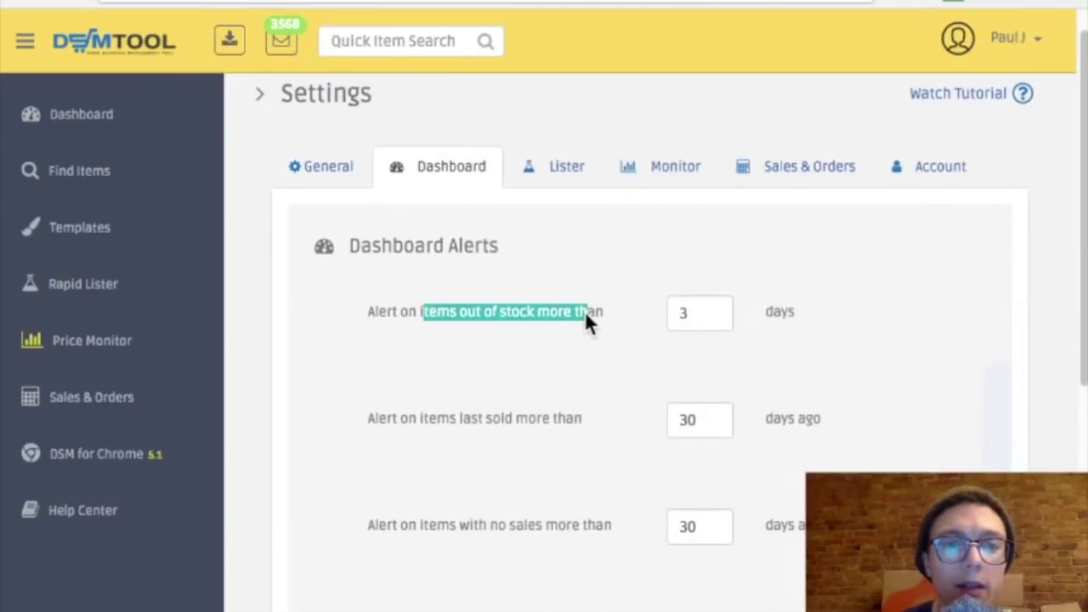
click(582, 312)
drag(431, 311, 533, 313)
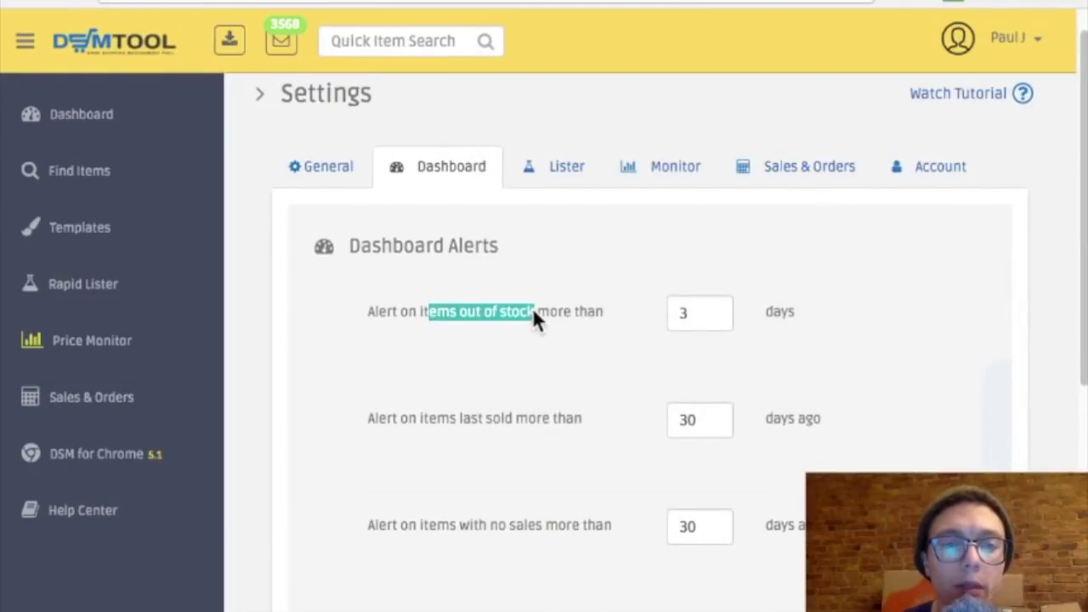
click(533, 313)
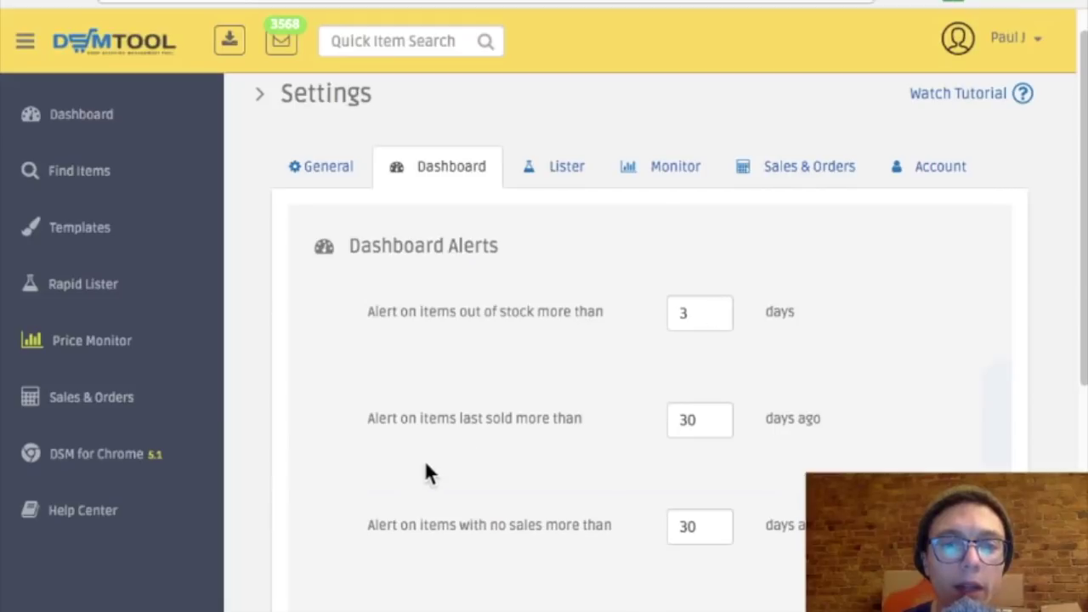
scroll(426, 466, down, 1)
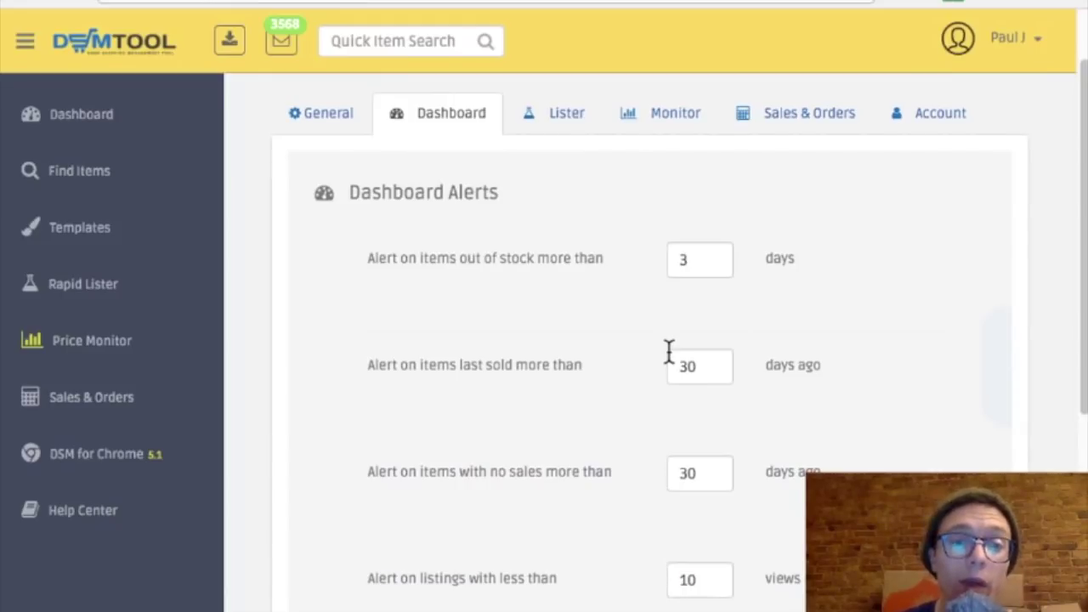
scroll(668, 362, down, 3)
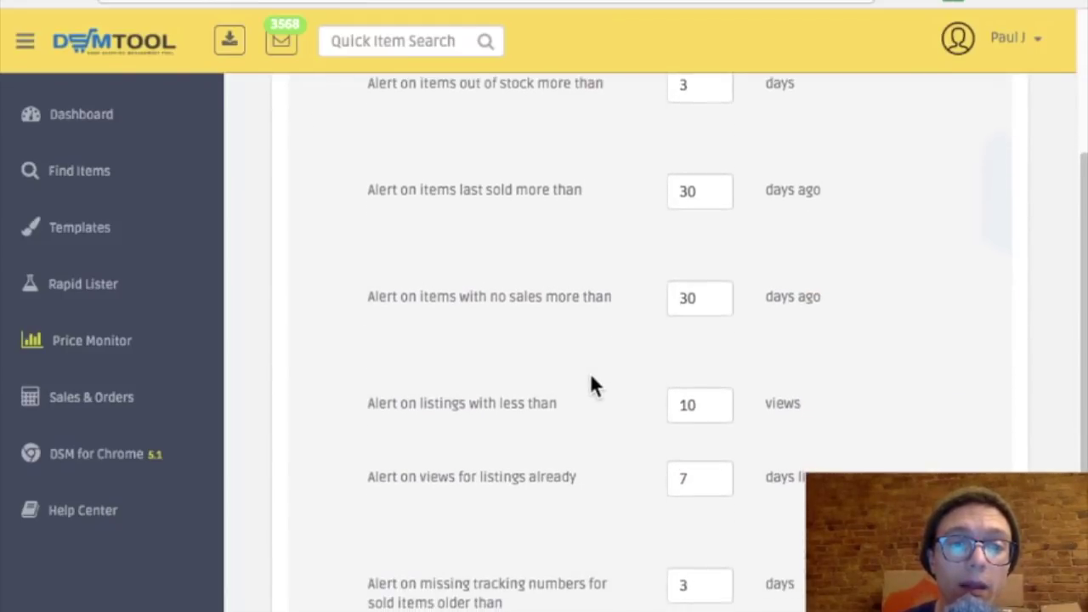
scroll(593, 378, down, 1)
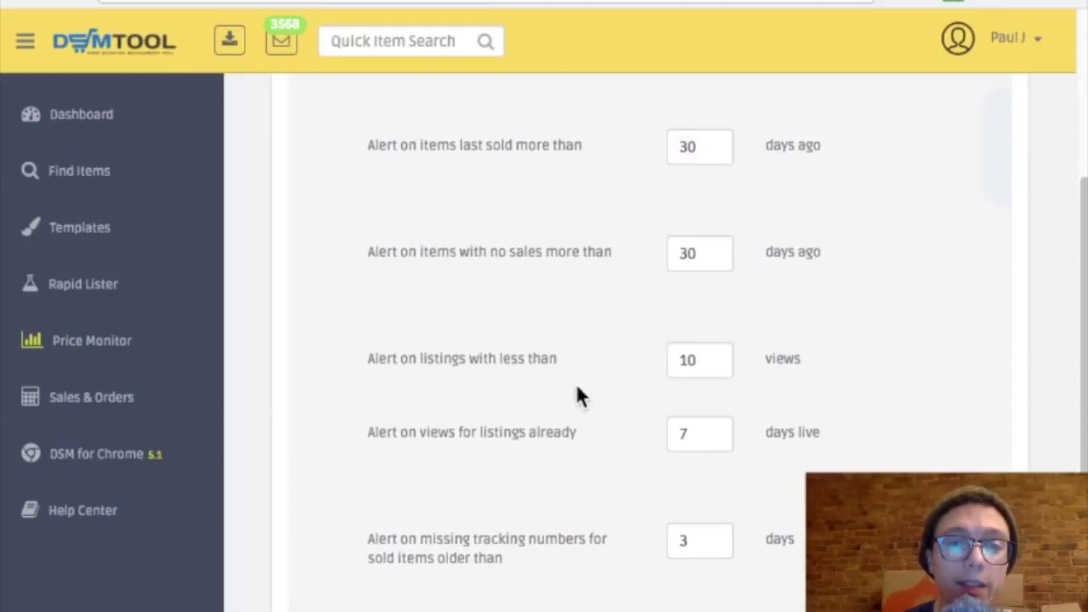
scroll(578, 391, down, 3)
scroll(579, 393, up, 8)
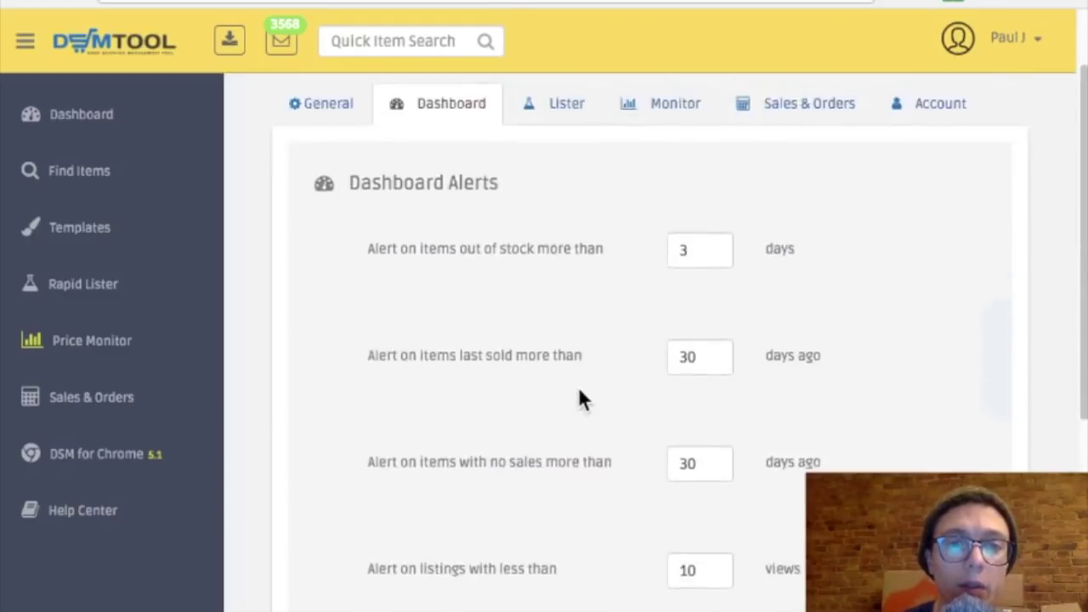
scroll(578, 395, up, 2)
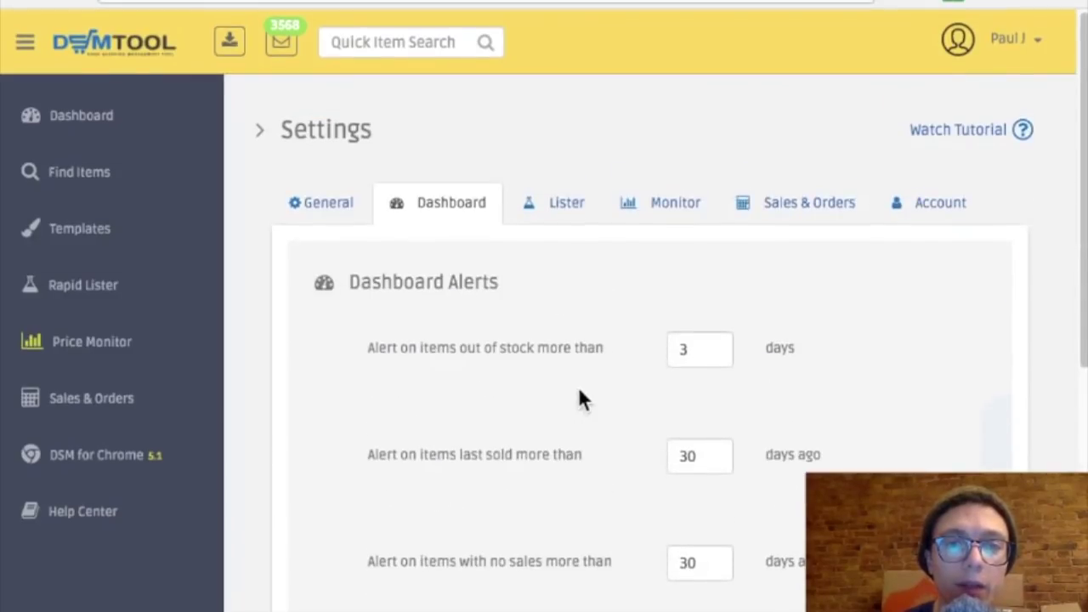
Step: Set the default target to ebay.com in the Rapid Lister settings
click(568, 221)
scroll(561, 285, down, 1)
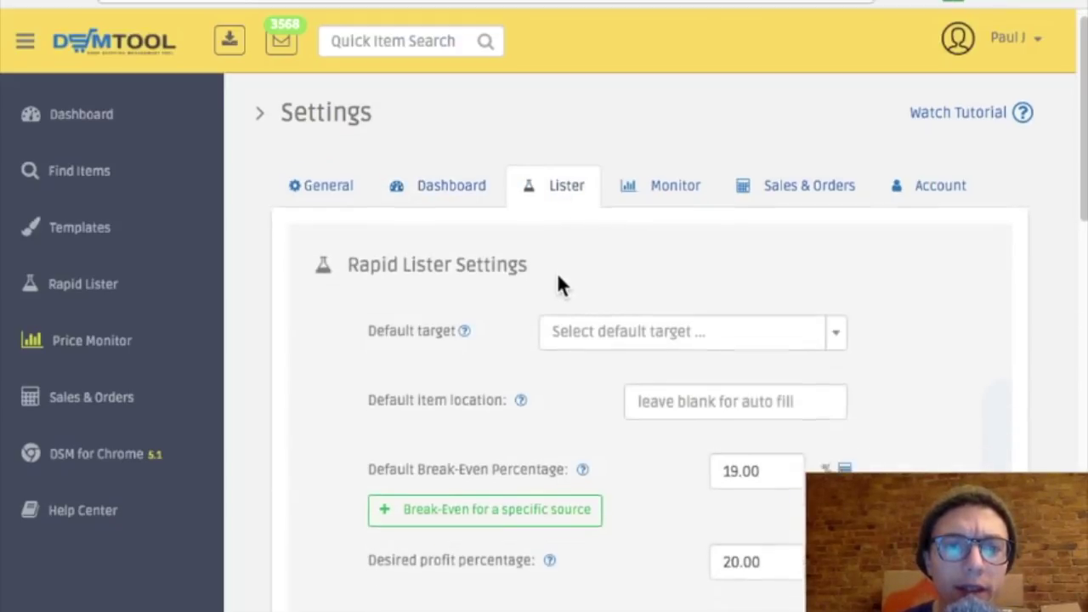
click(836, 311)
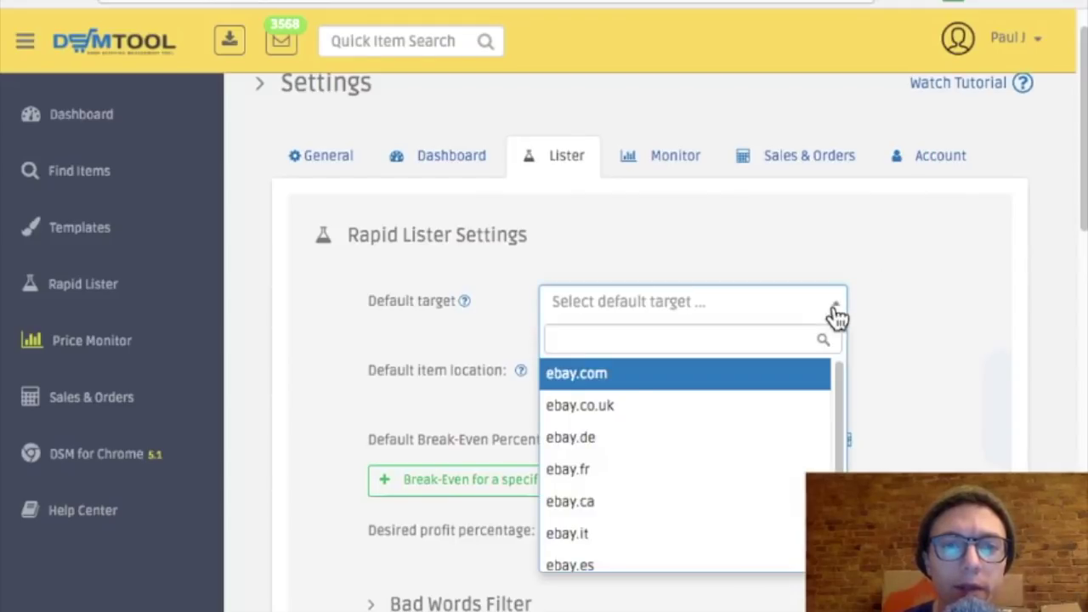
click(717, 376)
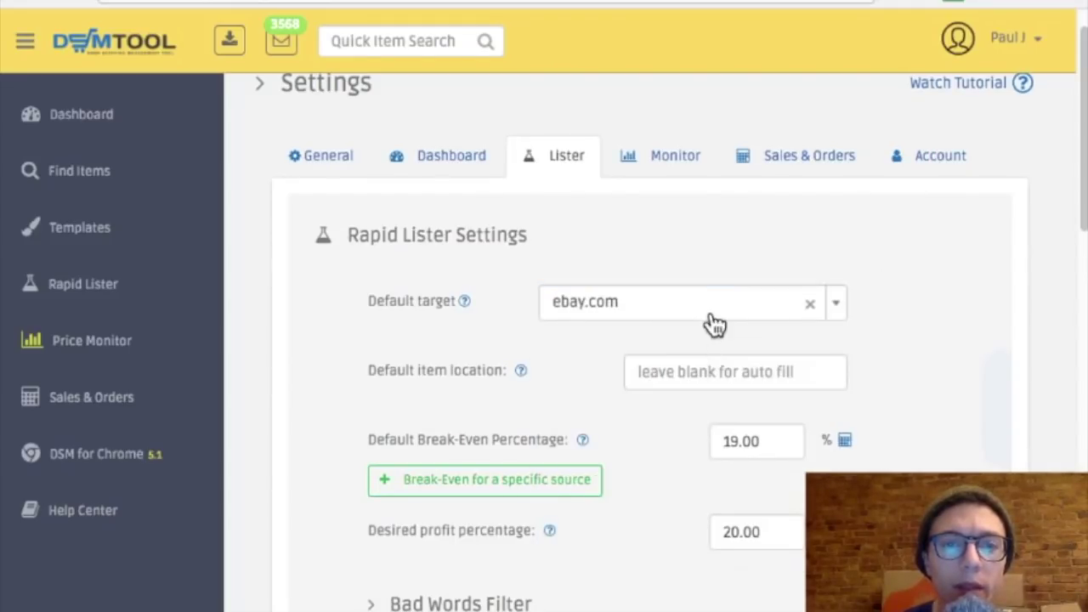
click(838, 310)
click(840, 311)
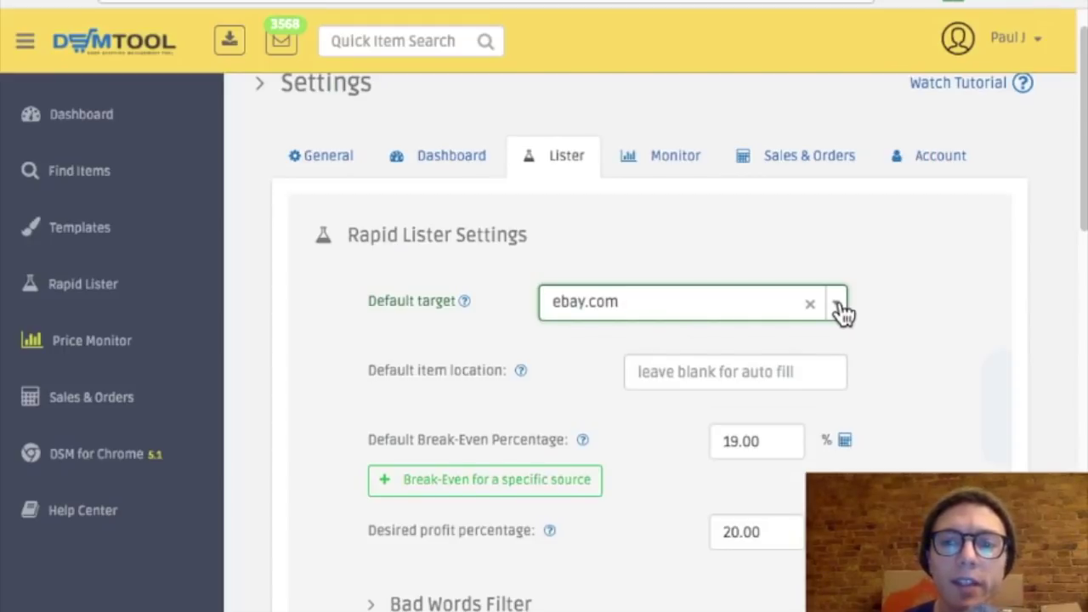
Step: Set the default item location to New York, New York
click(799, 374)
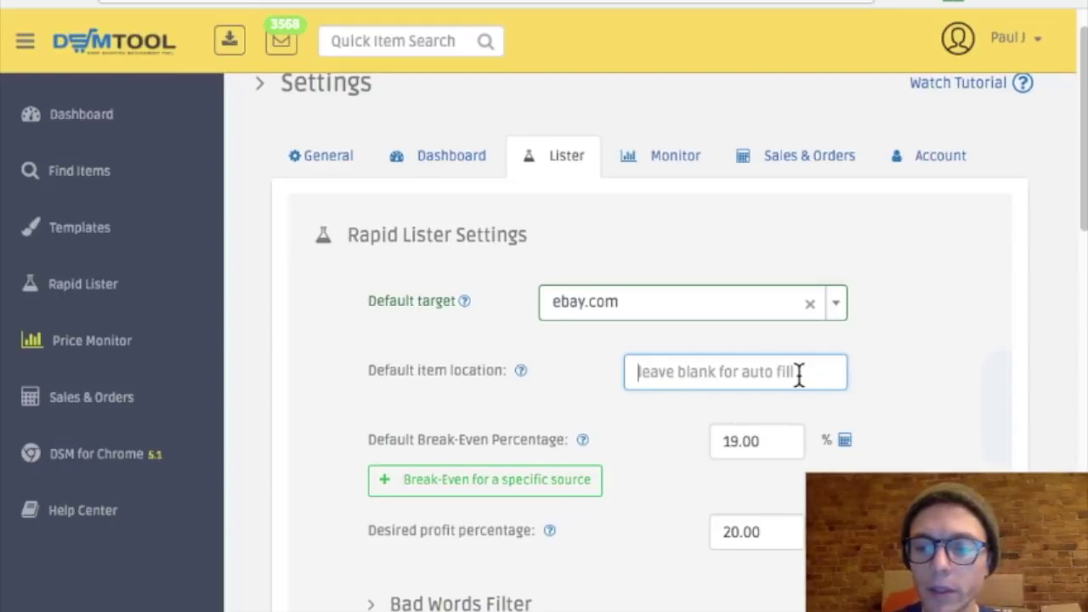
text(N)
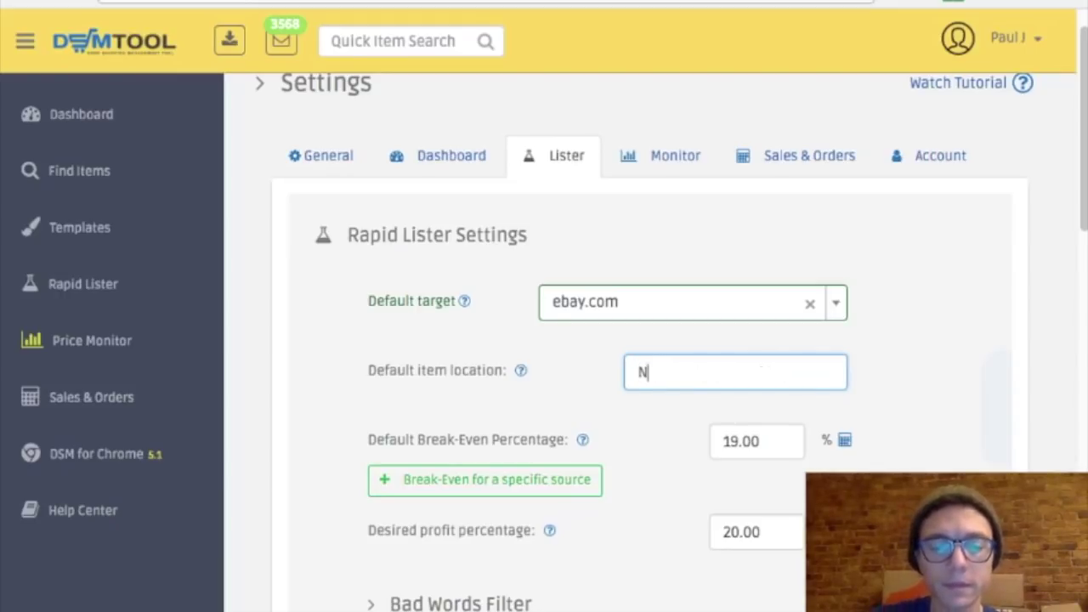
text(ew York, )
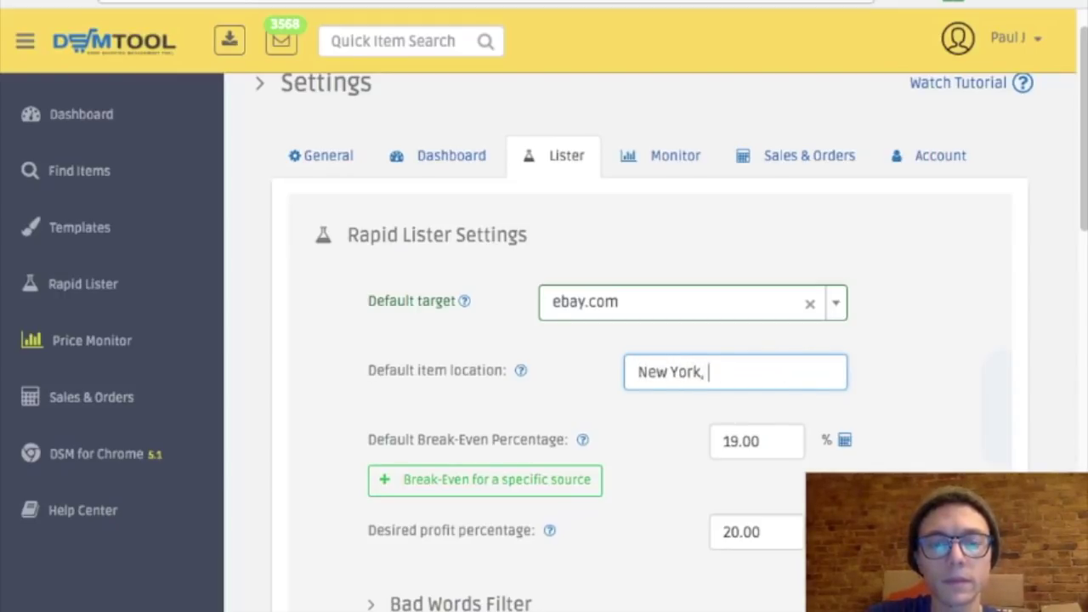
text(New York)
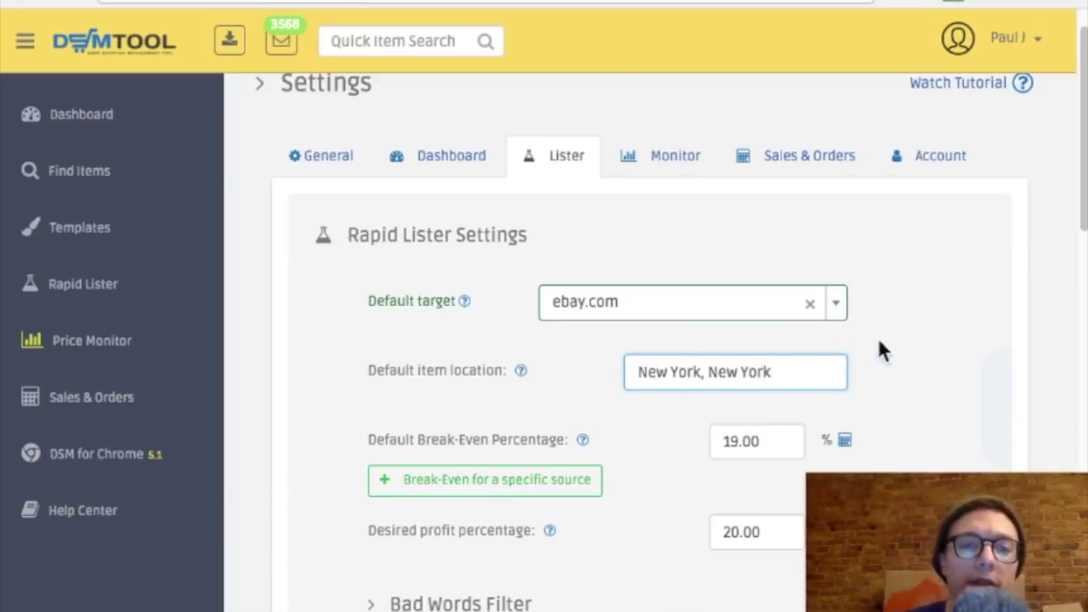
Step: Read the help on the break-even and desired profit percentages, and set the desired profit percentage to 8
scroll(906, 462, down, 2)
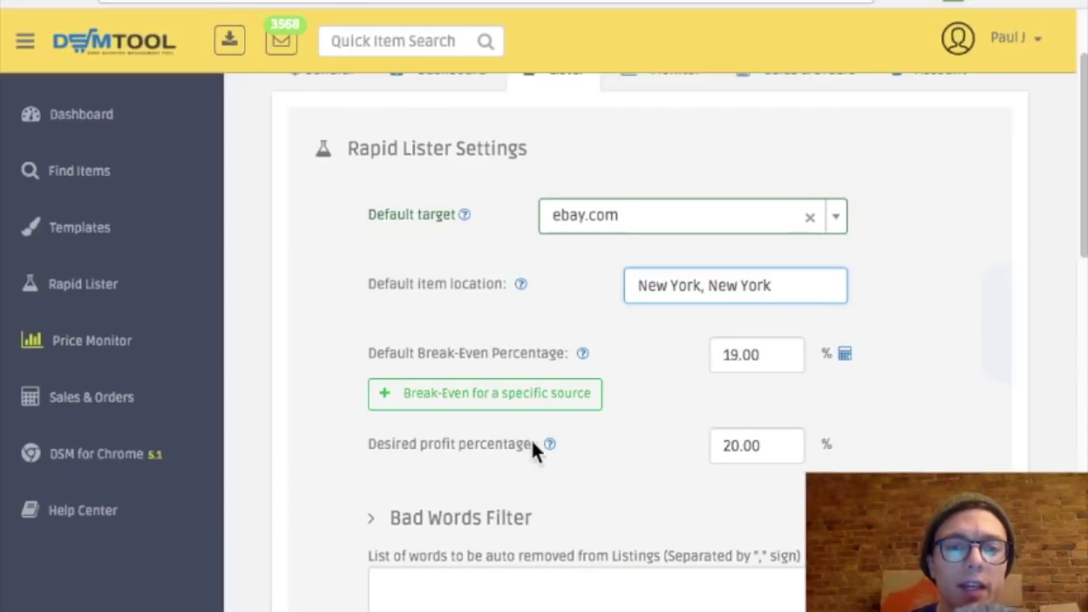
mouse_move(584, 357)
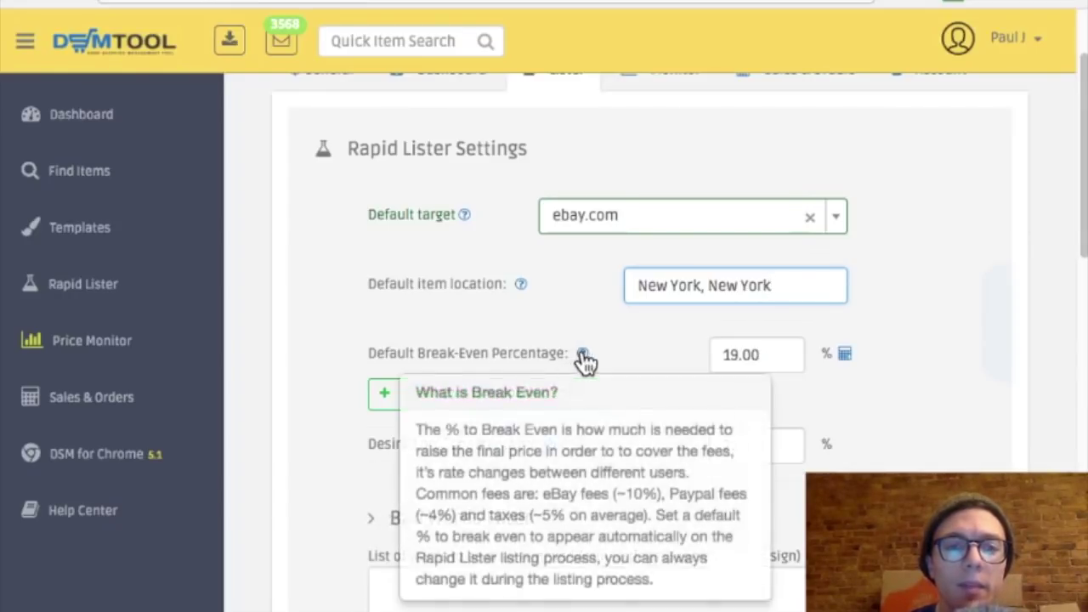
mouse_move(549, 443)
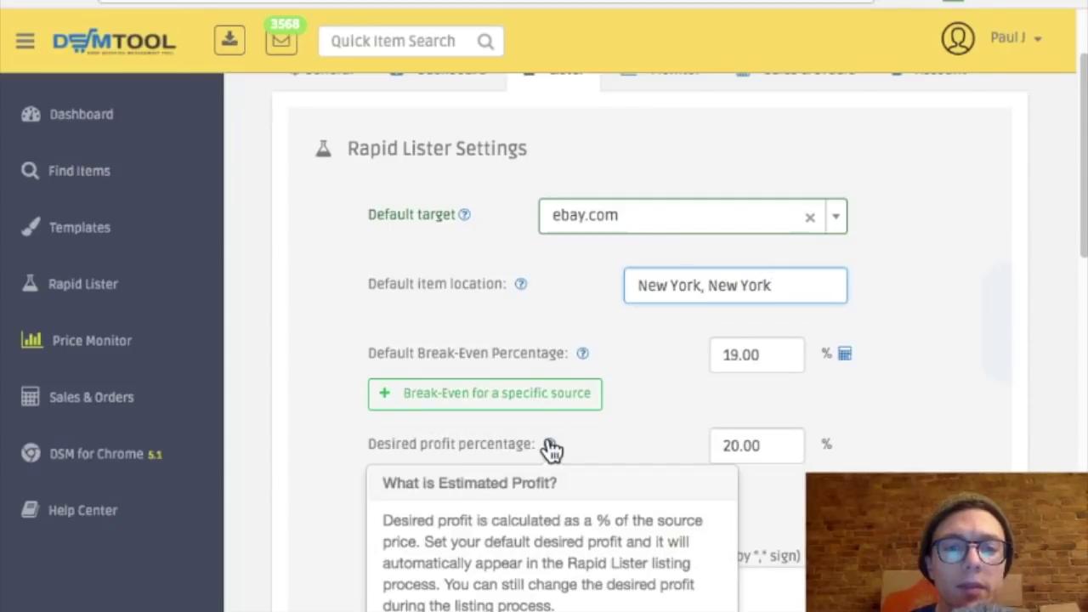
double_click(772, 445)
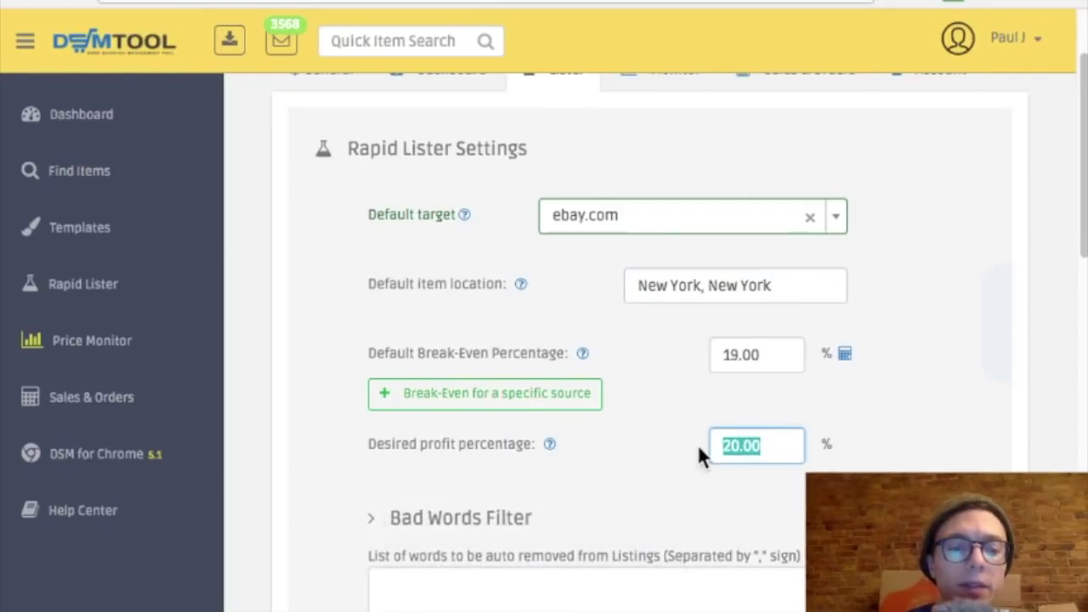
text(8)
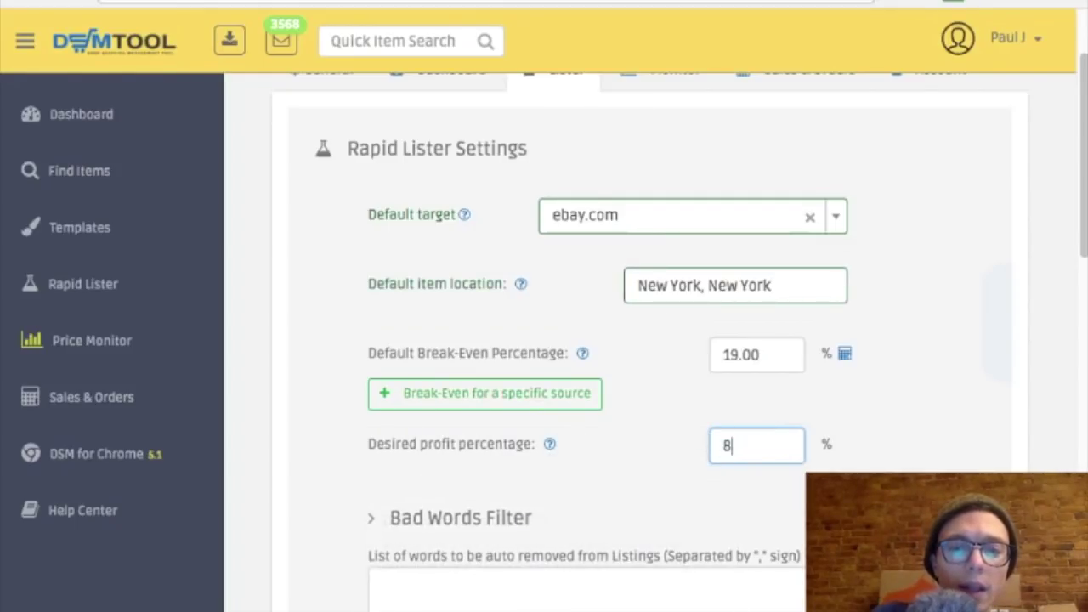
Step: Examine the lister's bad words filter, VeRO blocking, item specifics auto-filling, default item specifics and brand logo options
scroll(646, 340, down, 3)
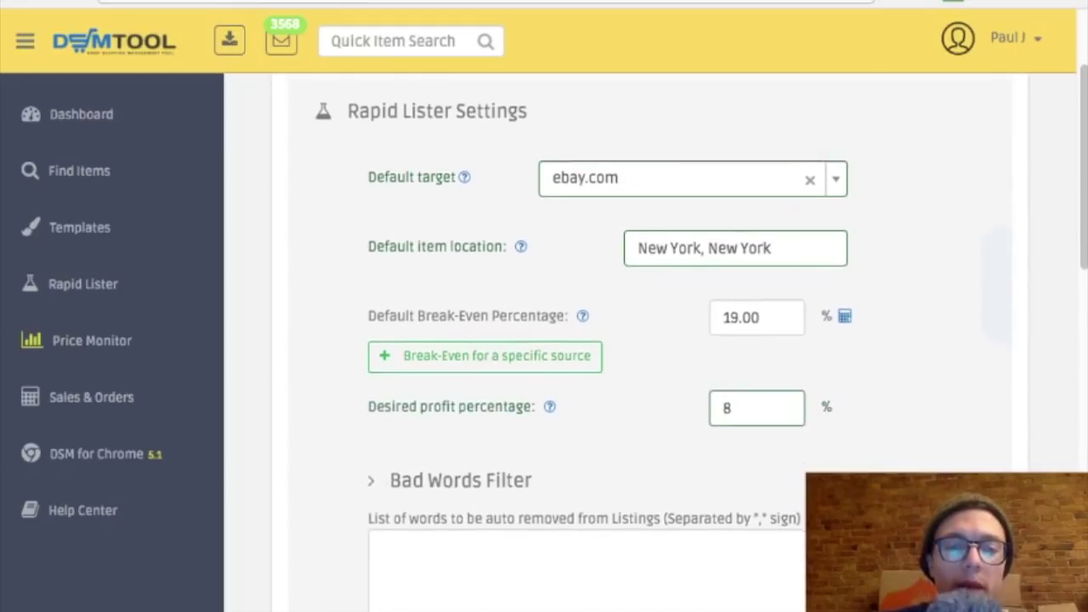
scroll(453, 478, down, 3)
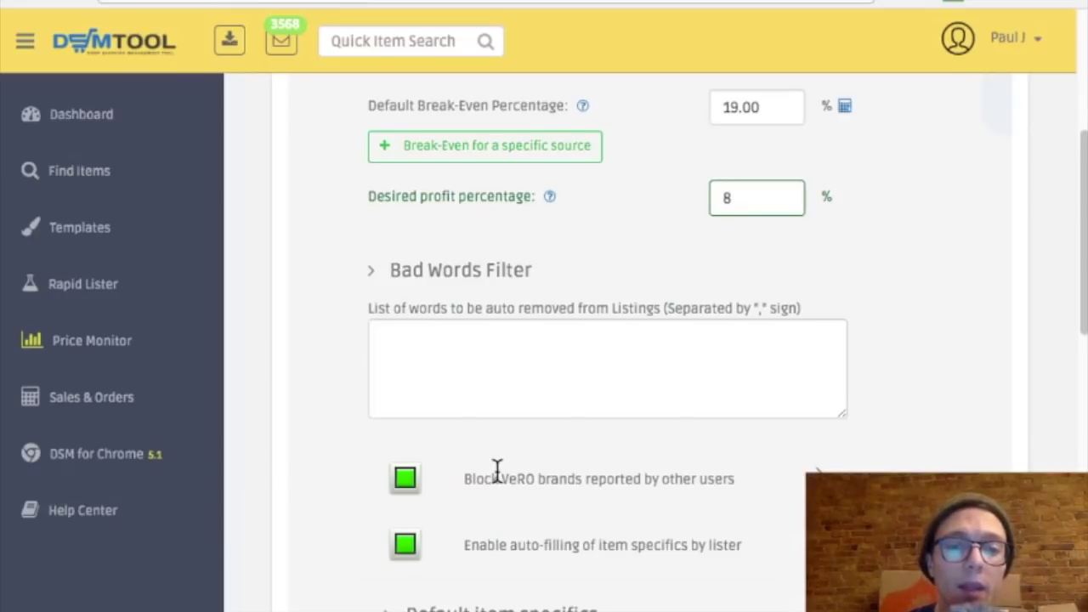
scroll(498, 476, down, 1)
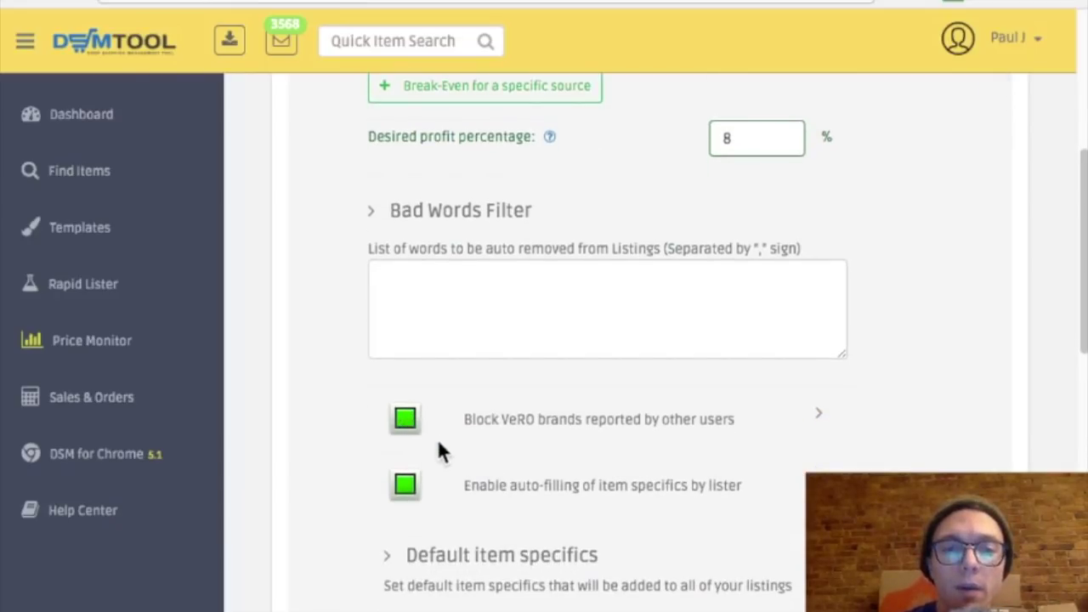
scroll(437, 442, down, 1)
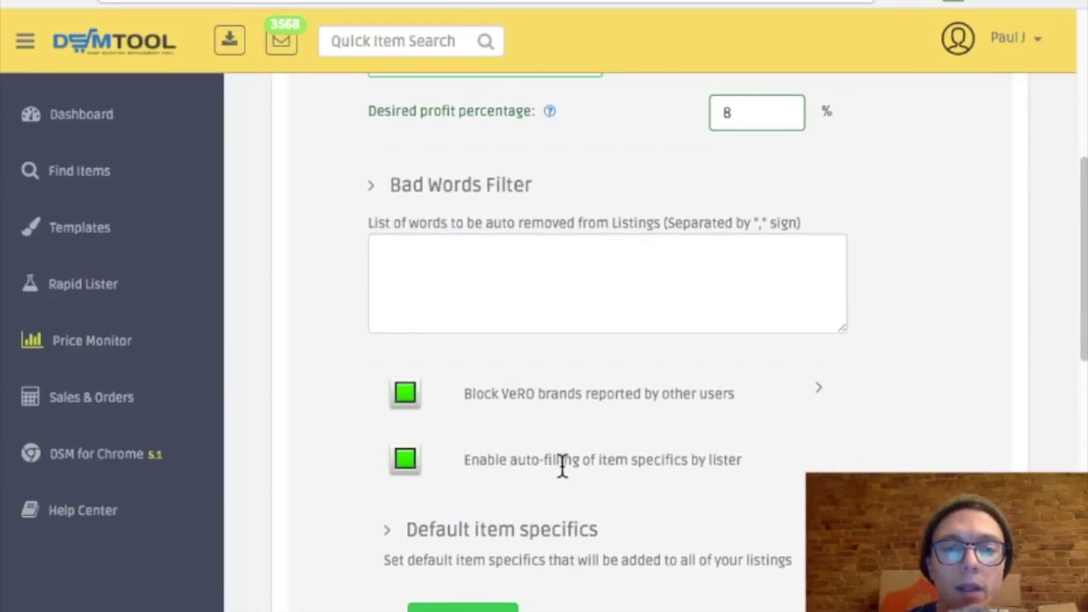
drag(561, 468, 666, 471)
click(666, 472)
scroll(502, 438, down, 2)
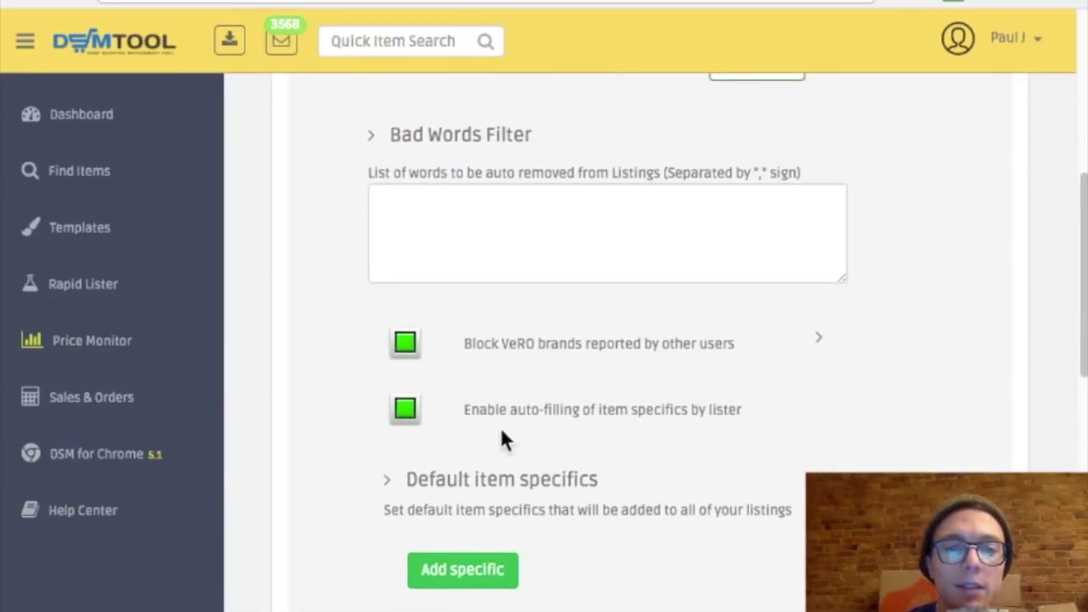
scroll(519, 438, down, 5)
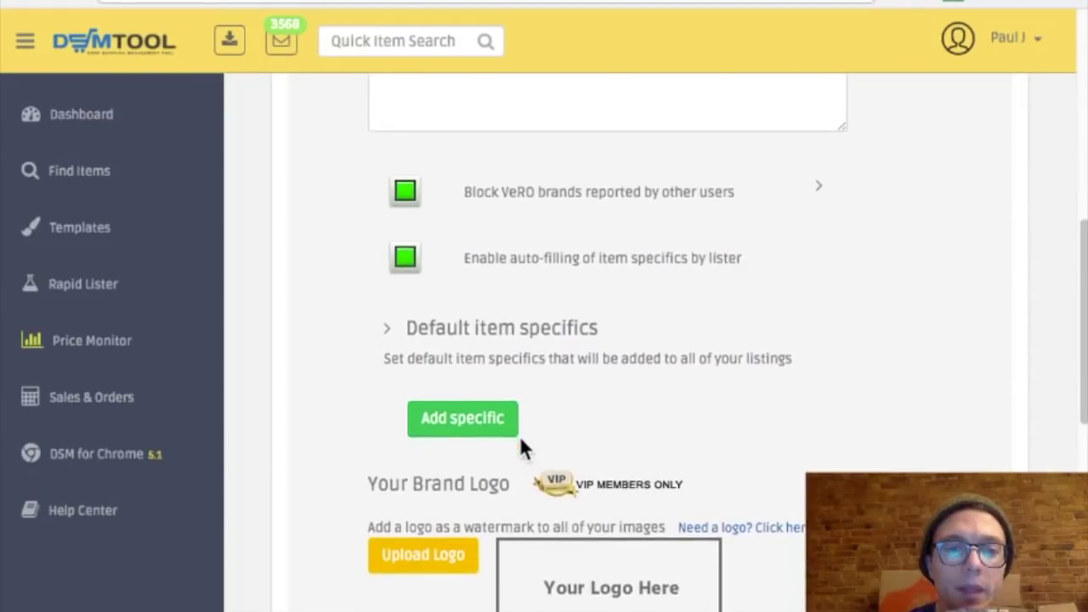
scroll(520, 440, down, 2)
scroll(450, 571, down, 4)
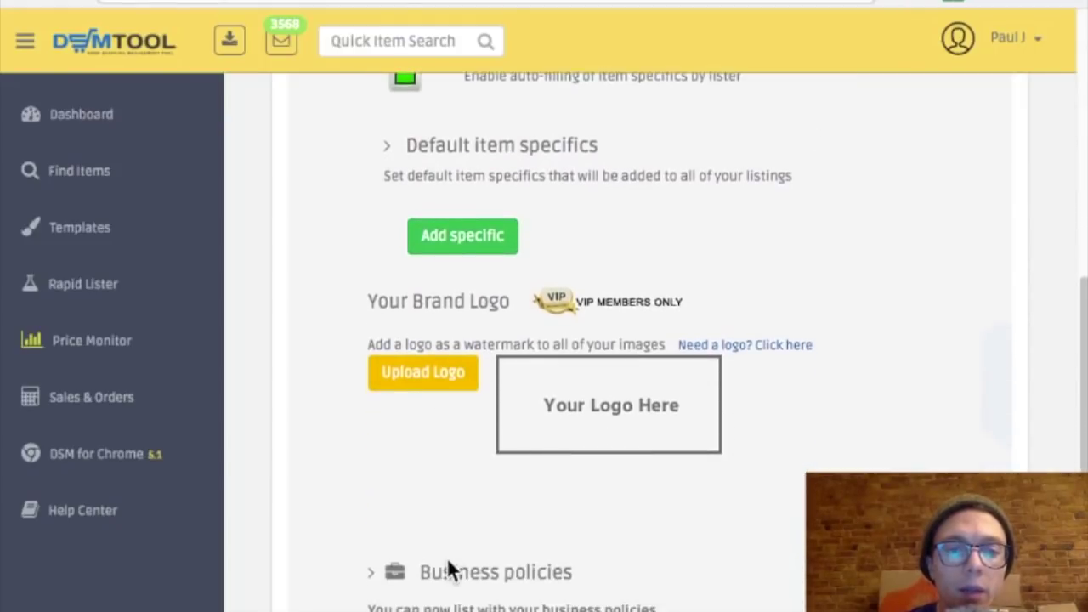
Step: Look through the default payment policy choices under Business policies, keeping (ebay.com) Primary Copy
scroll(448, 563, down, 4)
scroll(323, 578, down, 6)
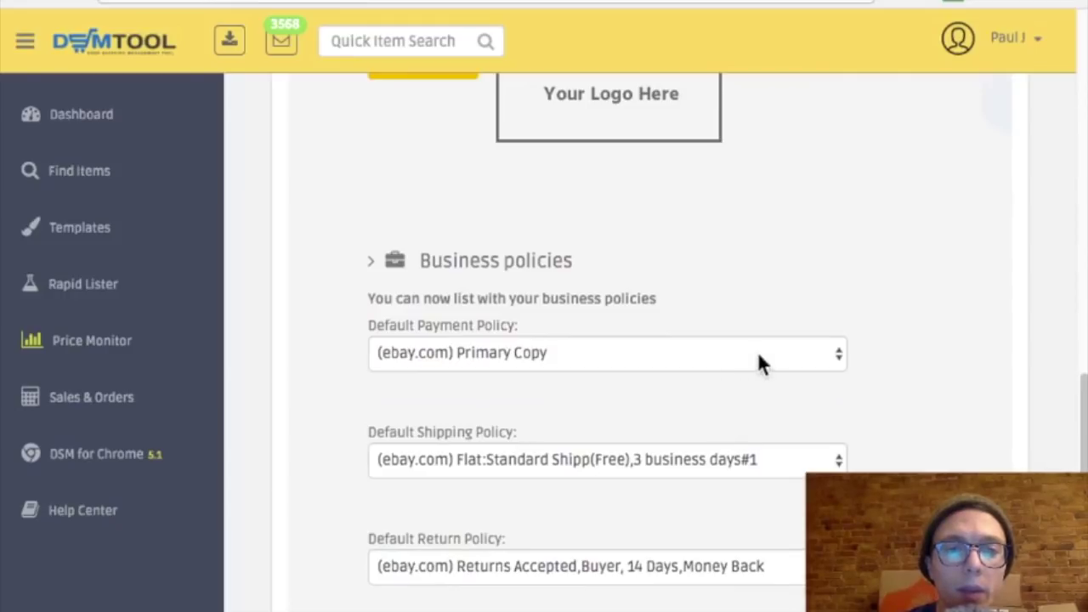
scroll(792, 366, down, 1)
click(845, 319)
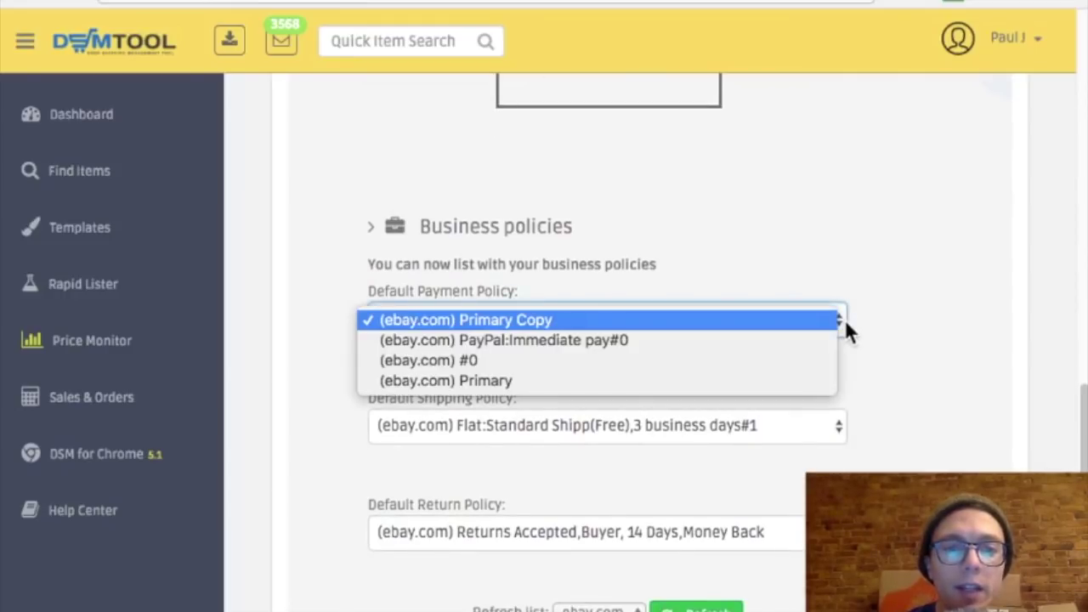
click(845, 320)
scroll(895, 431, down, 1)
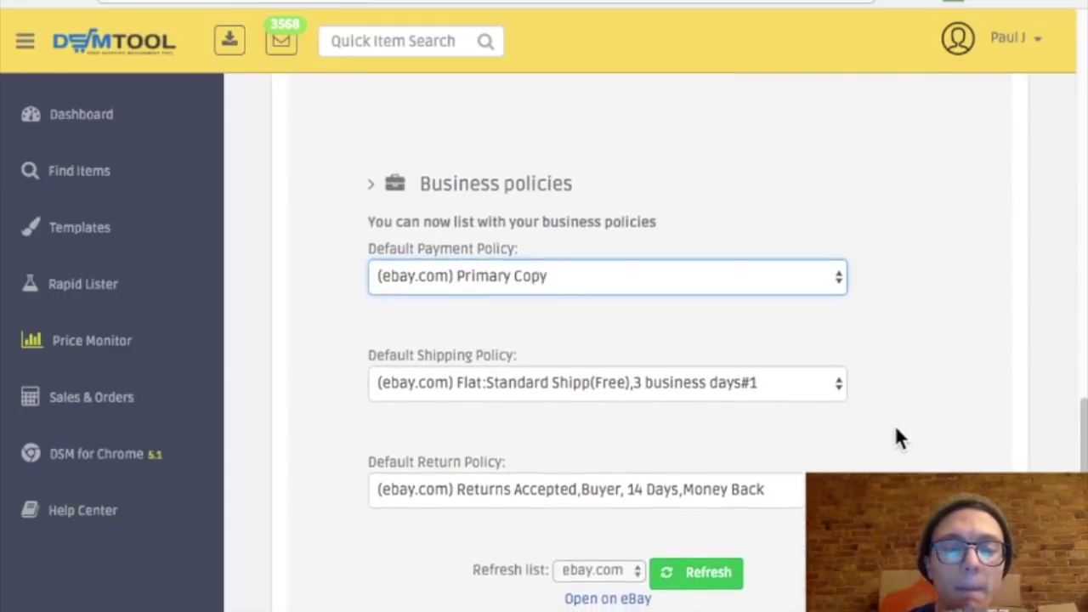
Step: Set the default return policy to (ebay.com) Returns Accepted,Buyer,30 Days,Money Back and save the lister settings
scroll(895, 431, up, 2)
scroll(895, 431, up, 2)
scroll(895, 431, down, 3)
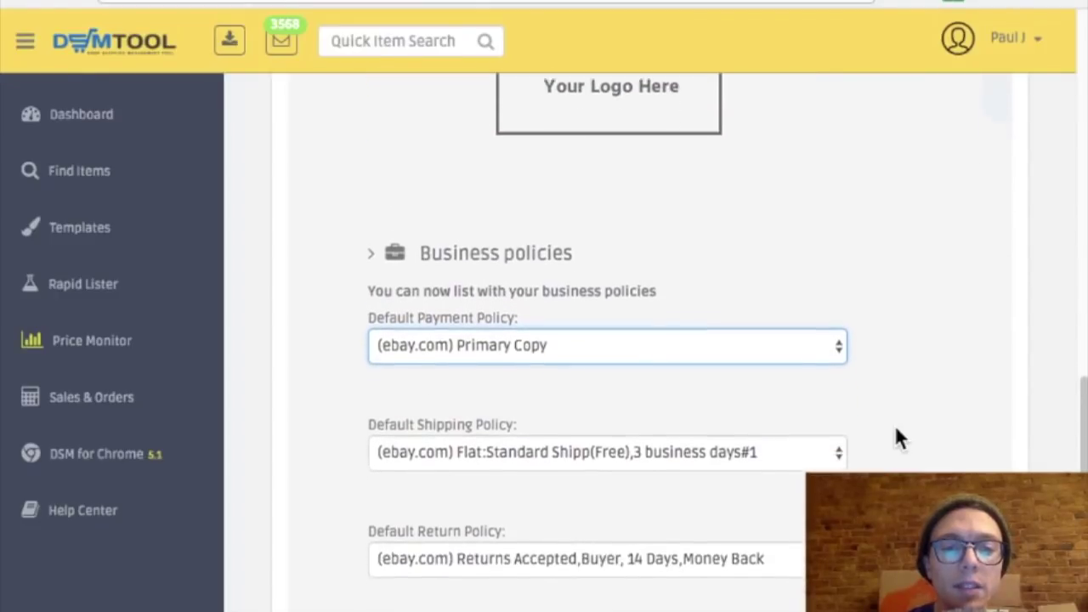
scroll(895, 427, down, 1)
right_click(895, 428)
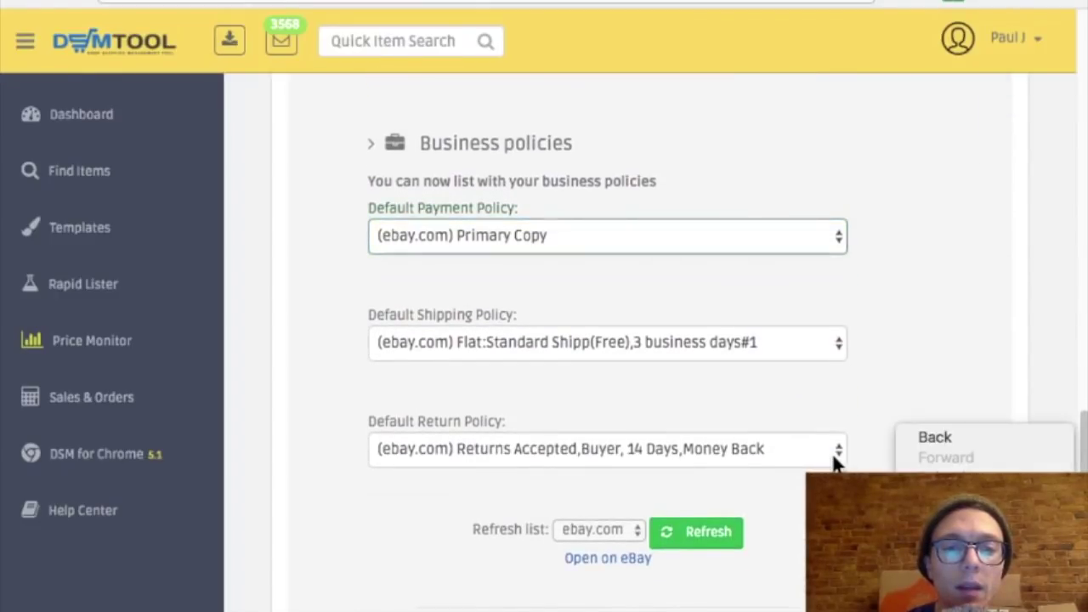
click(836, 460)
click(833, 460)
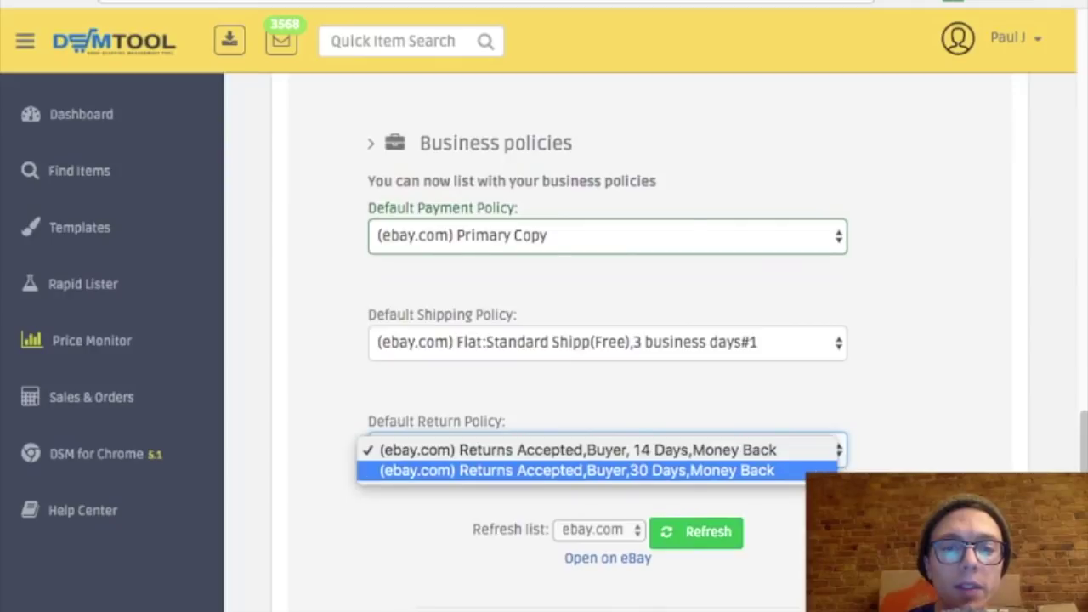
click(835, 468)
scroll(897, 454, down, 1)
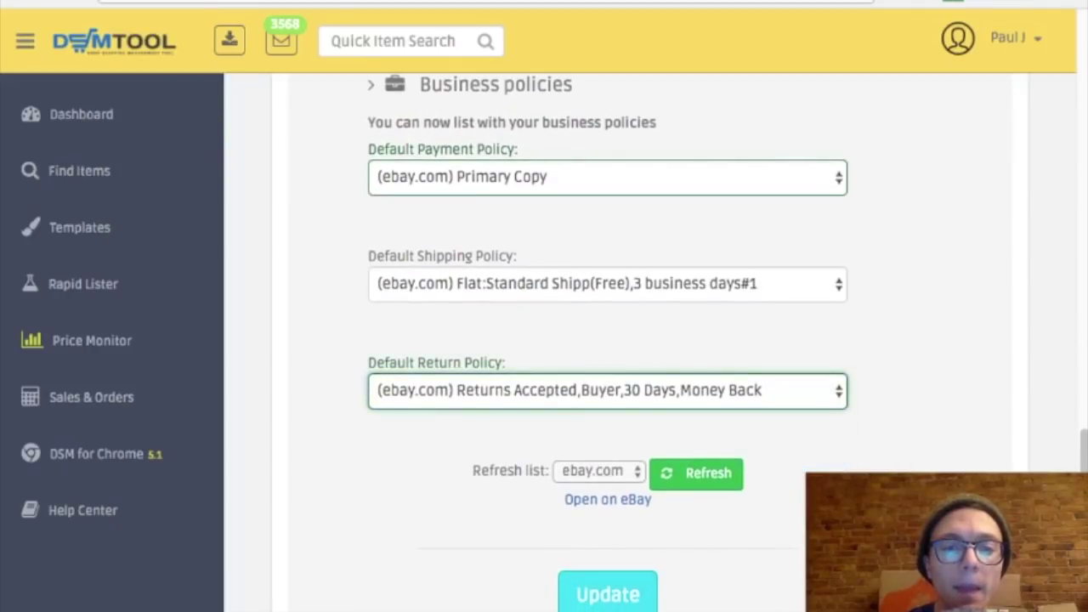
click(629, 595)
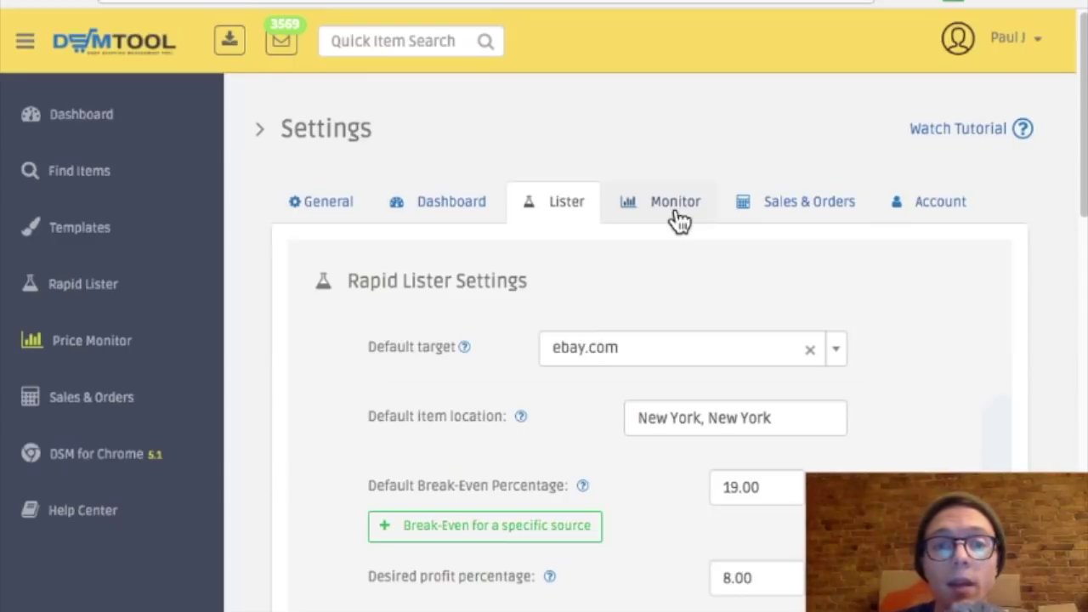
Step: Read the protection mode explanation in the price monitor settings and look through its actions, keeping Change Target Quantity to 0
click(677, 213)
scroll(773, 331, down, 1)
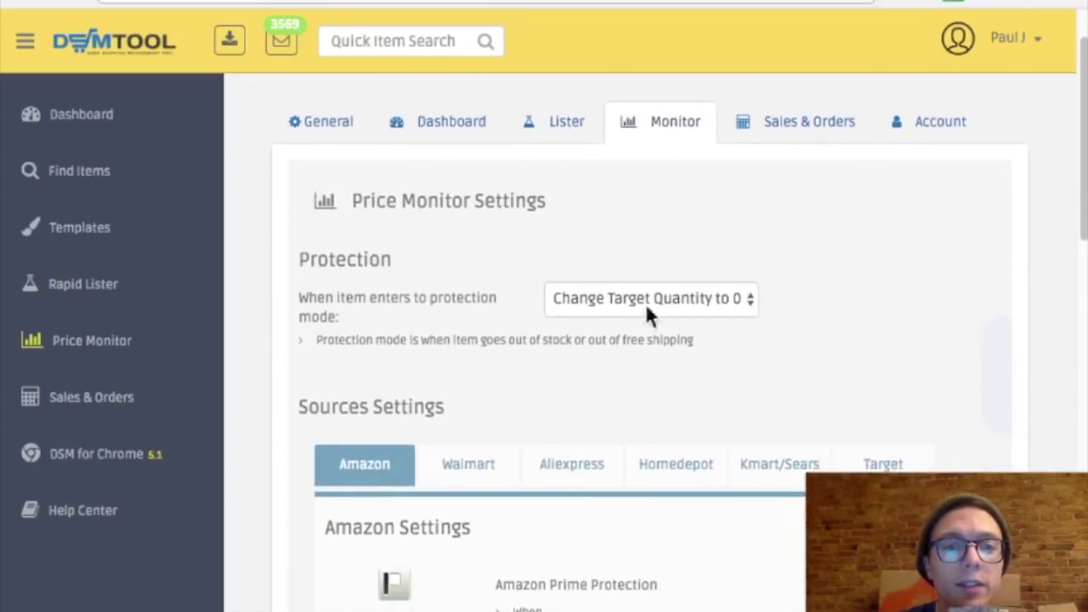
drag(382, 295, 408, 314)
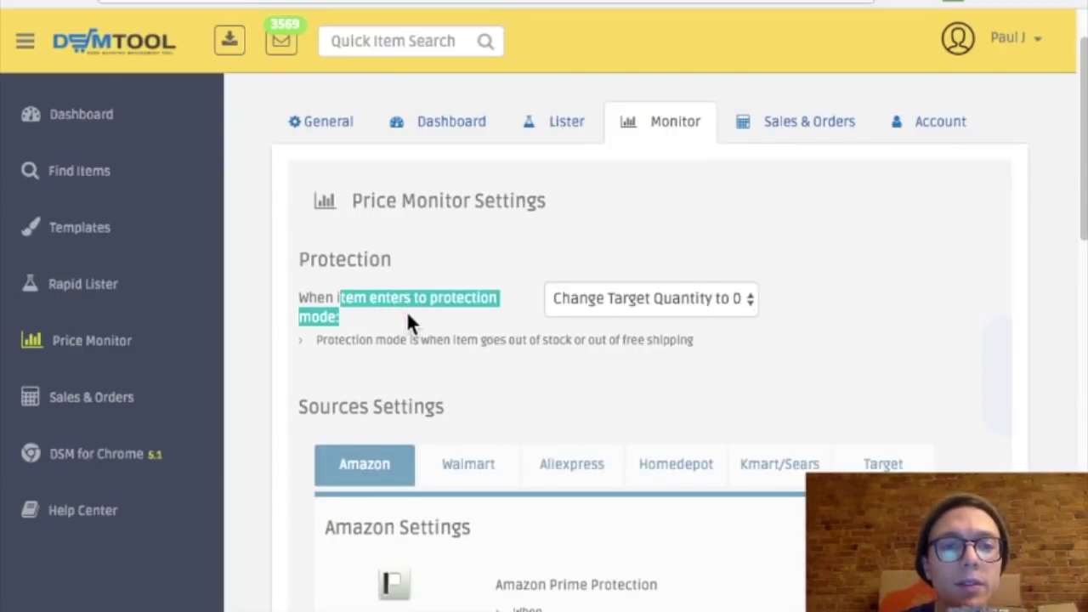
click(407, 313)
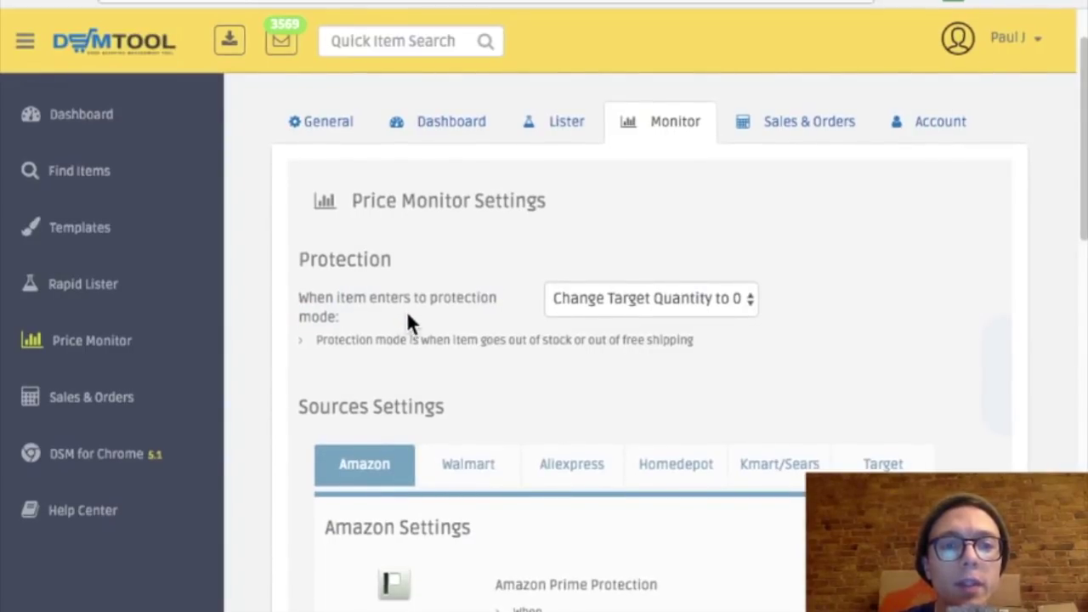
scroll(408, 316, down, 1)
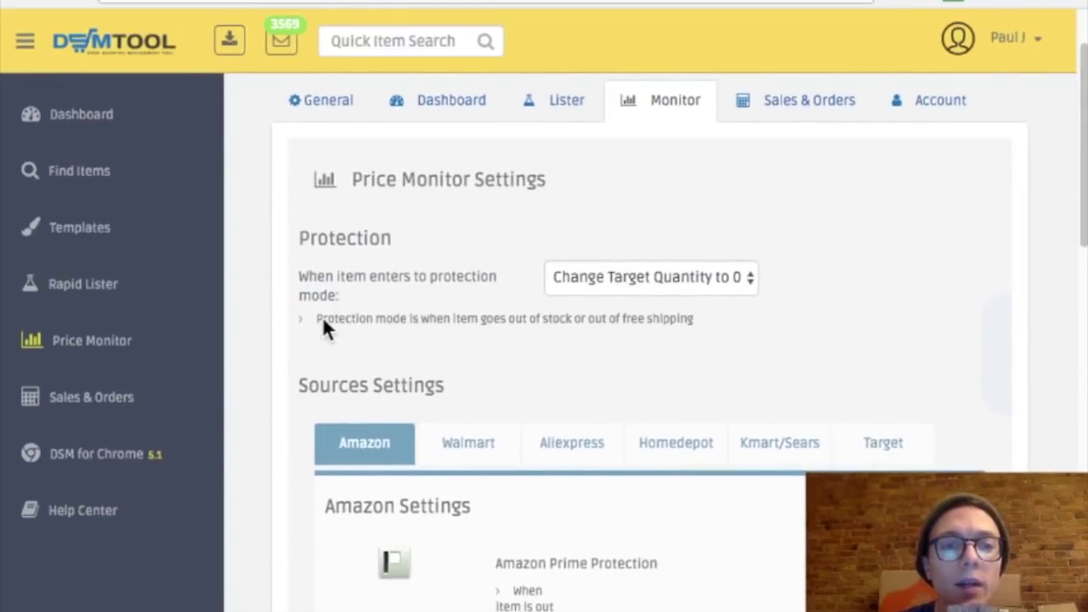
drag(323, 319, 570, 330)
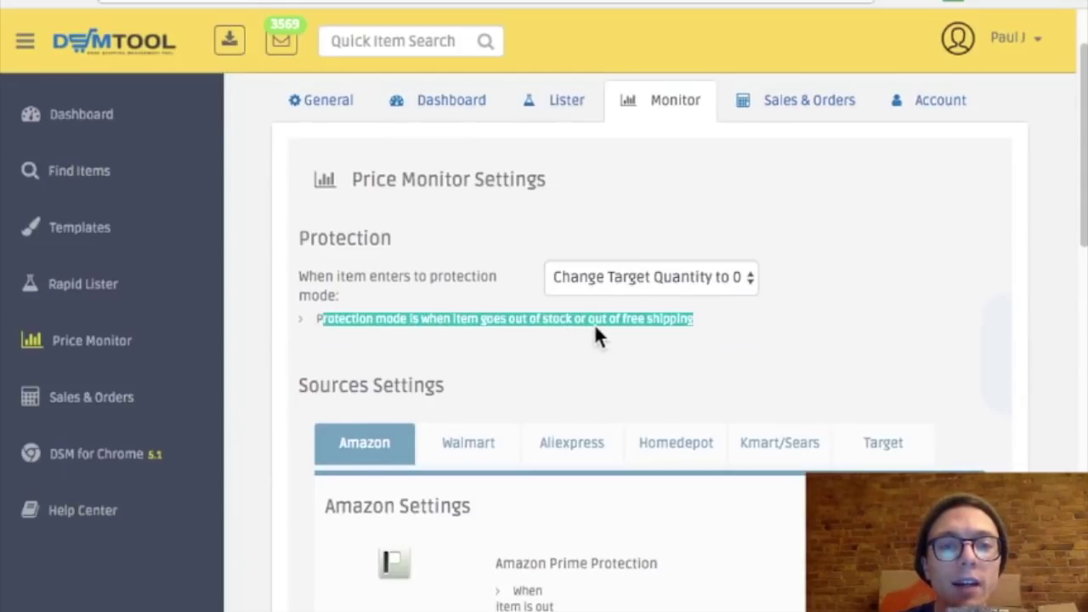
click(595, 328)
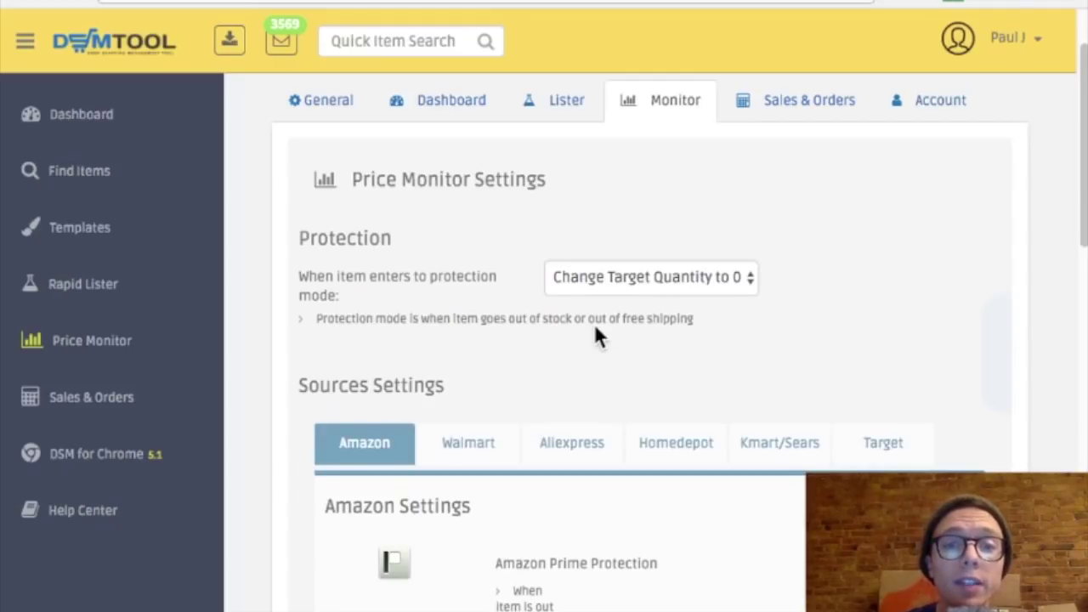
click(738, 279)
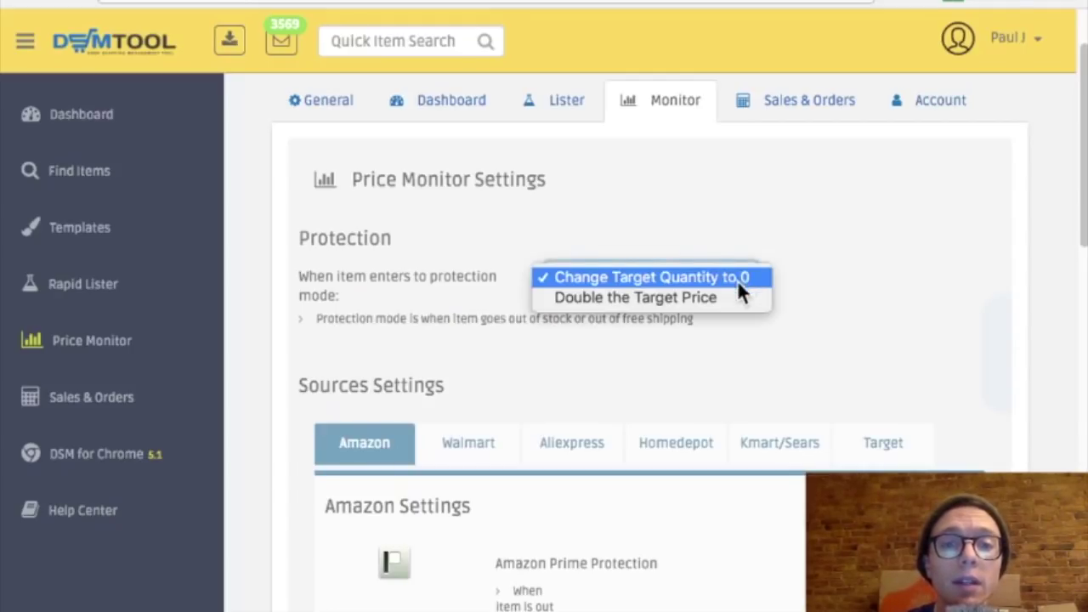
click(859, 305)
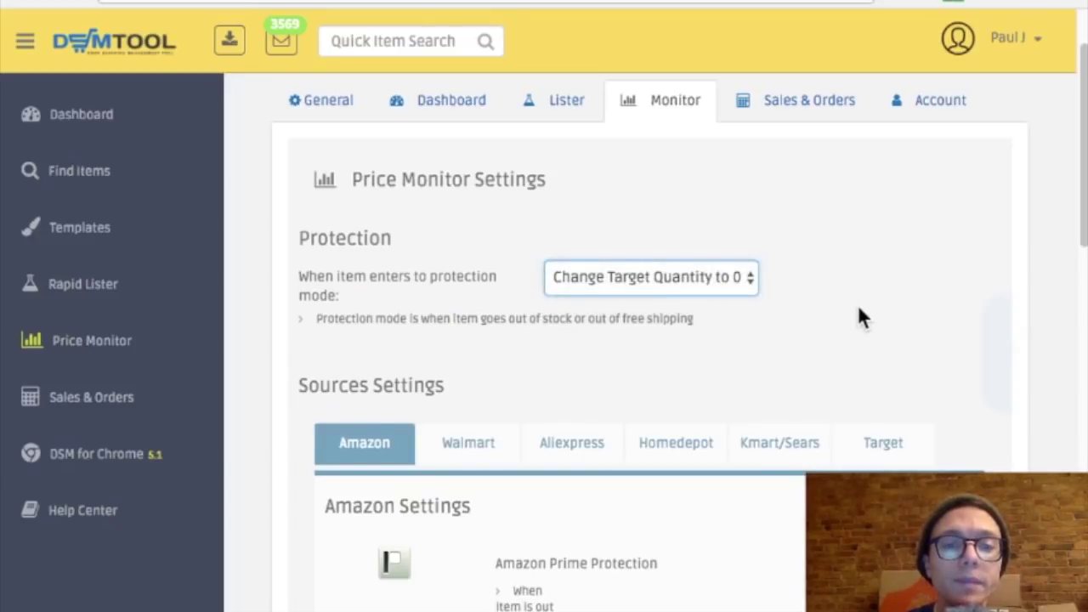
Step: Review the Amazon source, daily report and general monitoring options, and save the price monitor settings
scroll(859, 306, down, 1)
scroll(860, 315, down, 3)
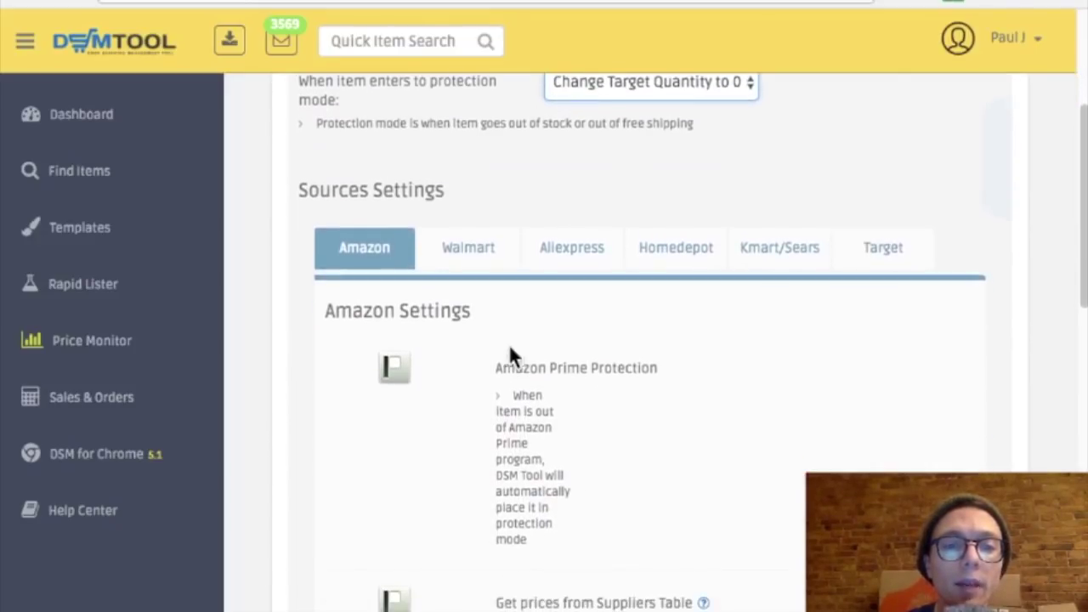
scroll(522, 412, down, 6)
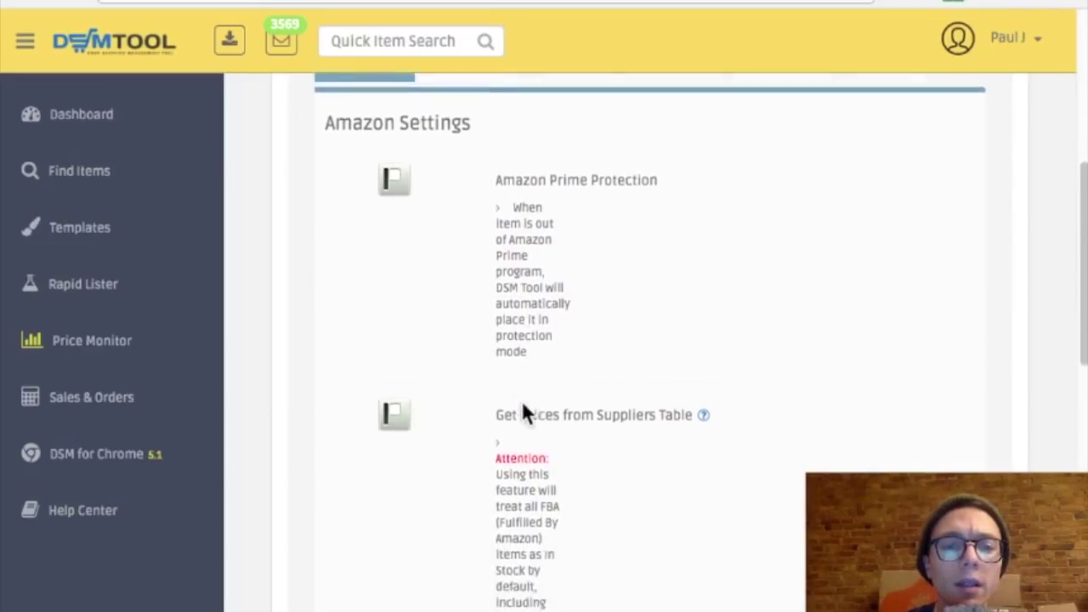
scroll(522, 407, down, 3)
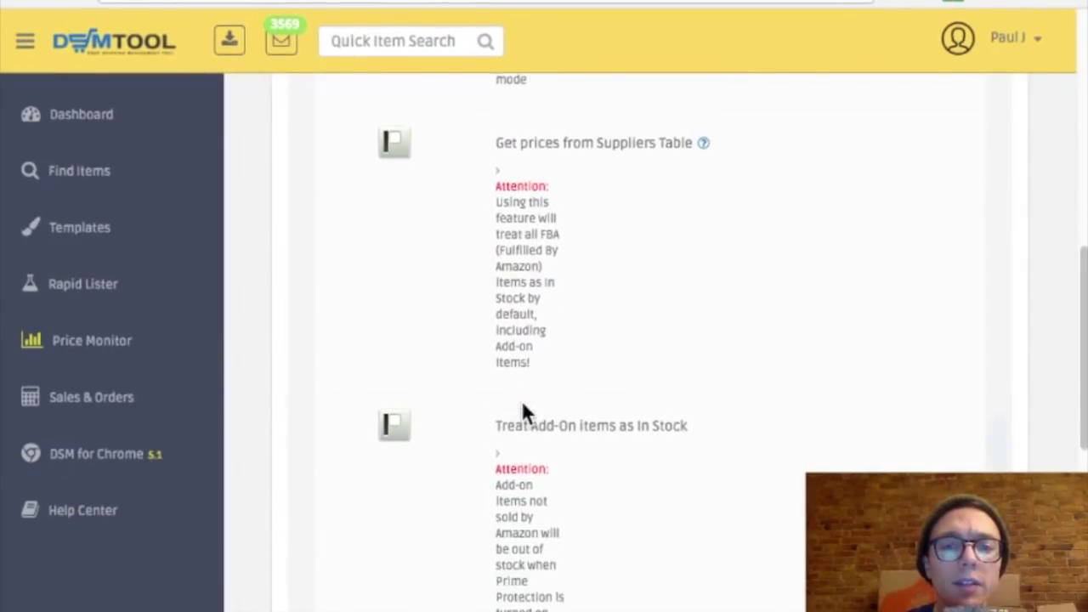
scroll(522, 412, down, 7)
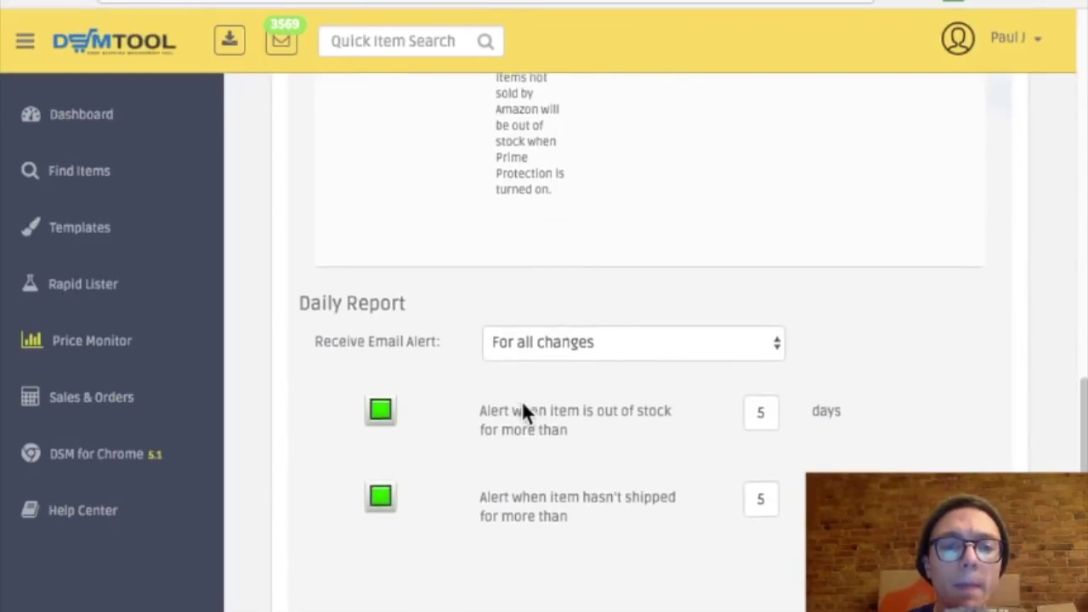
scroll(522, 398, down, 1)
scroll(552, 316, down, 2)
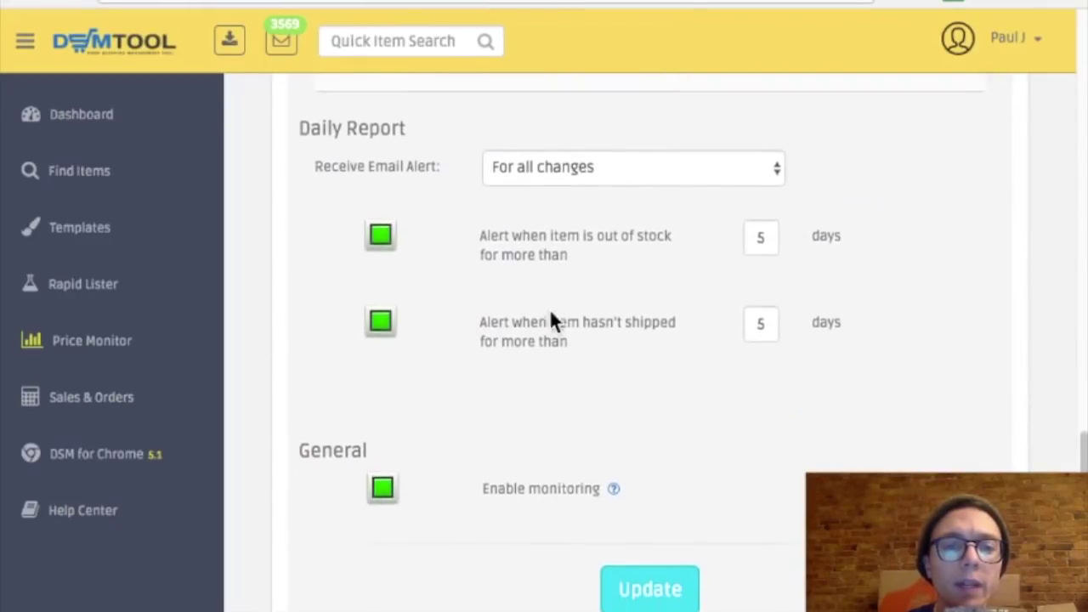
click(642, 588)
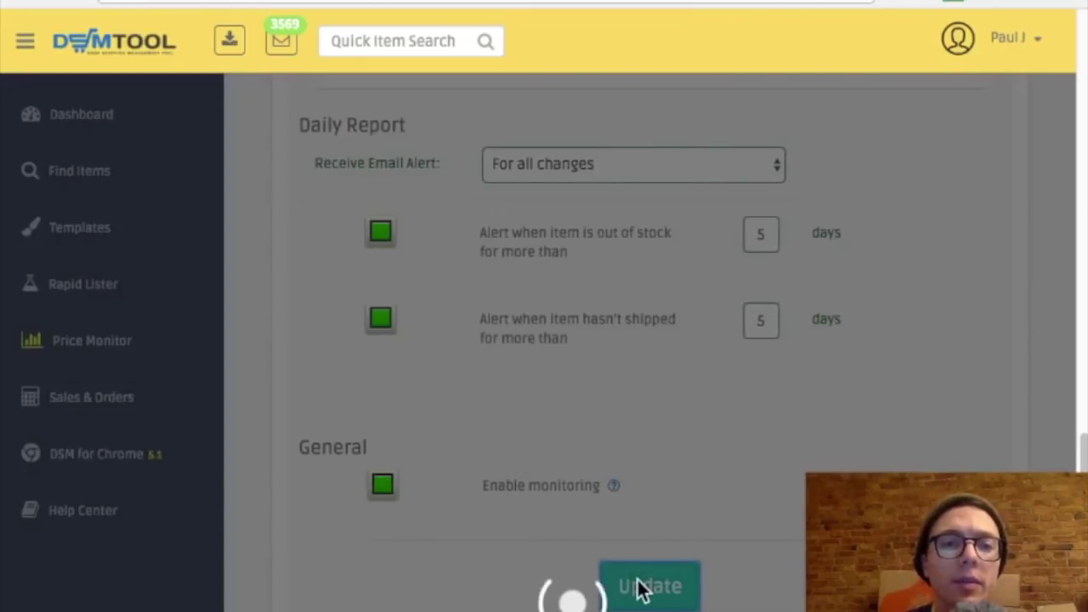
Step: Look through the Sales & Orders and Account settings, and return to the general account details
scroll(746, 392, up, 3)
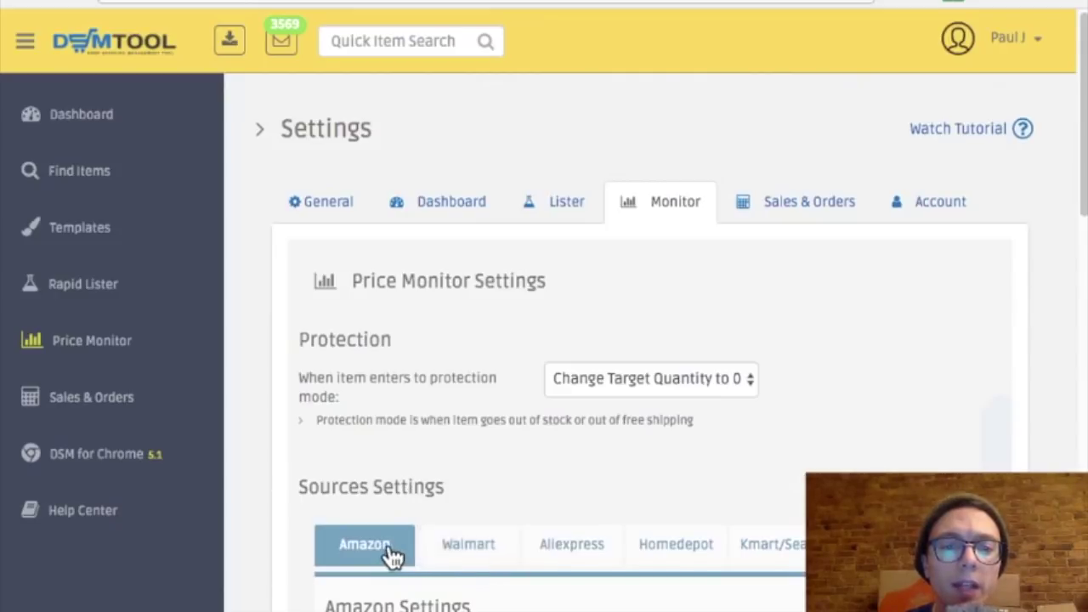
click(818, 213)
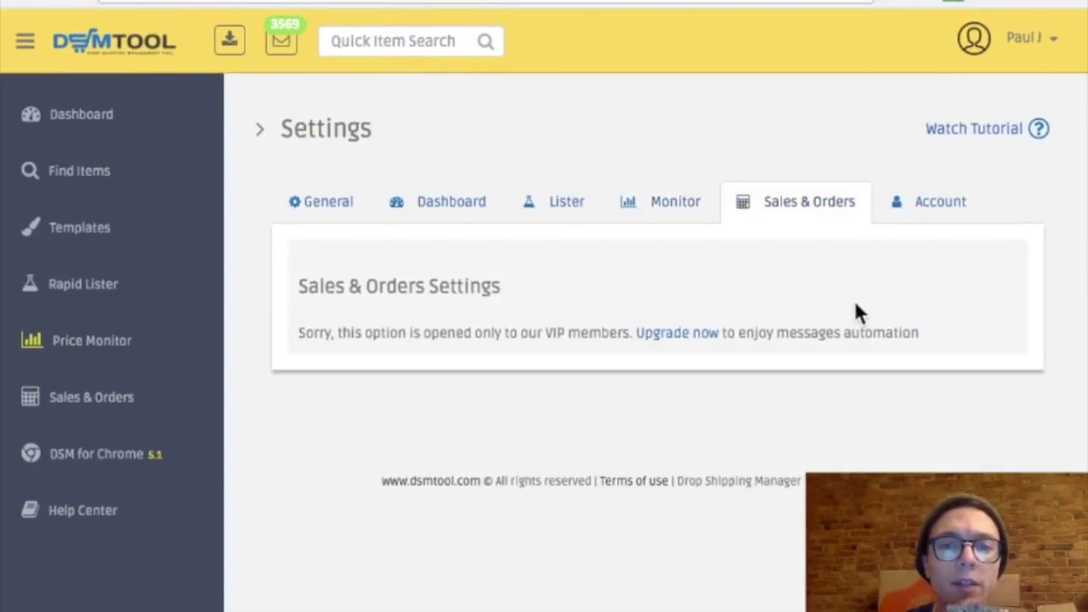
click(946, 204)
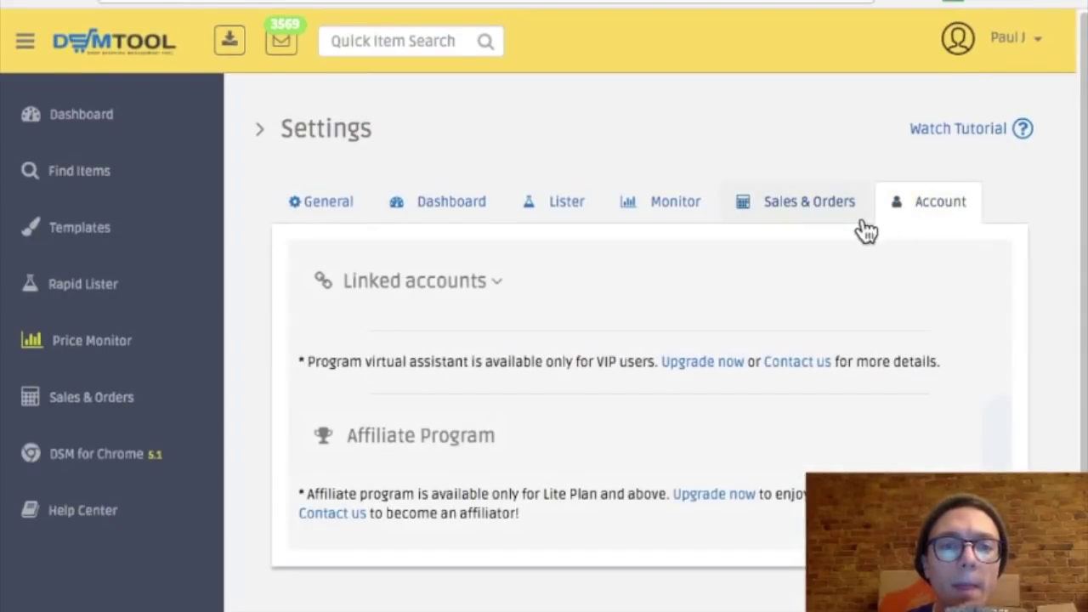
click(347, 210)
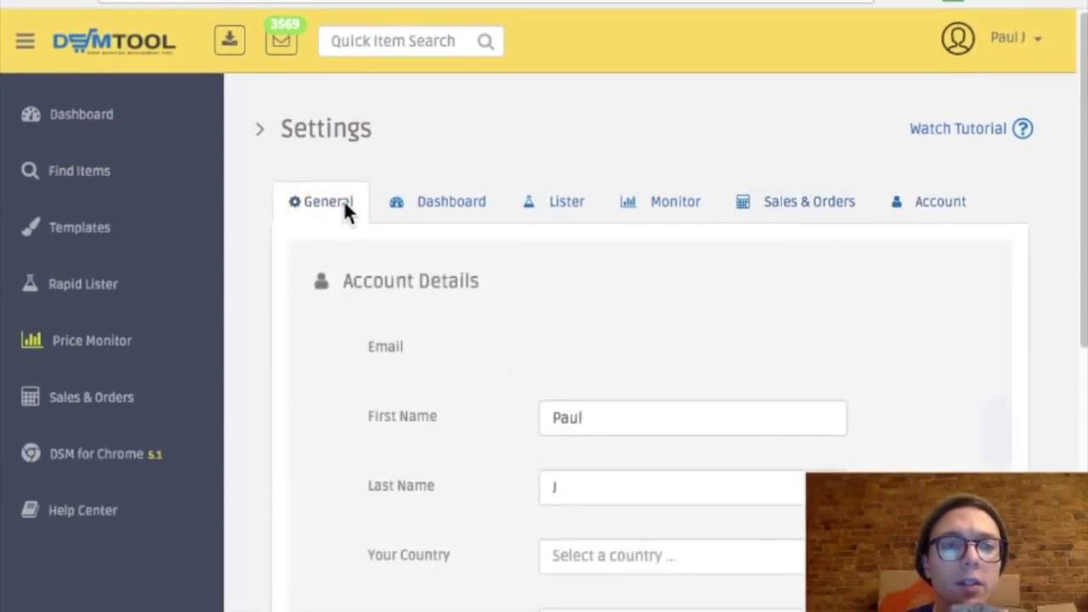